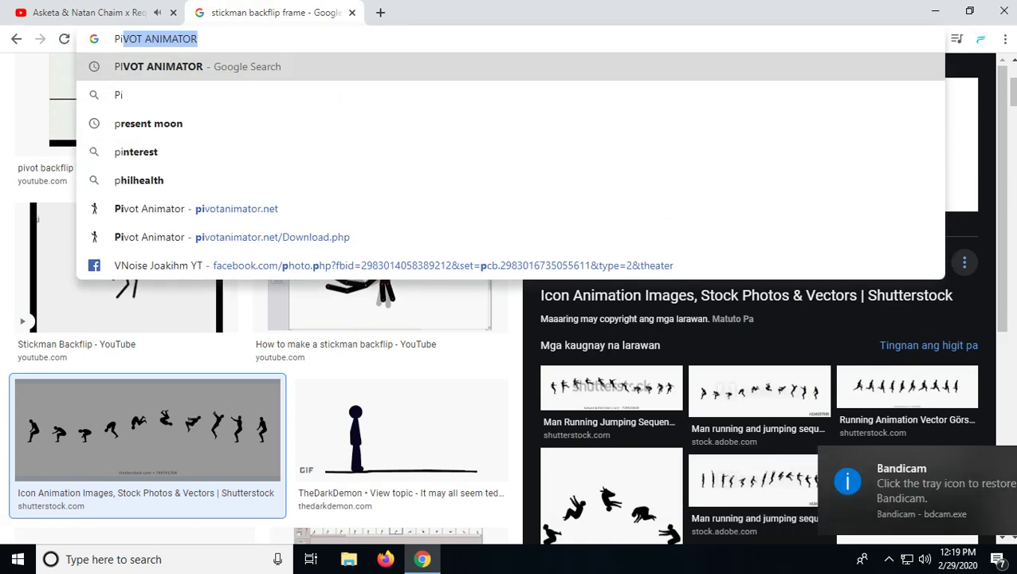
Search Google for Pivot Animator and open the pivotanimator.net website from the results.
{"action": "type", "text": "tor"}
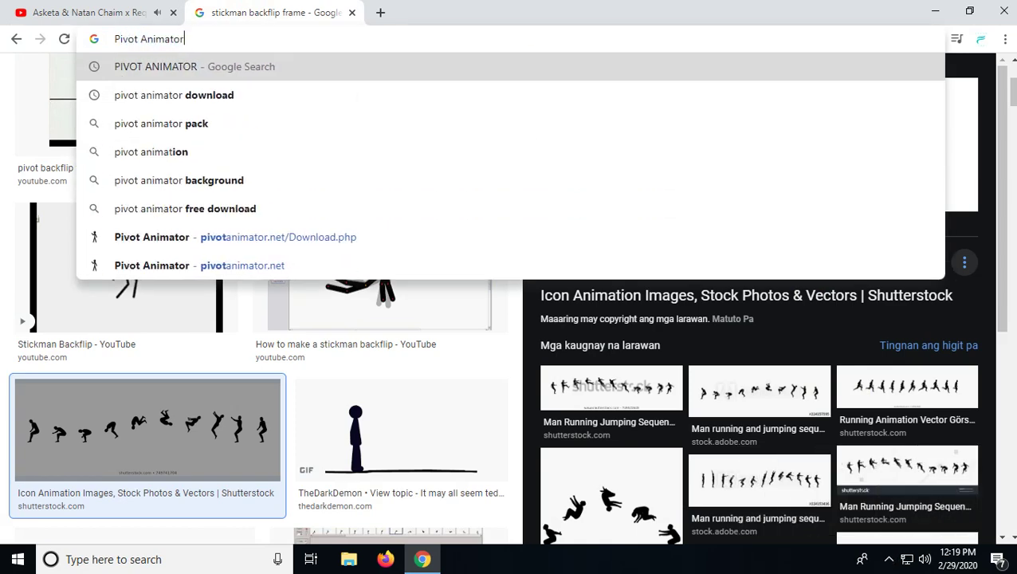
{"action": "key", "text": "Return"}
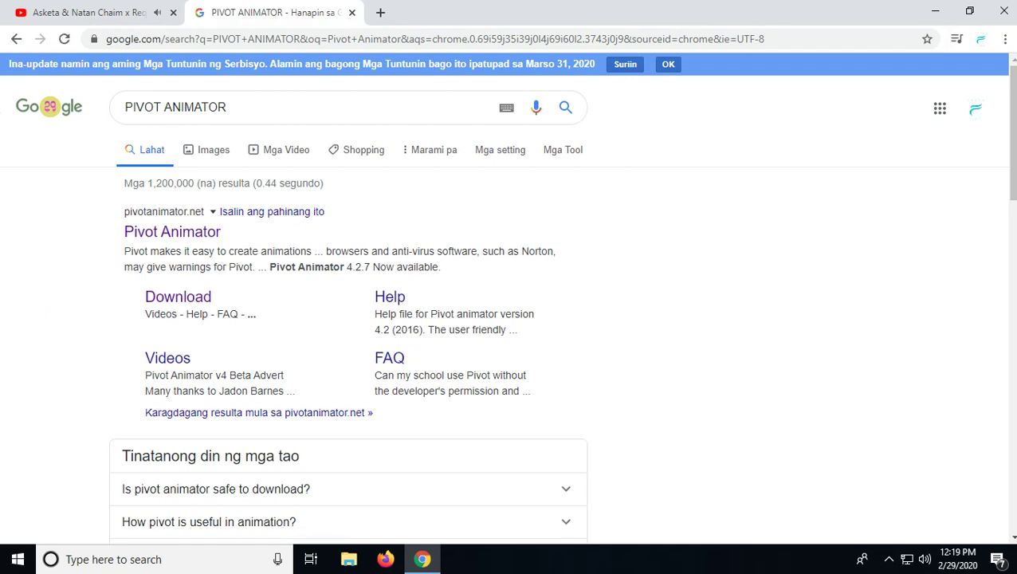
{"action": "left_click", "coordinate": [679, 243]}
{"action": "left_click_drag", "start_coordinate": [549, 177], "coordinate": [495, 231]}
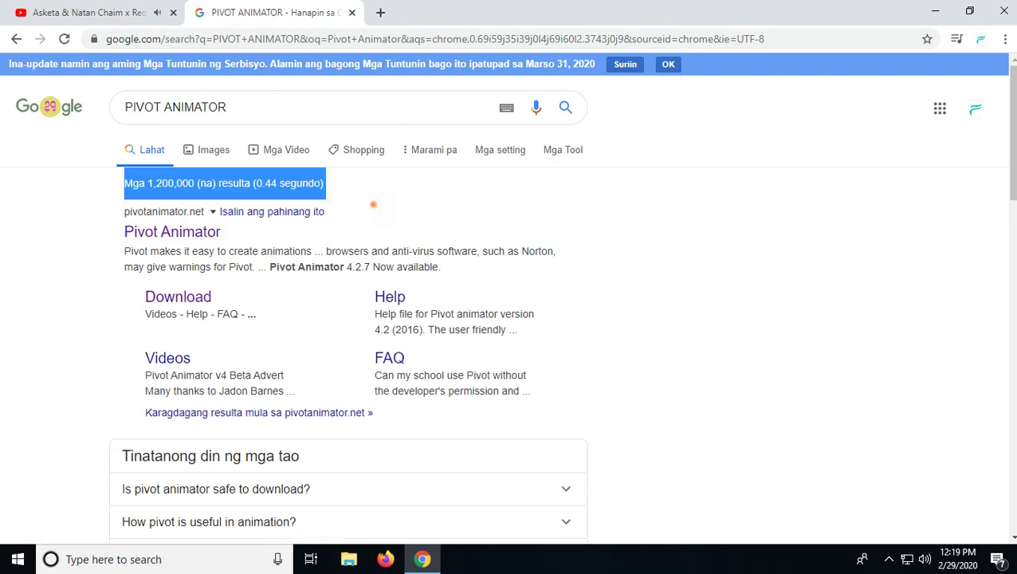
{"action": "left_click", "coordinate": [372, 203]}
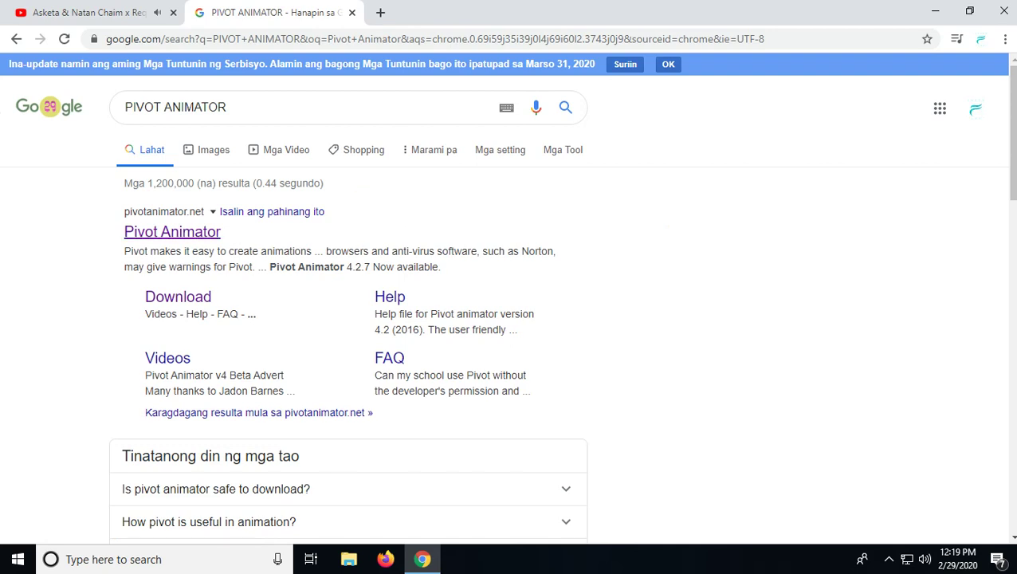
{"action": "left_click_drag", "start_coordinate": [58, 212], "coordinate": [239, 230]}
{"action": "left_click", "coordinate": [238, 229]}
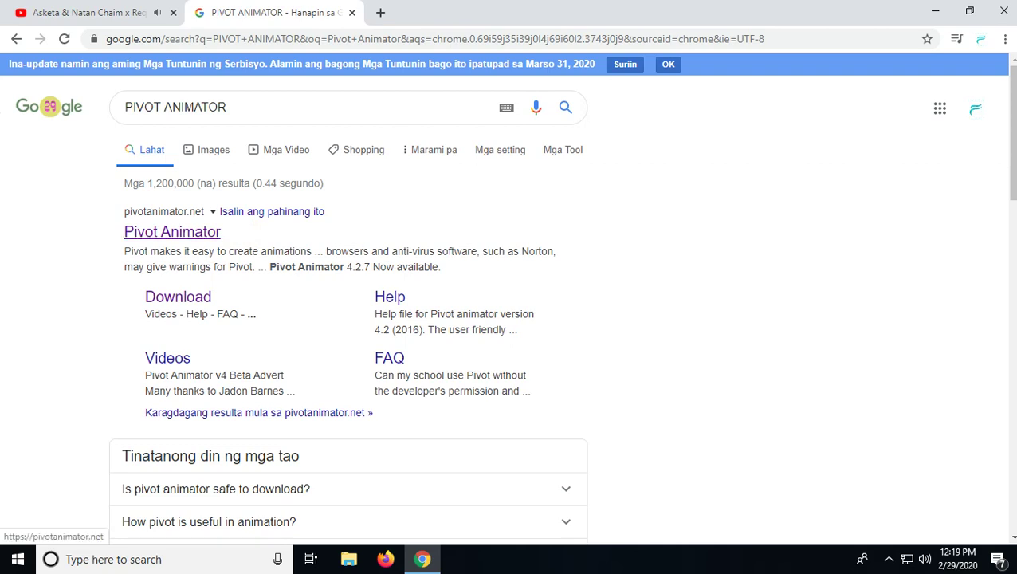
{"action": "left_click", "coordinate": [198, 231]}
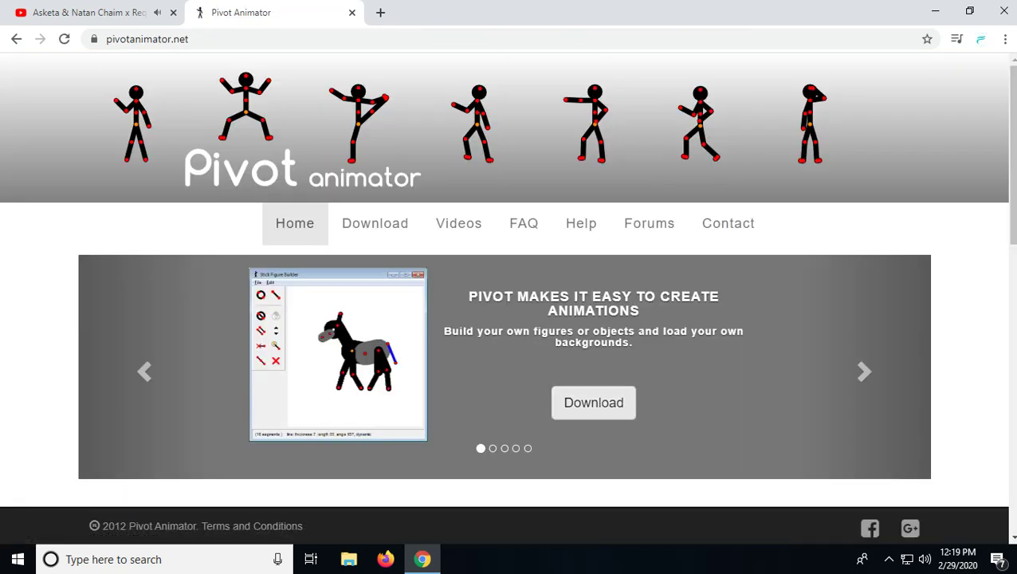
Download the Pivot Animator 4 installer from the site's download page to the Programs category.
{"action": "left_click", "coordinate": [592, 396]}
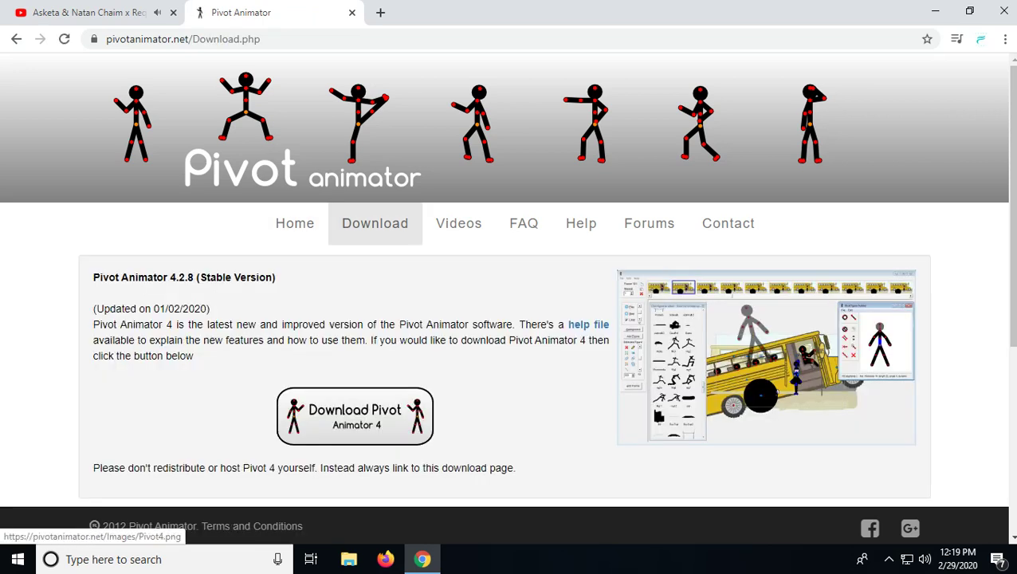
{"action": "left_click", "coordinate": [334, 414]}
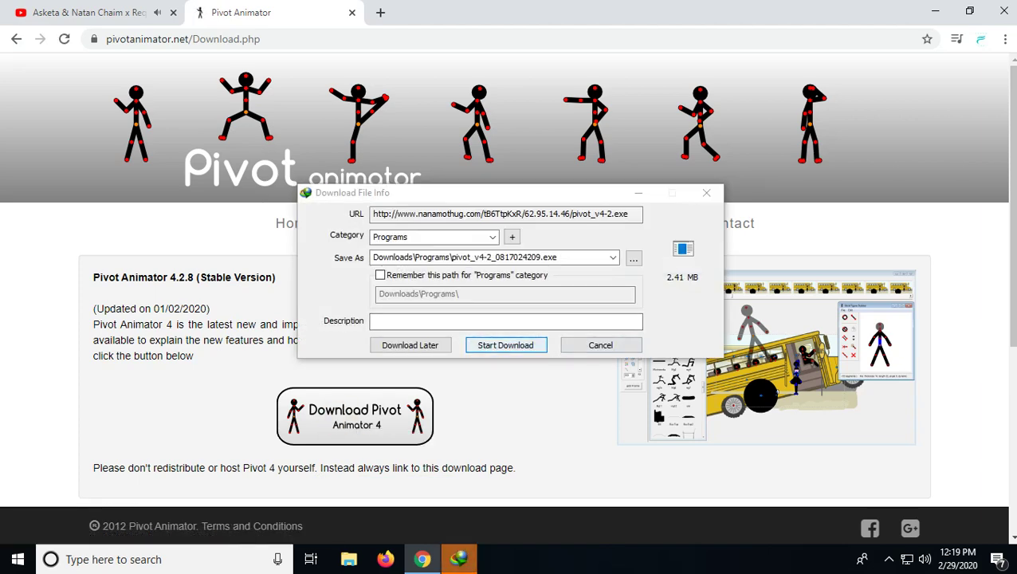
{"action": "left_click", "coordinate": [522, 347]}
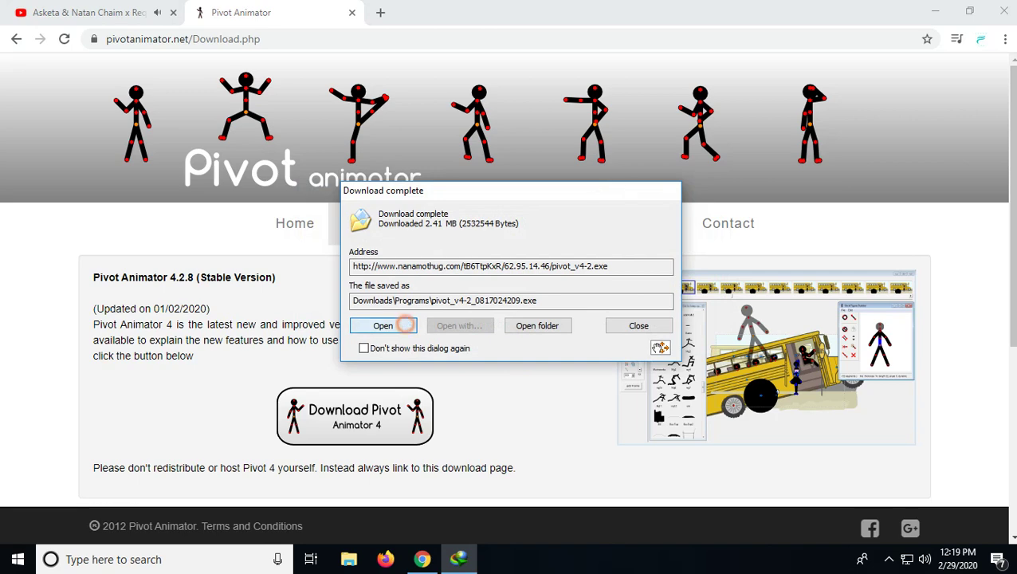
Try to run the downloaded Pivot installer, and decline the help on fixing the Chrome browser integration.
{"action": "left_click", "coordinate": [402, 325]}
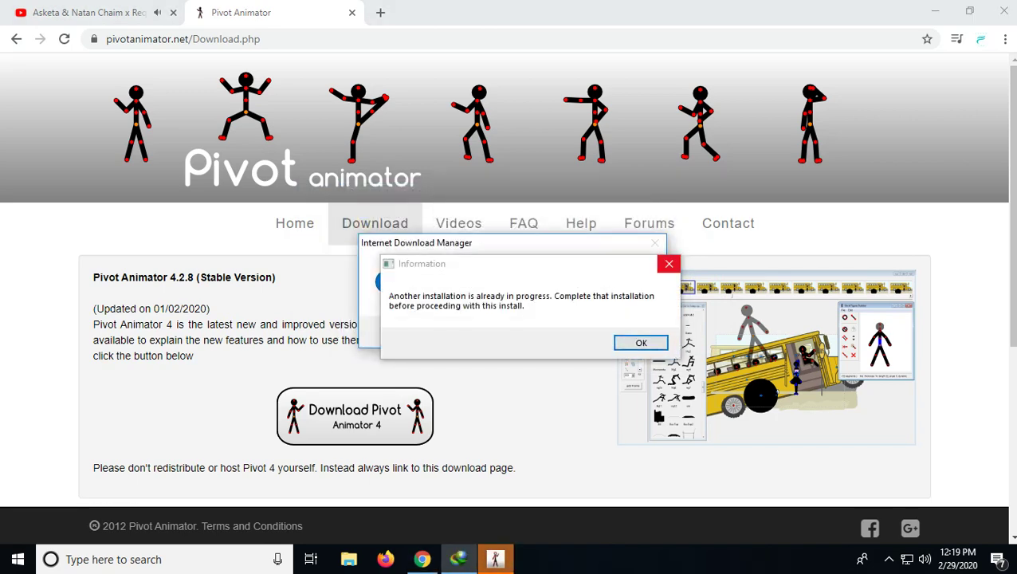
{"action": "left_click", "coordinate": [670, 264]}
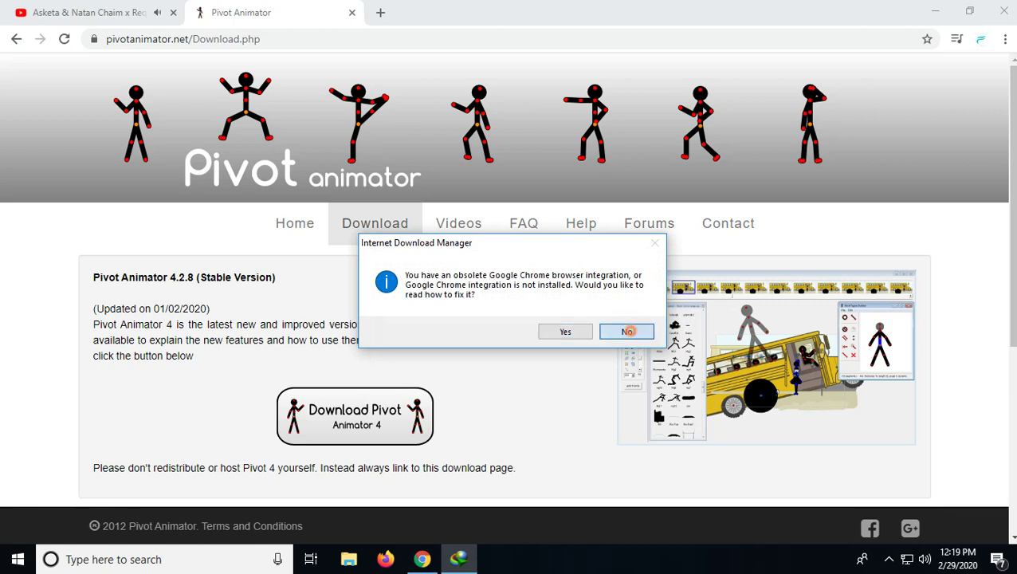
{"action": "left_click", "coordinate": [626, 332]}
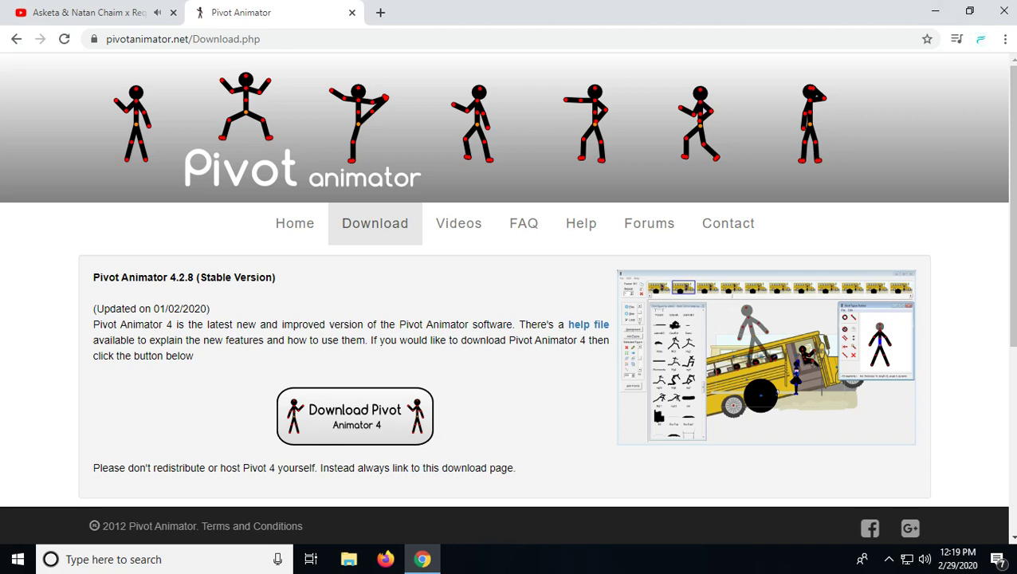
Switch to File Explorer and search the Downloads folder for "pivot".
{"action": "left_click", "coordinate": [935, 12]}
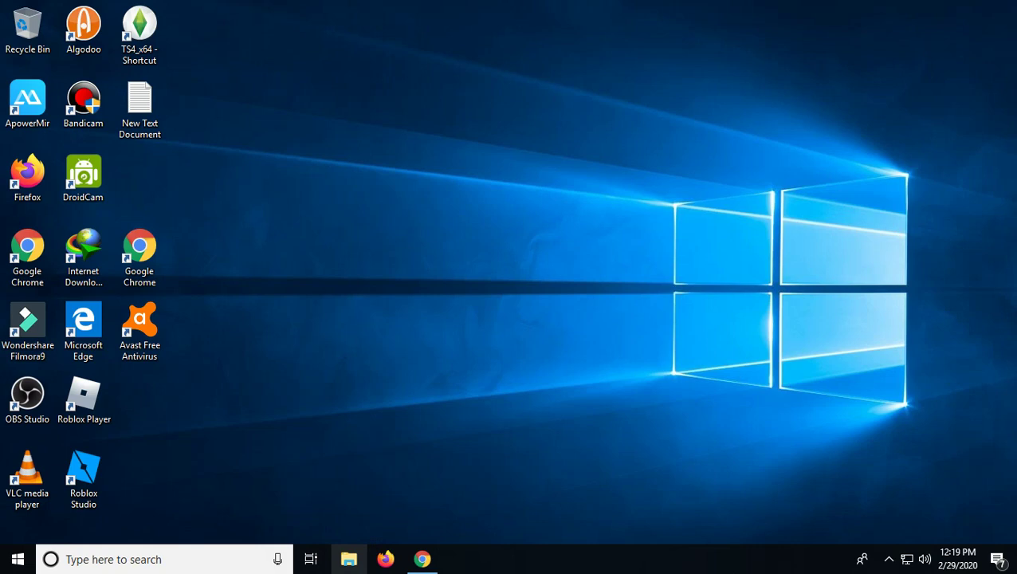
{"action": "left_click", "coordinate": [348, 559]}
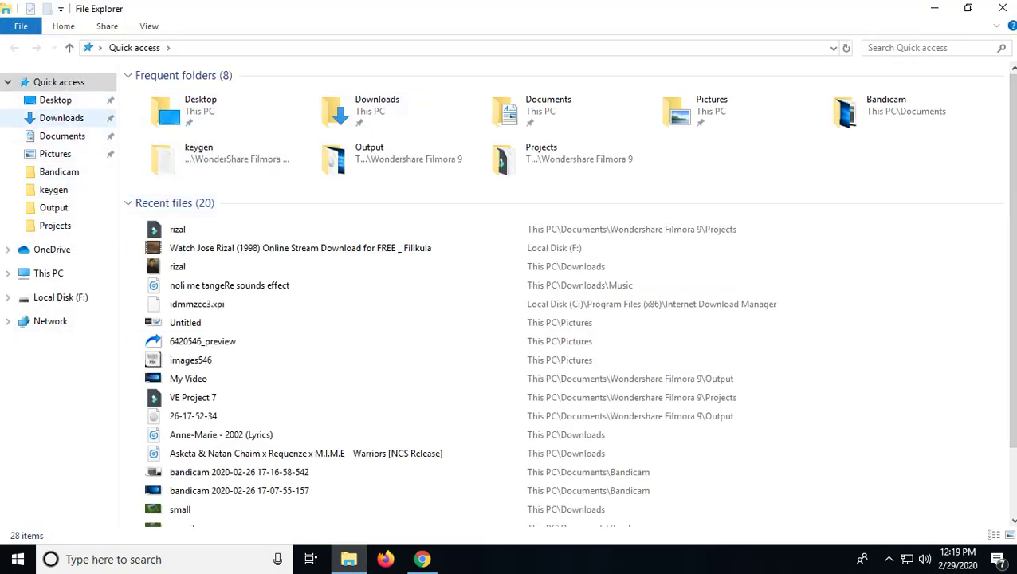
{"action": "left_click", "coordinate": [61, 118]}
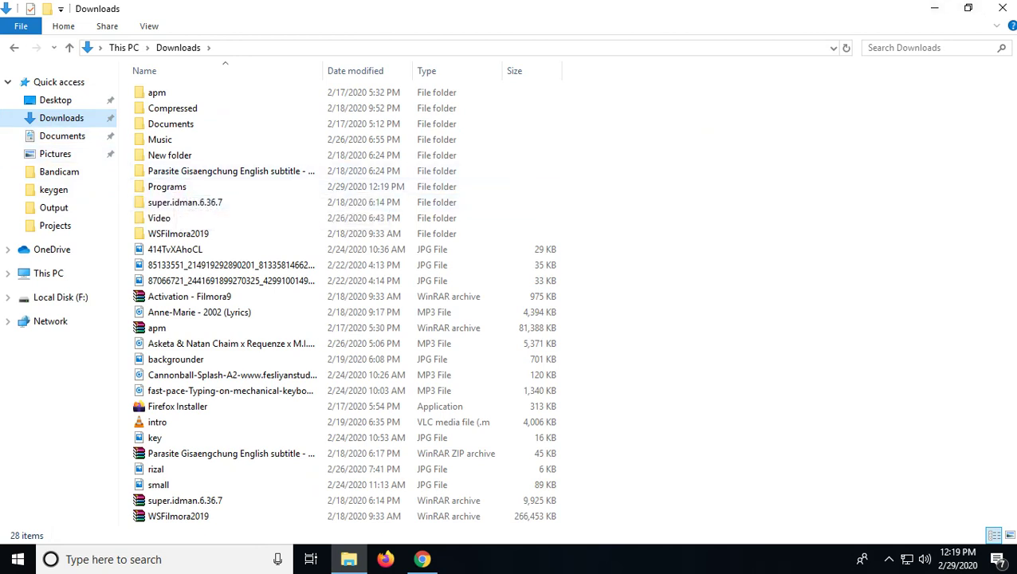
{"action": "left_click", "coordinate": [898, 48]}
{"action": "right_click", "coordinate": [894, 49]}
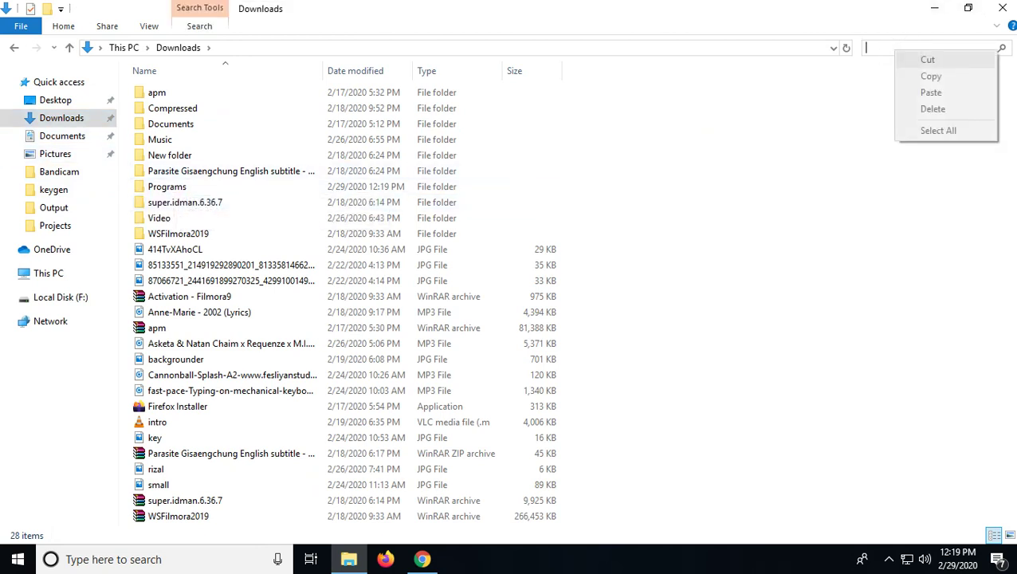
{"action": "key", "text": "Escape"}
{"action": "type", "text": "ivot"}
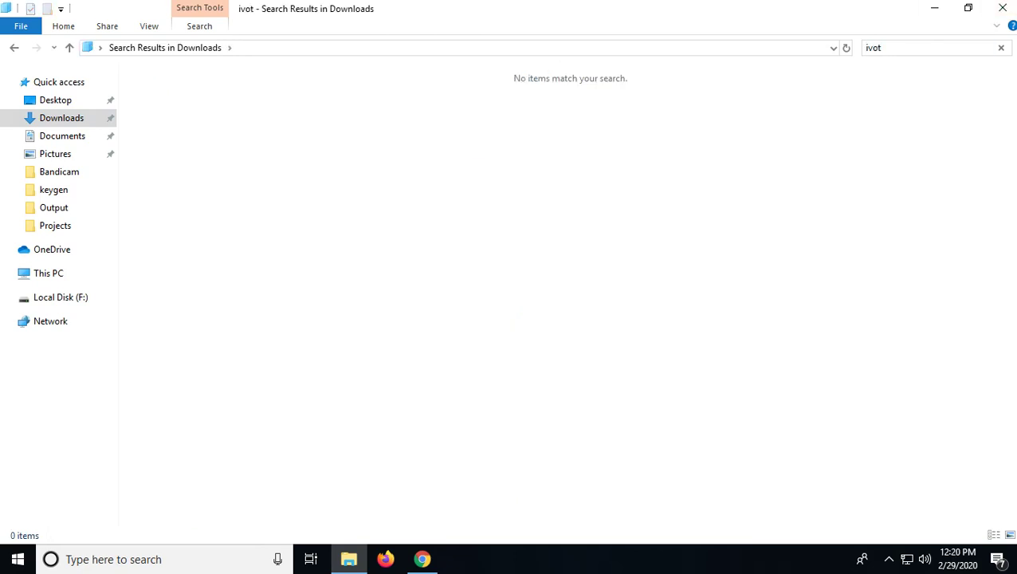
{"action": "key", "text": "BackSpace"}
{"action": "key", "text": "BackSpace"}
{"action": "key", "text": "BackSpace"}
{"action": "key", "text": "BackSpace"}
{"action": "type", "text": "pivot"}
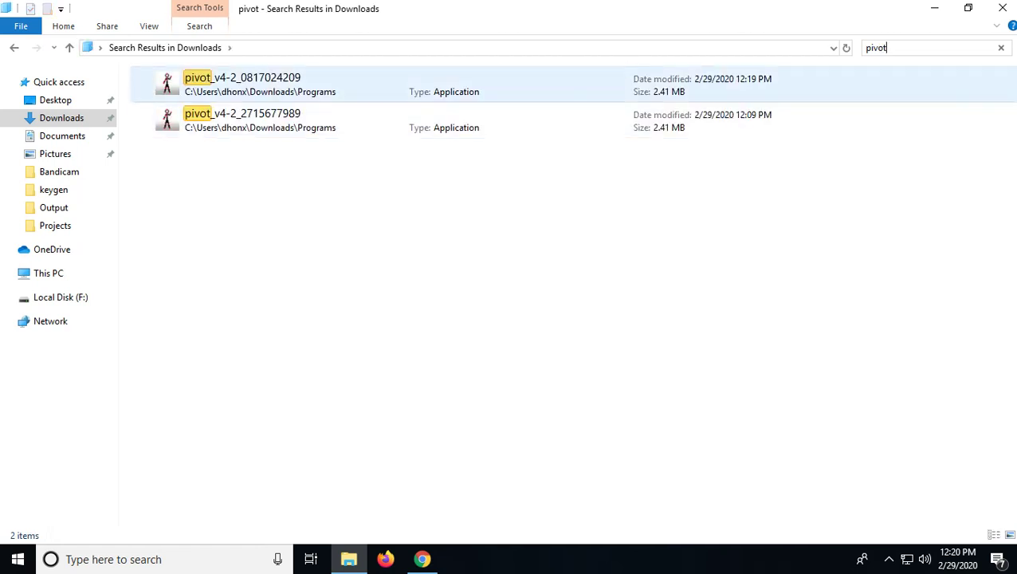
{"action": "left_click", "coordinate": [255, 84]}
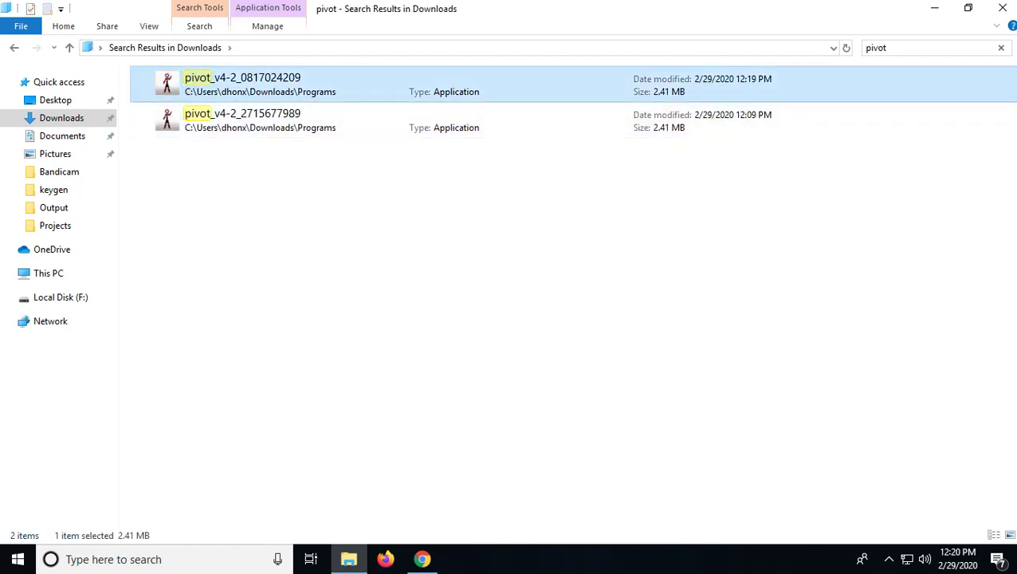
{"action": "key", "text": "Return"}
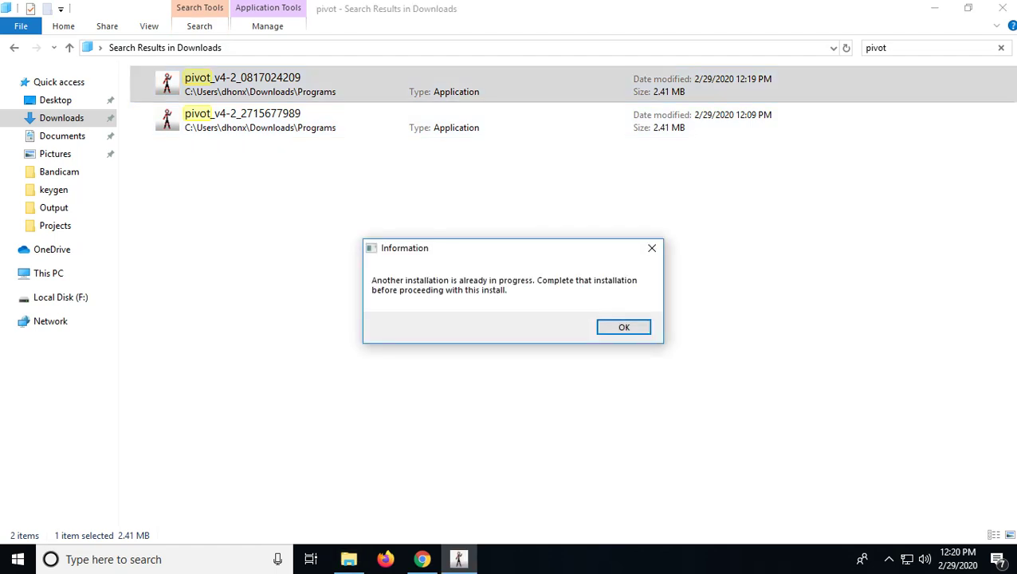
{"action": "left_click", "coordinate": [645, 247]}
{"action": "left_click", "coordinate": [229, 115]}
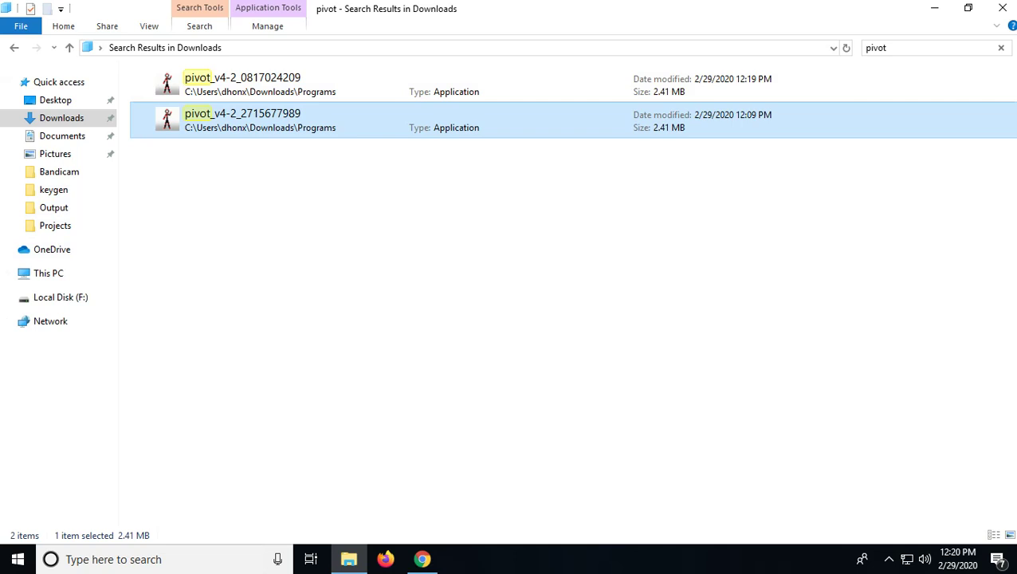
{"action": "key", "text": "Return"}
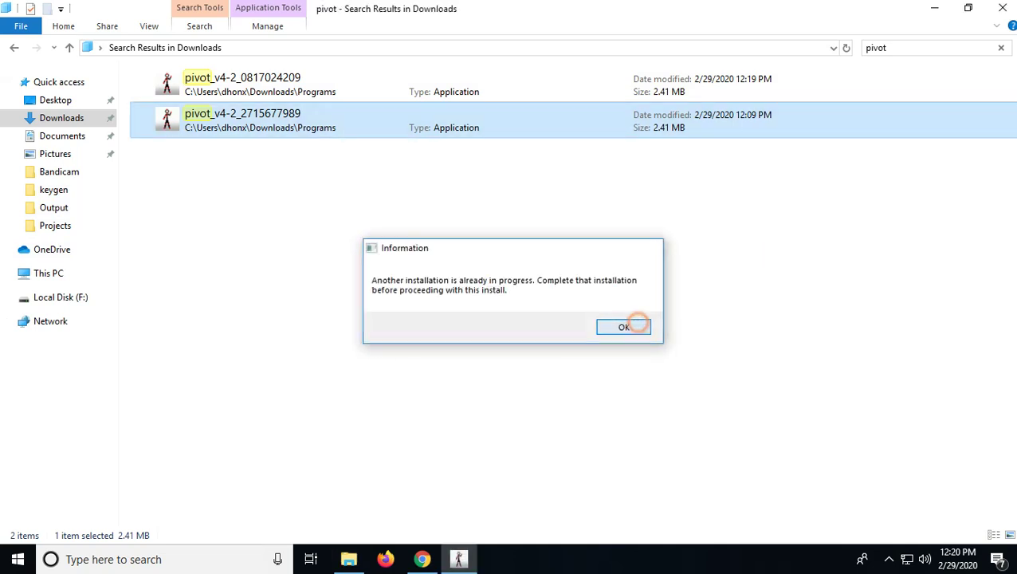
{"action": "left_click", "coordinate": [627, 327]}
Look through the Documents, Pictures, Bandicam, keygen and Output folders and This PC, and minimize File Explorer.
{"action": "left_click", "coordinate": [62, 135]}
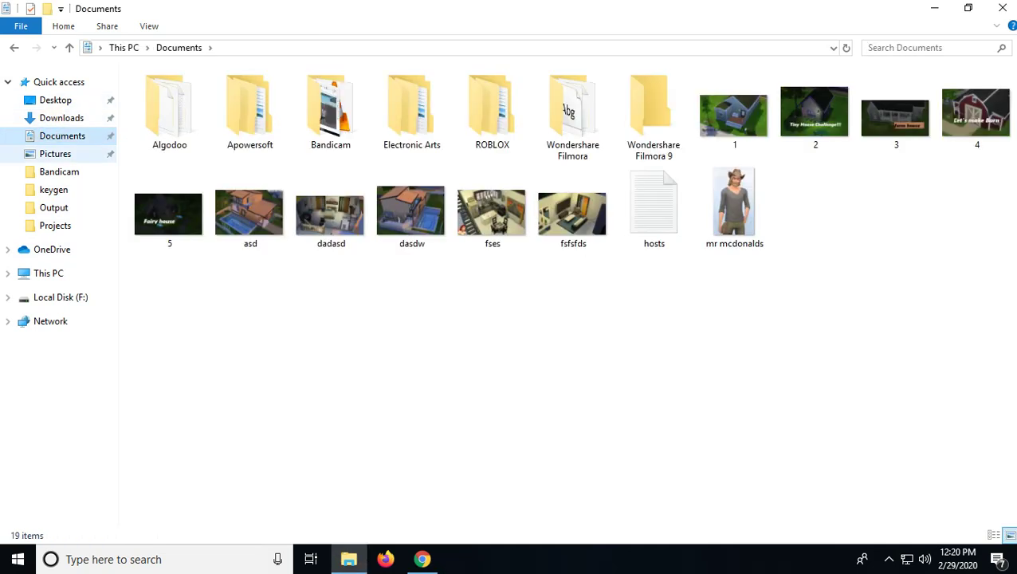
{"action": "left_click", "coordinate": [53, 153]}
{"action": "left_click", "coordinate": [56, 171]}
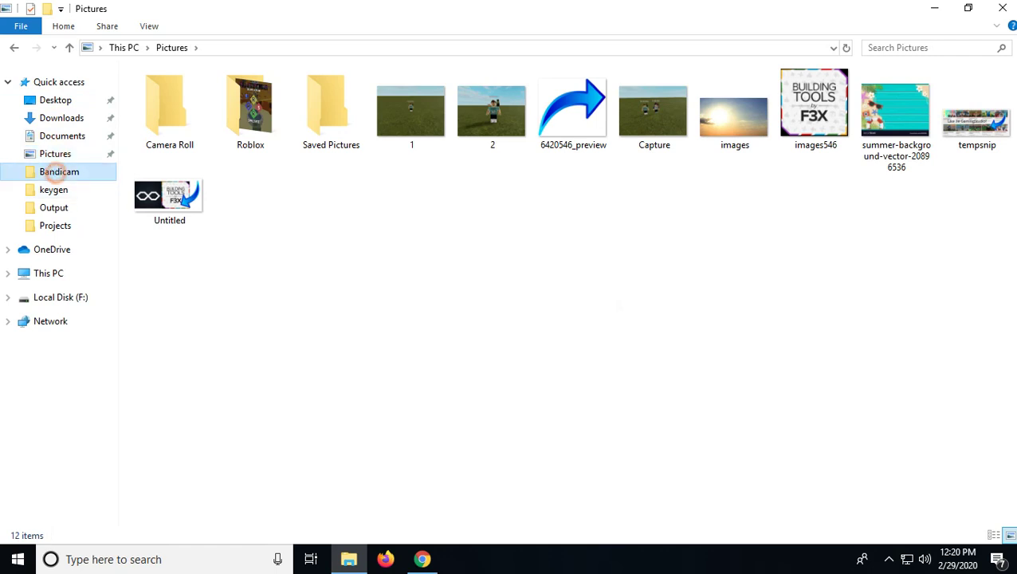
{"action": "left_click", "coordinate": [53, 190]}
{"action": "left_click", "coordinate": [53, 208]}
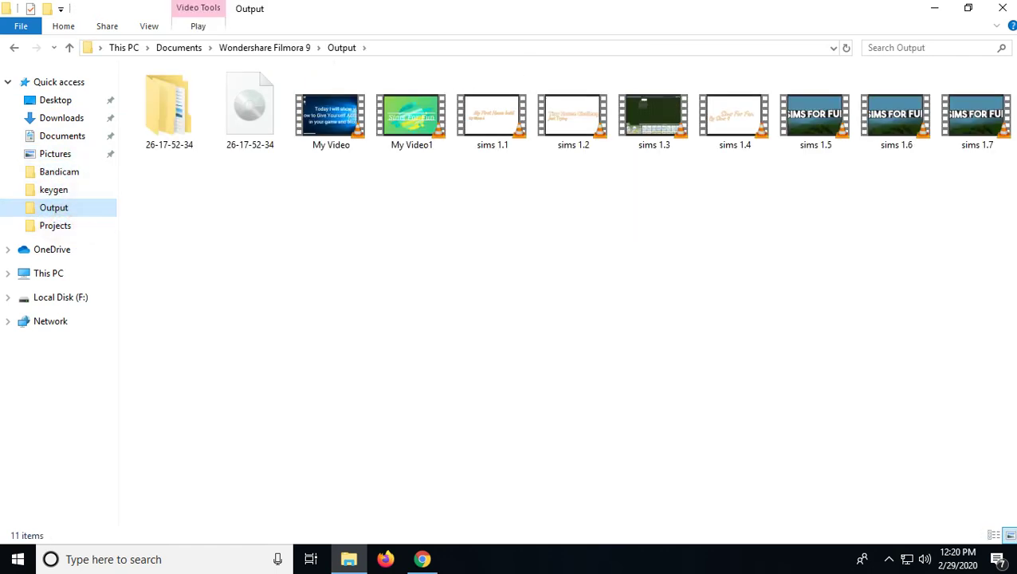
{"action": "left_click", "coordinate": [62, 272]}
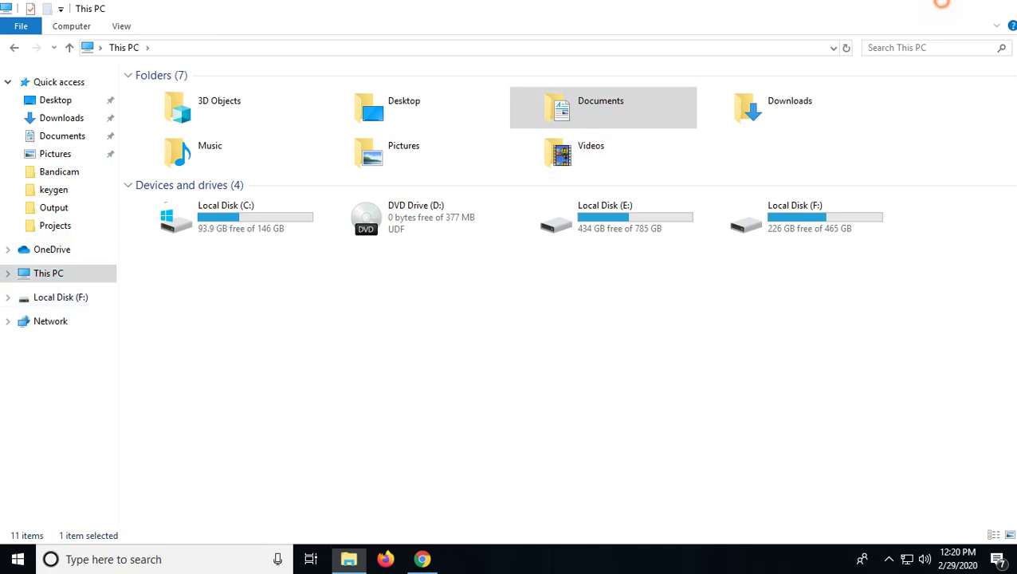
{"action": "left_click", "coordinate": [934, 8]}
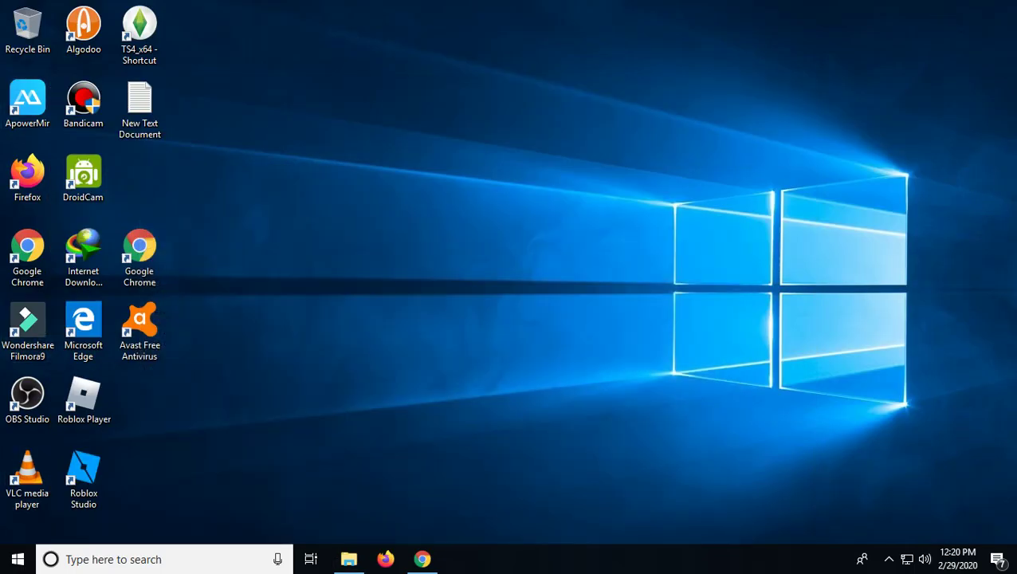
Switch back to the Pivot Animator download page in Chrome, request the installer again and try to run the existing download.
{"action": "left_click", "coordinate": [423, 558]}
{"action": "left_click", "coordinate": [87, 12]}
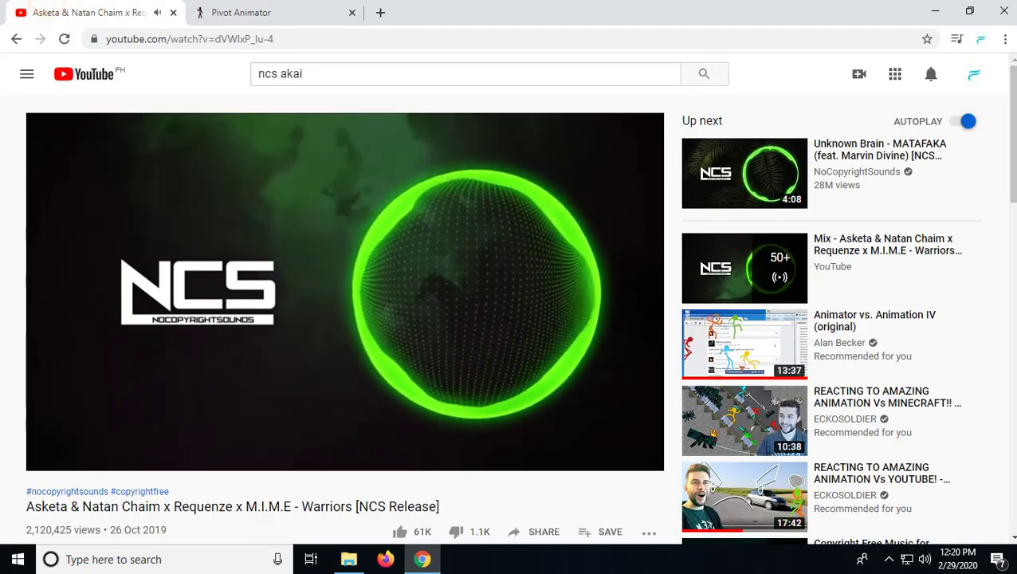
{"action": "left_click", "coordinate": [231, 7]}
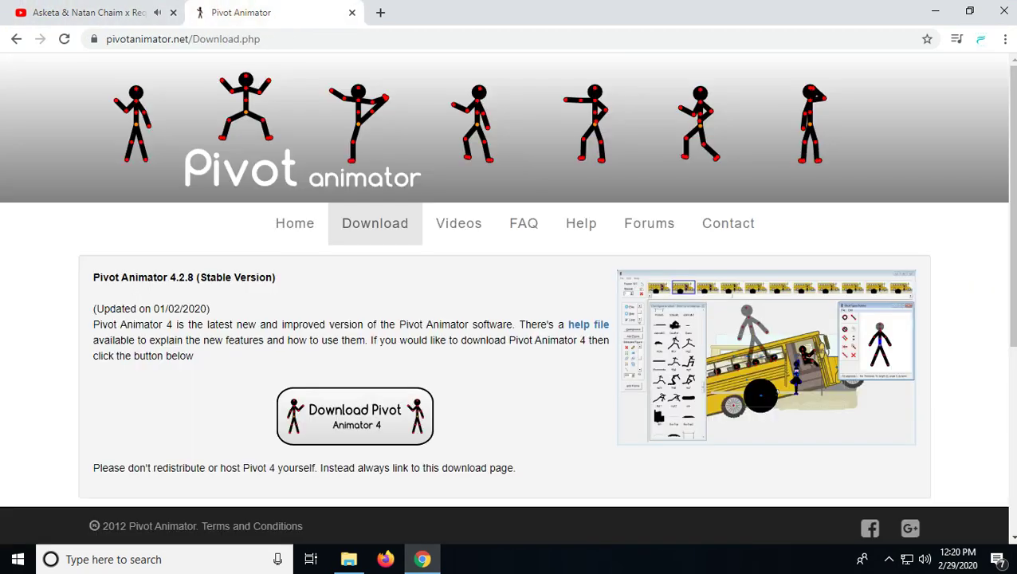
{"action": "left_click", "coordinate": [358, 404]}
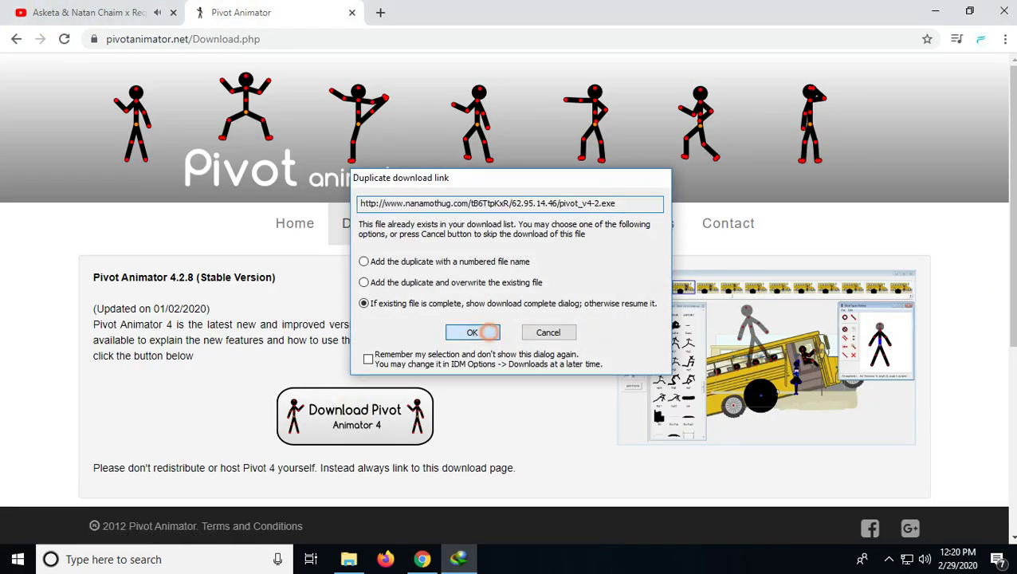
{"action": "left_click", "coordinate": [466, 392]}
{"action": "left_click", "coordinate": [391, 326]}
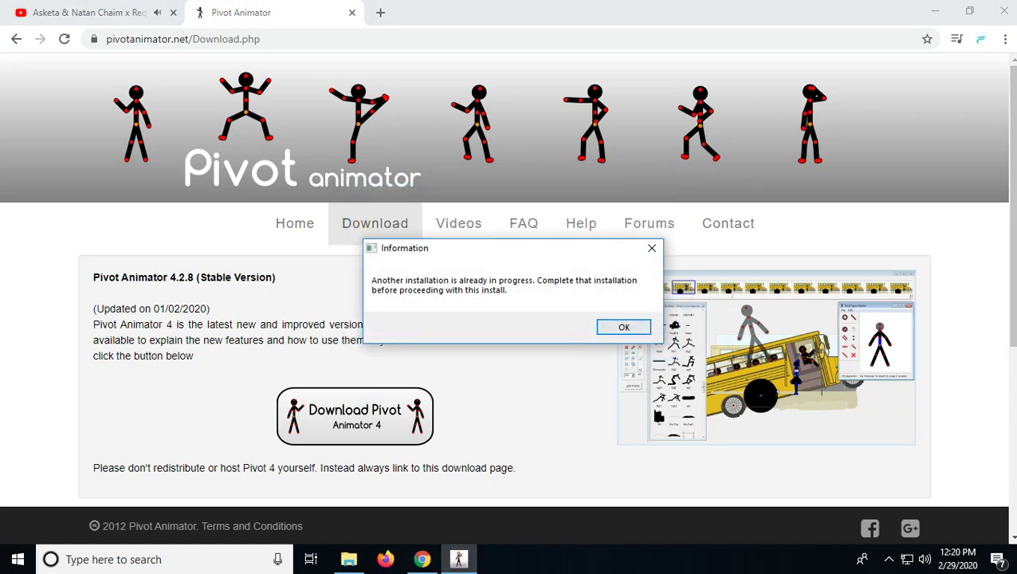
{"action": "left_click", "coordinate": [623, 327]}
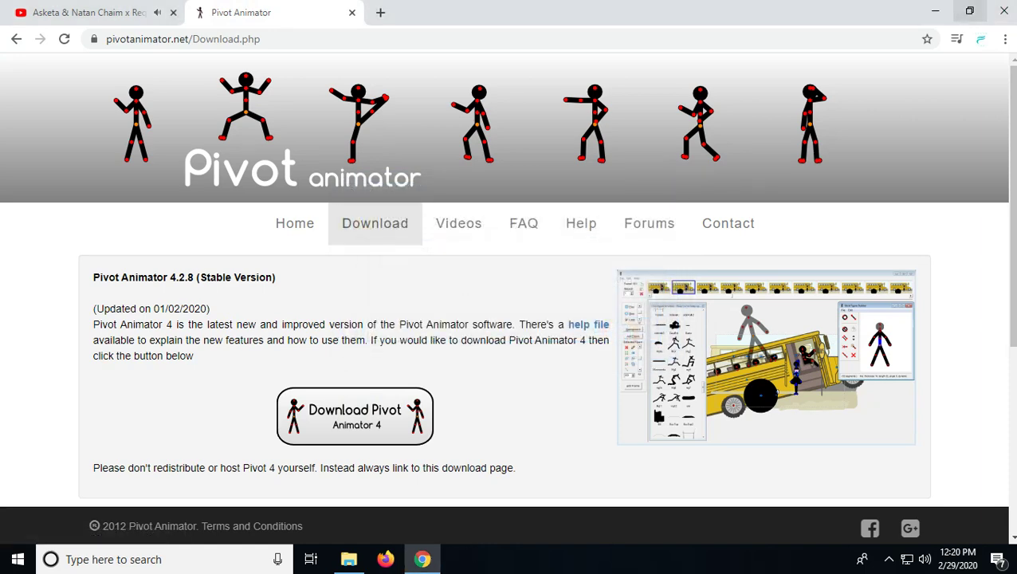
Minimize the browser, switch to File Explorer and open the Downloads folder.
{"action": "left_click", "coordinate": [935, 12]}
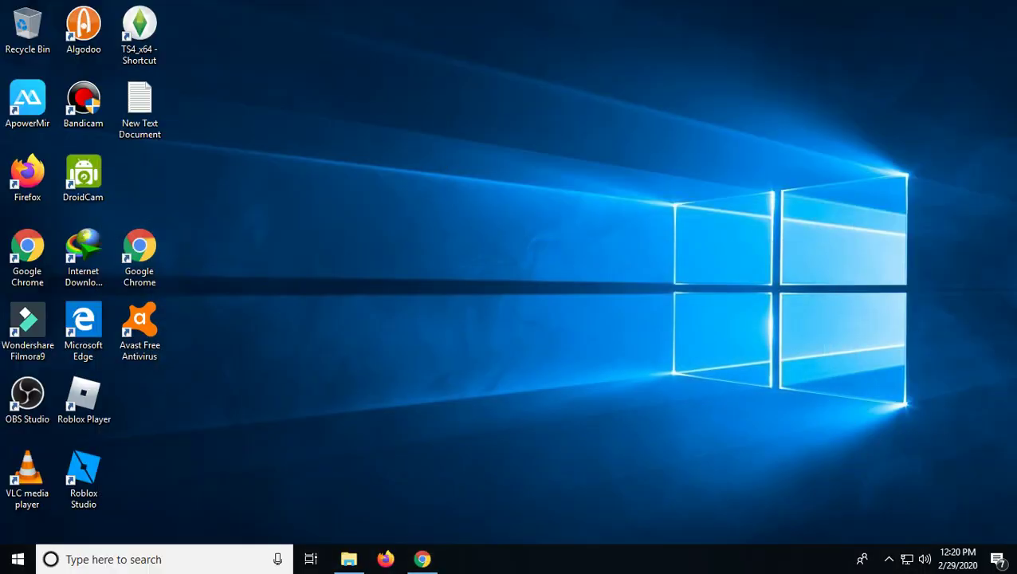
{"action": "left_click", "coordinate": [348, 559]}
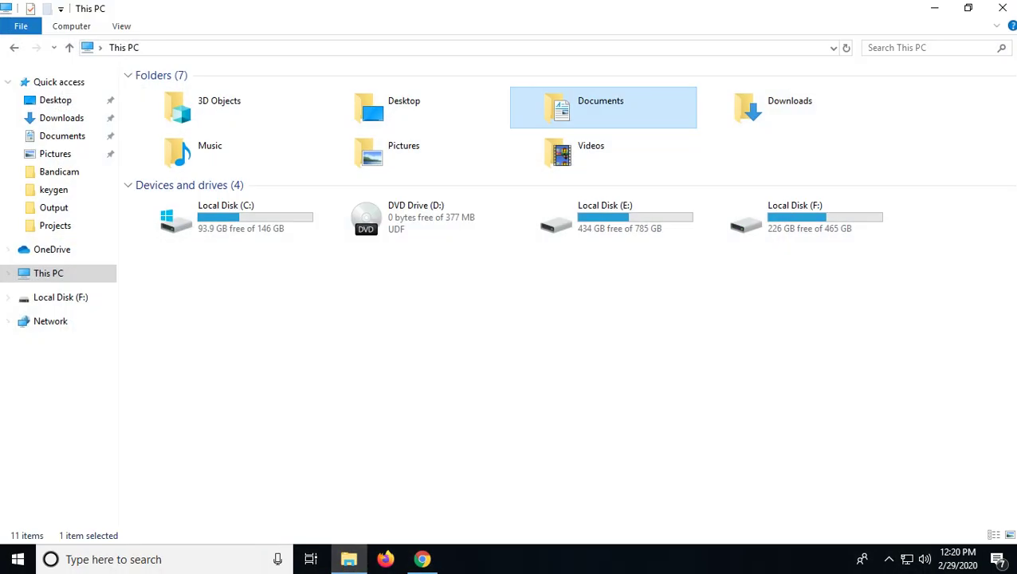
{"action": "left_click", "coordinate": [62, 117]}
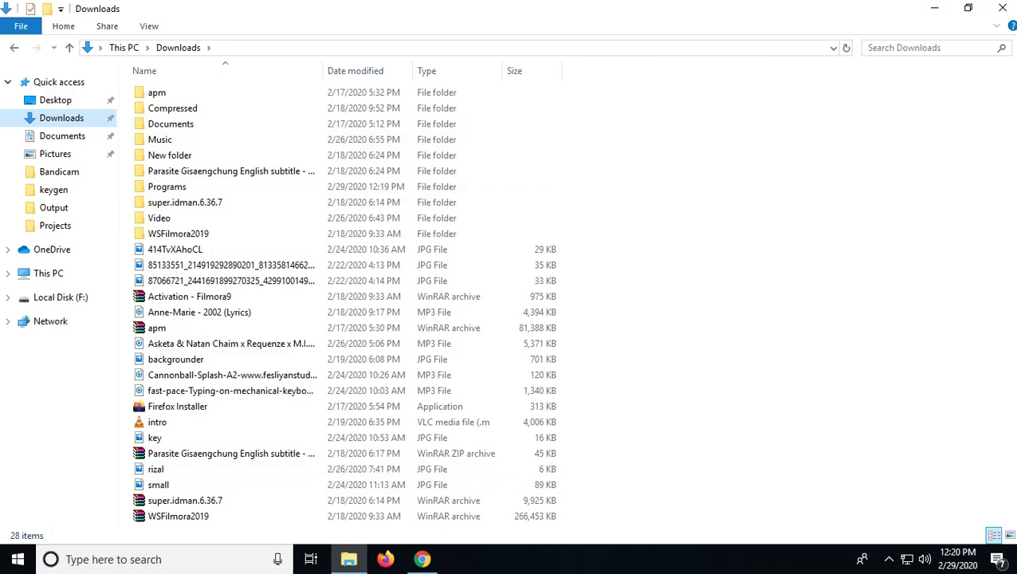
{"action": "left_click", "coordinate": [929, 47]}
{"action": "type", "text": "s"}
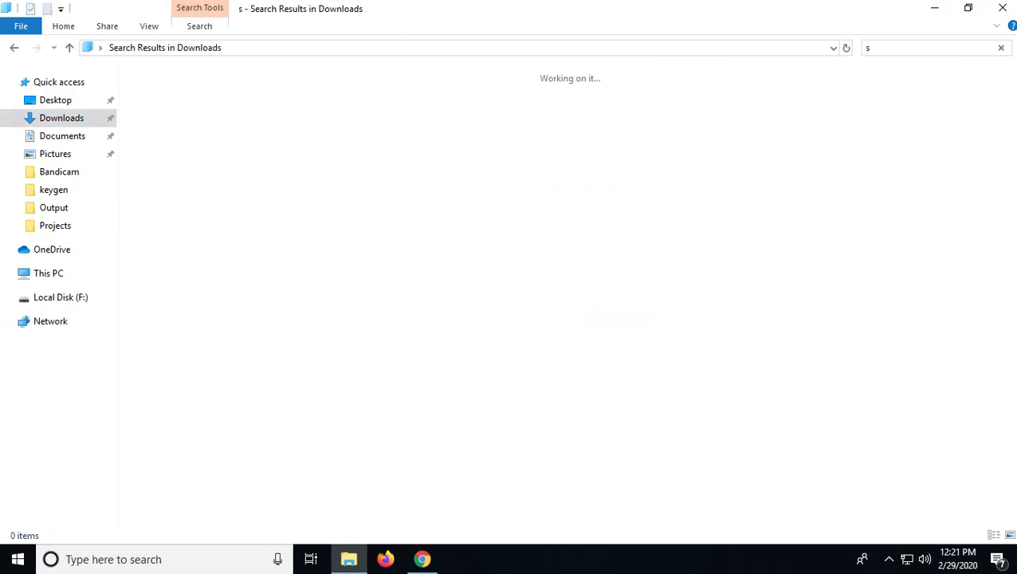
{"action": "key", "text": "BackSpace"}
{"action": "type", "text": "pivot"}
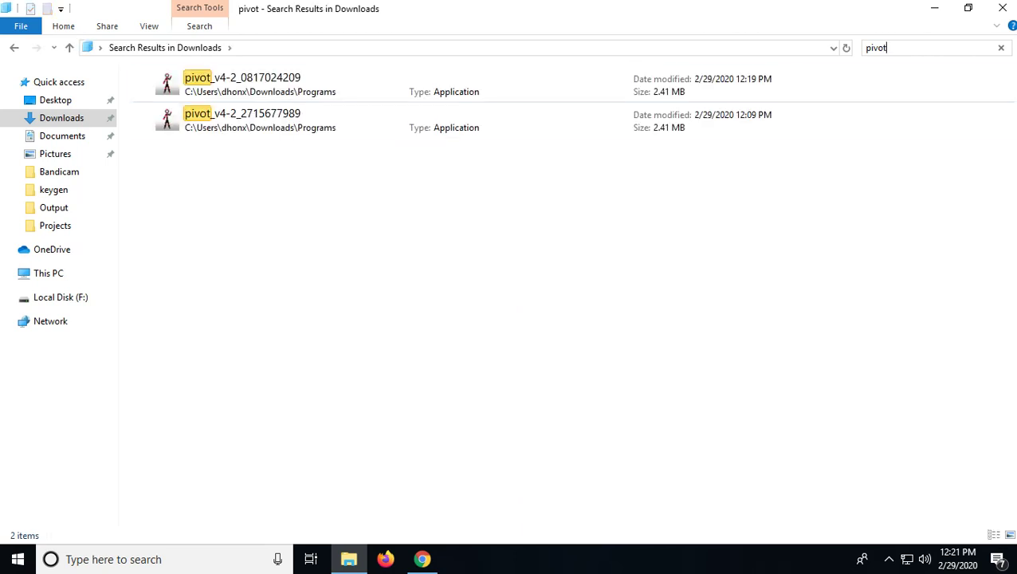
{"action": "double_click", "coordinate": [619, 134]}
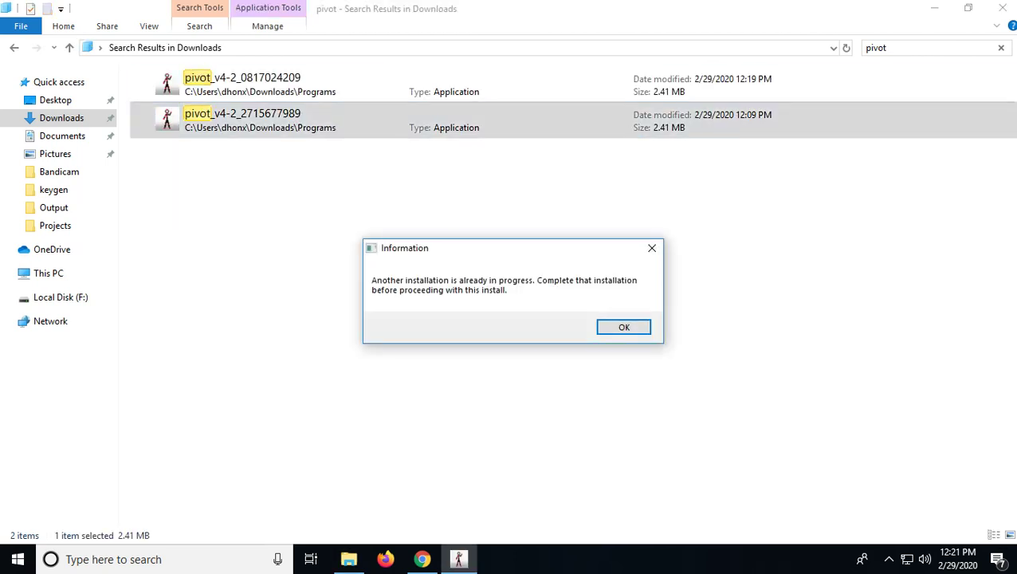
{"action": "left_click", "coordinate": [624, 327]}
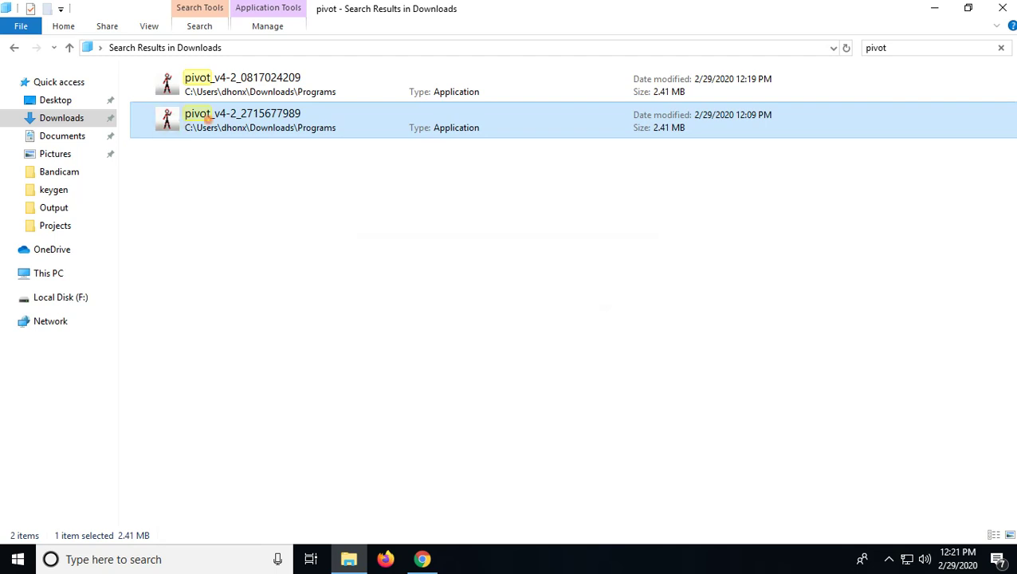
Switch to Chrome, look over the Pivot Animator download page, open the site's Videos page, and return to File Explorer.
{"action": "left_click", "coordinate": [422, 559]}
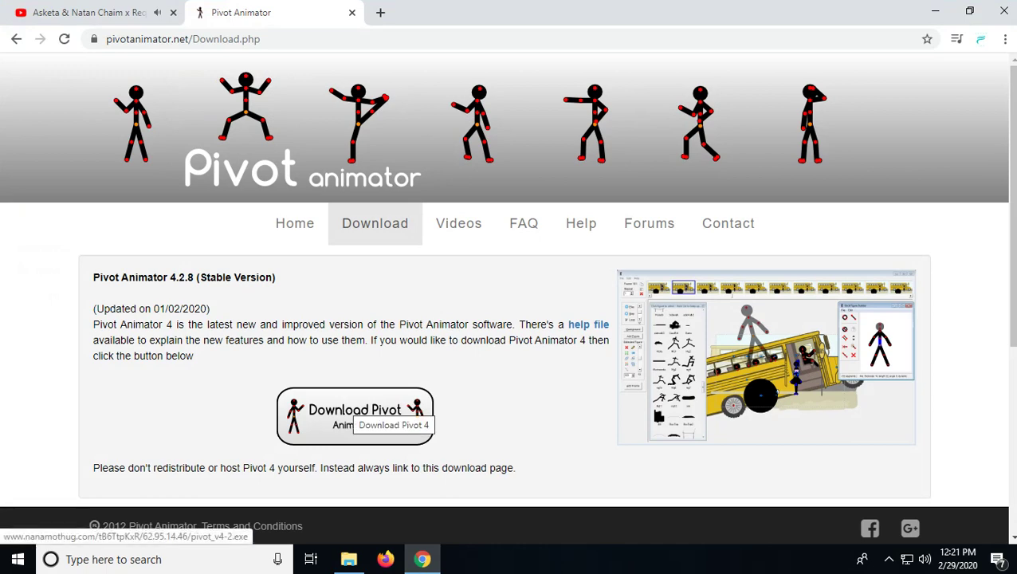
{"action": "right_click", "coordinate": [843, 443]}
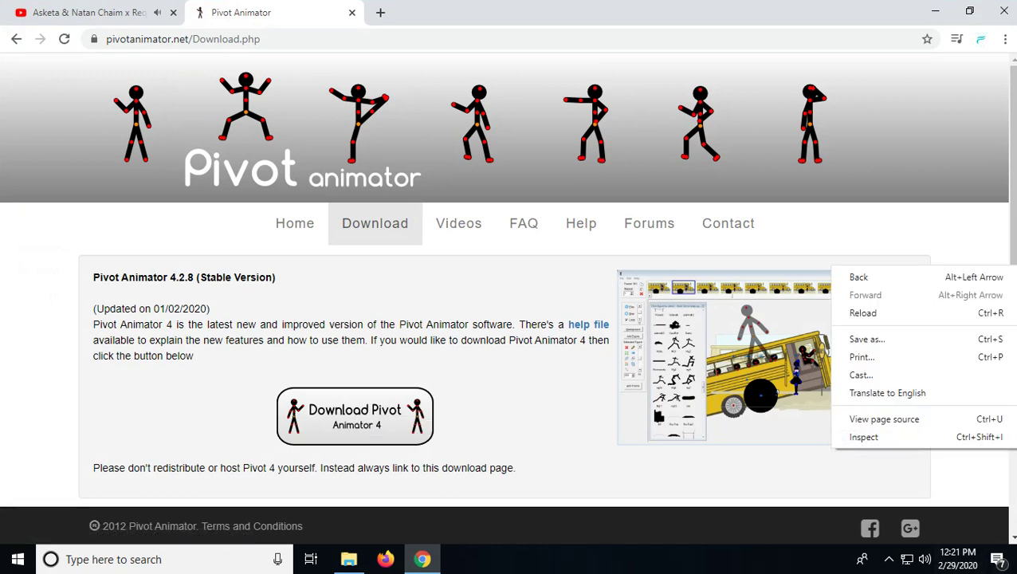
{"action": "left_click", "coordinate": [624, 327]}
{"action": "scroll", "coordinate": [635, 327], "scroll_direction": "down", "scroll_amount": 1}
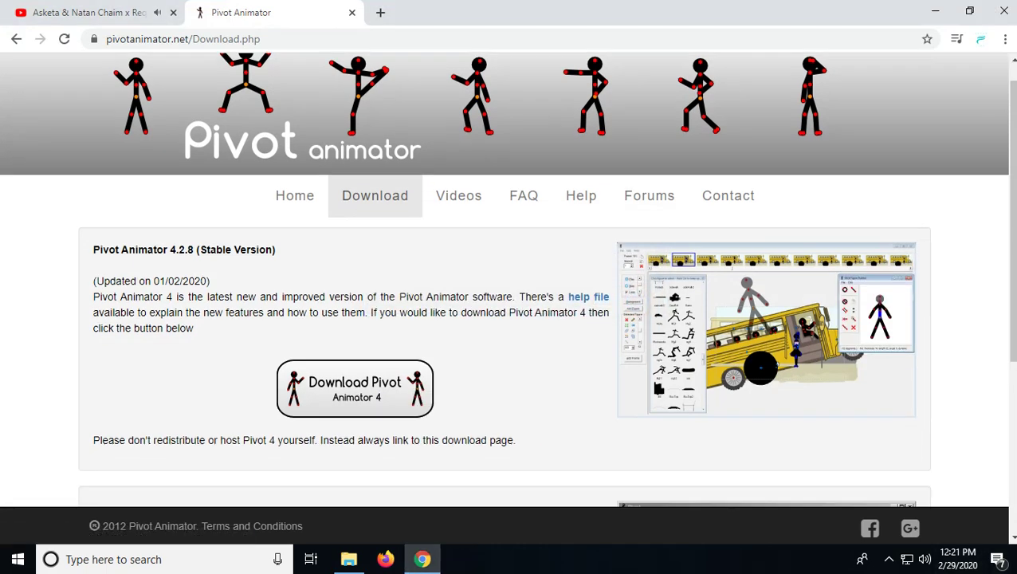
{"action": "left_click", "coordinate": [460, 150]}
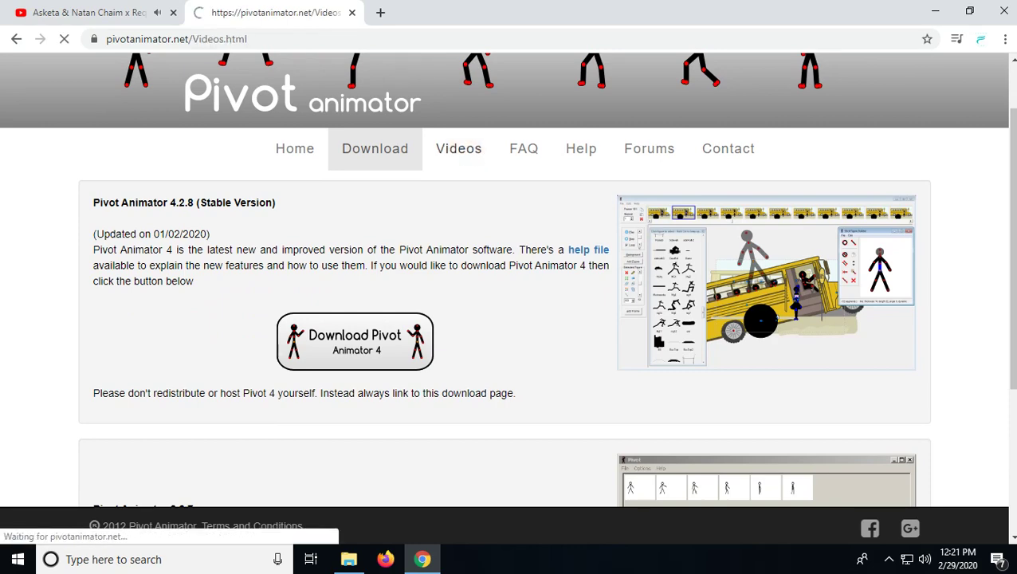
{"action": "left_click", "coordinate": [434, 559]}
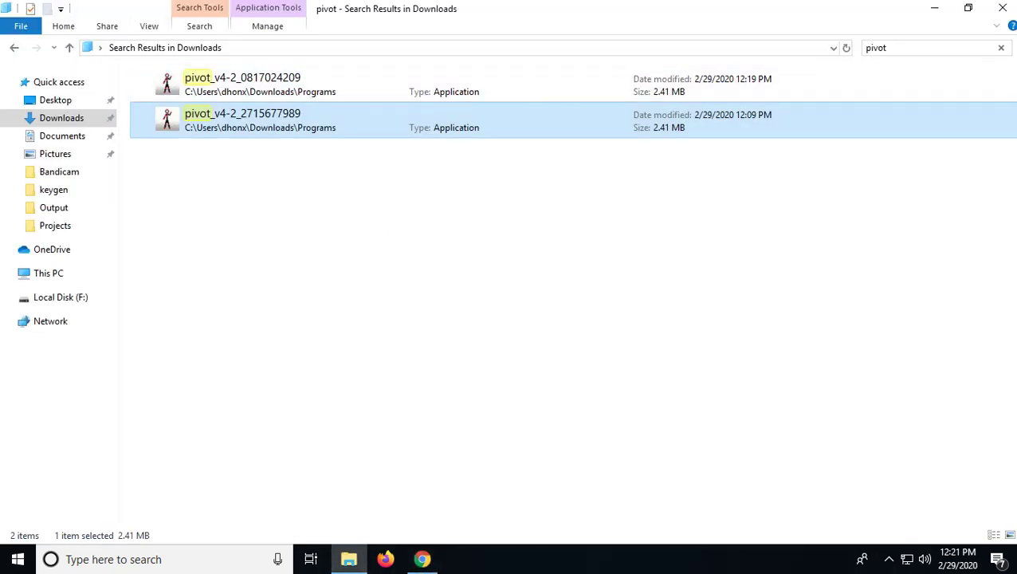
Bring up the Bandicam recorder from the hidden background apps, dismiss its window, and switch to Pivot Animator.
{"action": "left_click", "coordinate": [888, 559]}
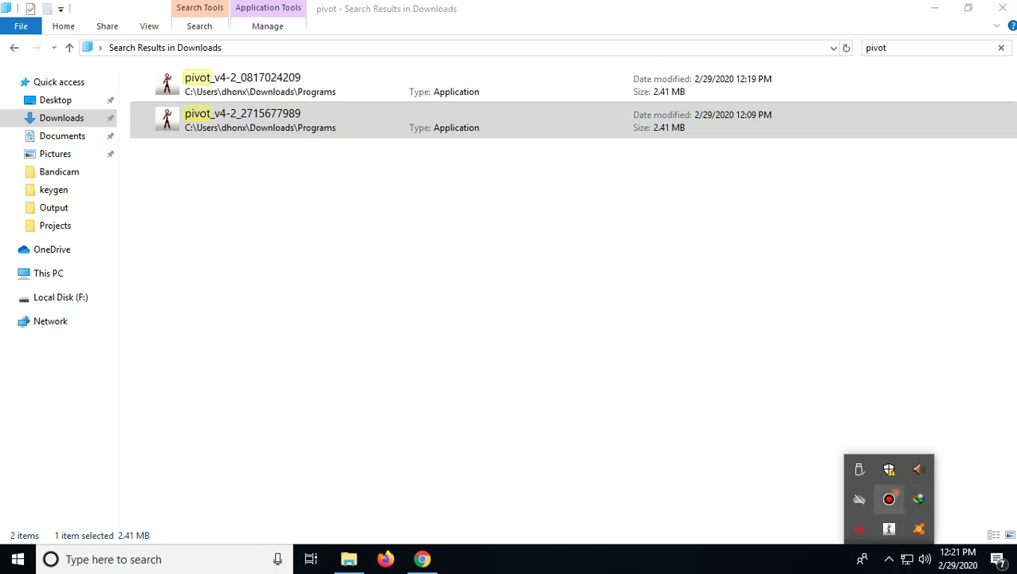
{"action": "left_click", "coordinate": [889, 499]}
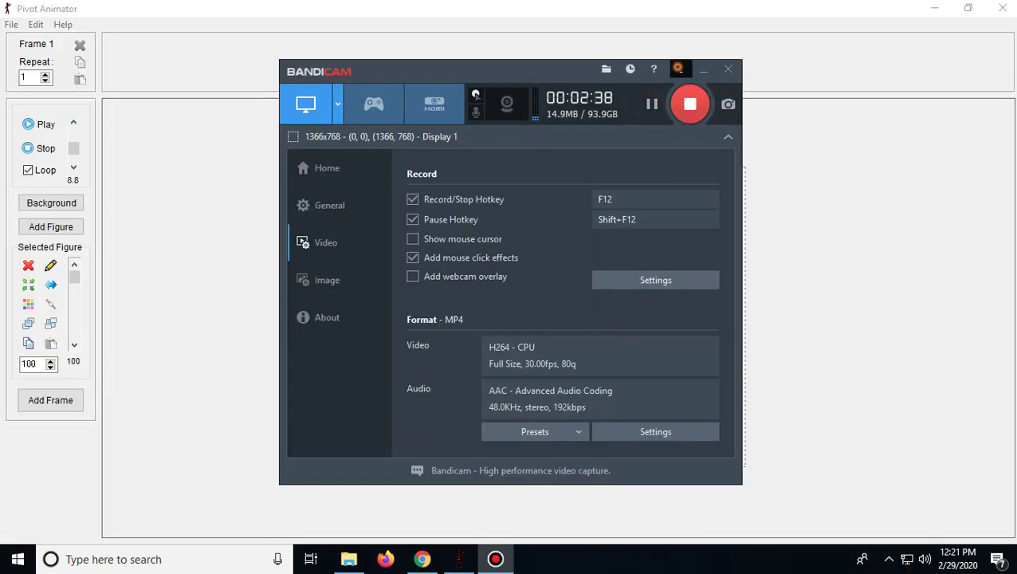
{"action": "left_click", "coordinate": [681, 69]}
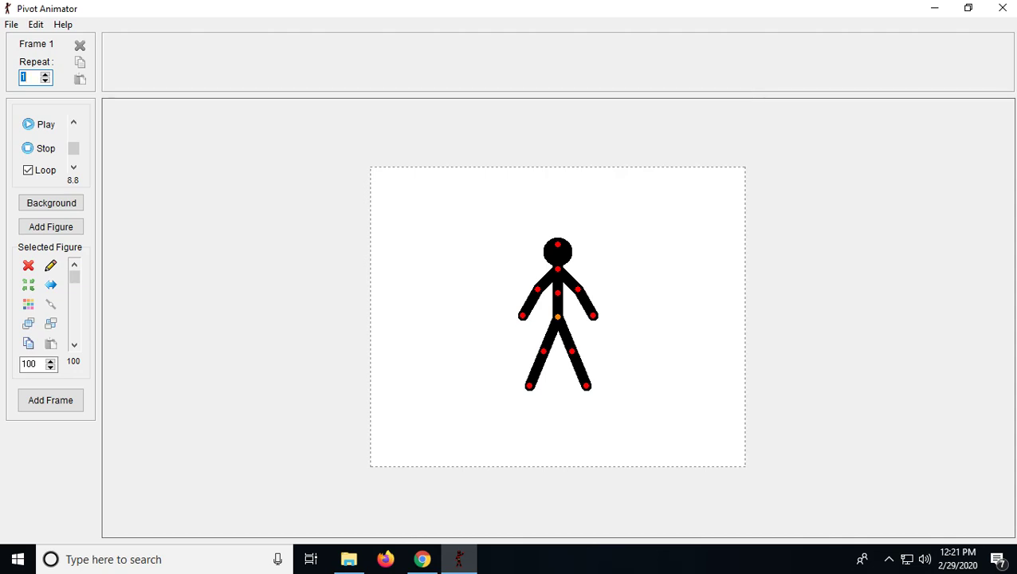
Move the stick figure to the left side of the canvas and bend both knees into a walking stance.
{"action": "left_click_drag", "start_coordinate": [558, 317], "coordinate": [412, 351]}
{"action": "left_click_drag", "start_coordinate": [386, 418], "coordinate": [373, 412]}
{"action": "left_click_drag", "start_coordinate": [399, 386], "coordinate": [407, 387]}
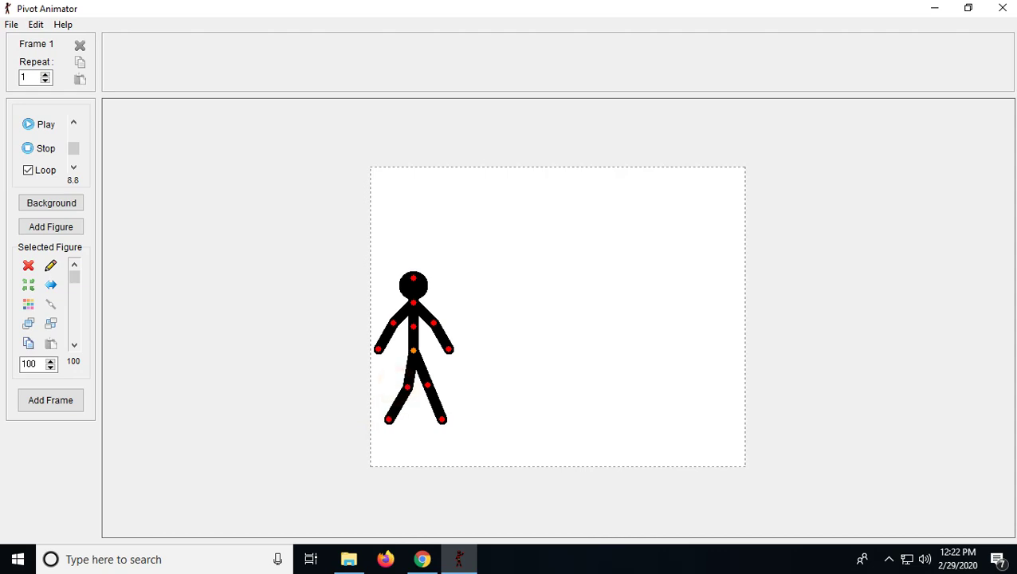
{"action": "left_click_drag", "start_coordinate": [440, 419], "coordinate": [432, 383]}
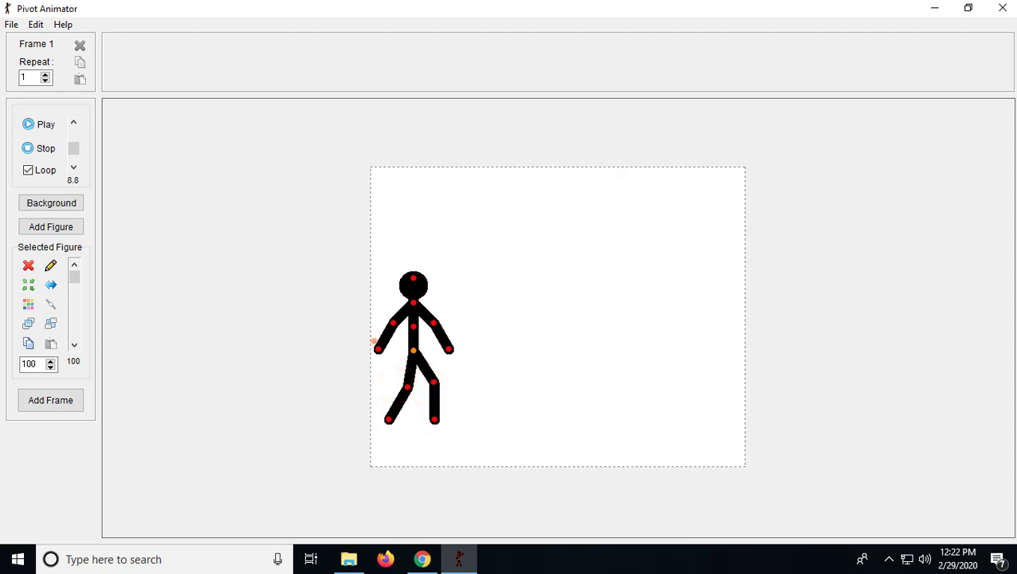
Pose both arms forward, stretch the rear foot back, lean the torso forward, and add the pose as frame 1.
{"action": "left_click_drag", "start_coordinate": [379, 348], "coordinate": [387, 352]}
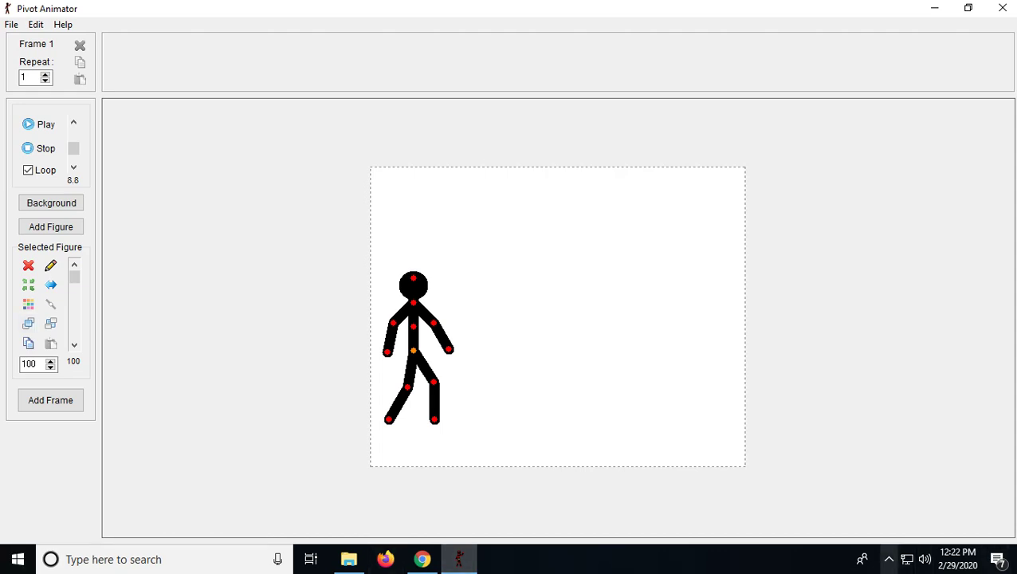
{"action": "left_click_drag", "start_coordinate": [449, 349], "coordinate": [469, 325]}
{"action": "left_click_drag", "start_coordinate": [393, 315], "coordinate": [465, 287]}
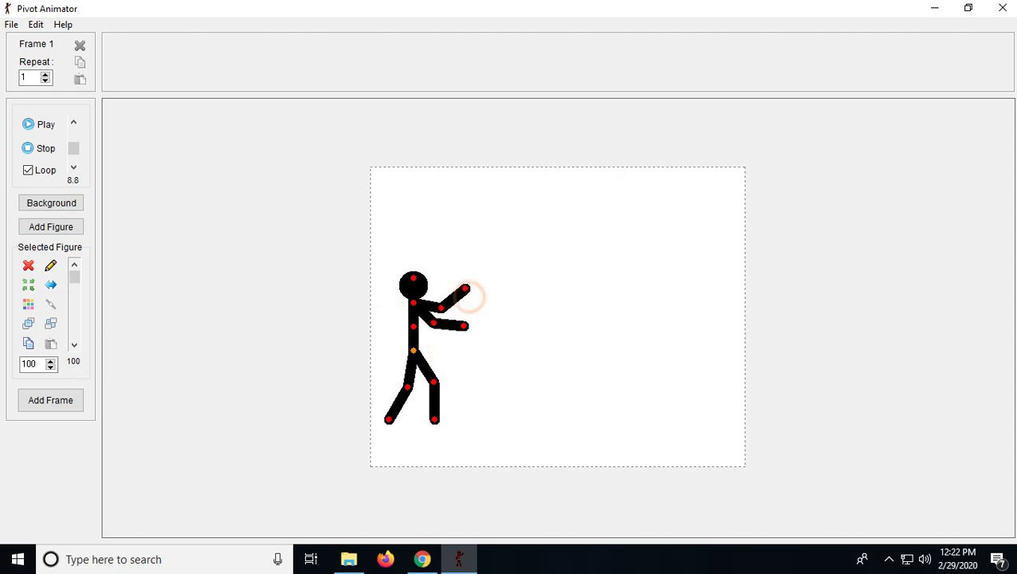
{"action": "left_click_drag", "start_coordinate": [464, 326], "coordinate": [456, 303]}
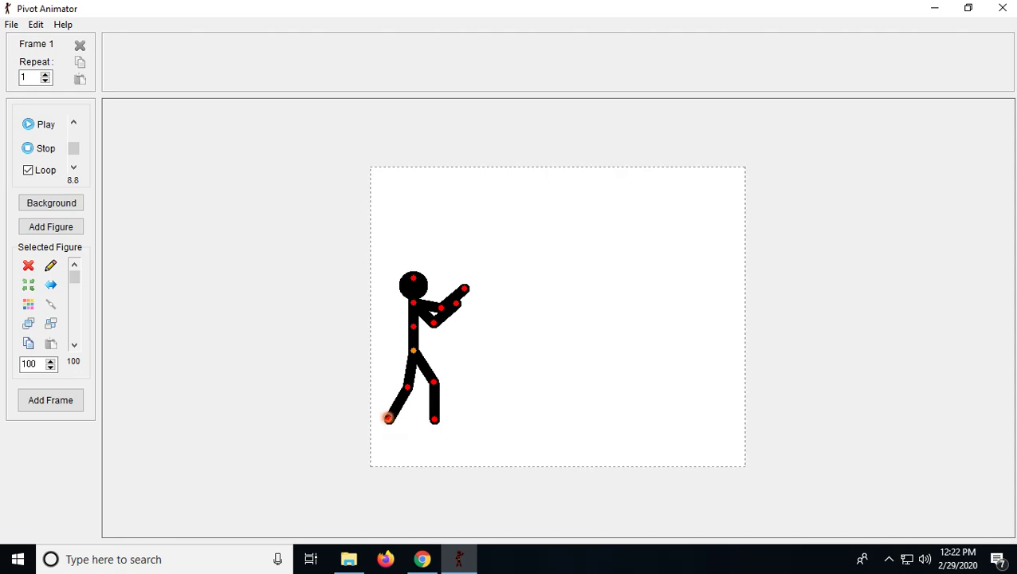
{"action": "left_click_drag", "start_coordinate": [388, 417], "coordinate": [378, 411]}
{"action": "left_click_drag", "start_coordinate": [415, 323], "coordinate": [427, 329]}
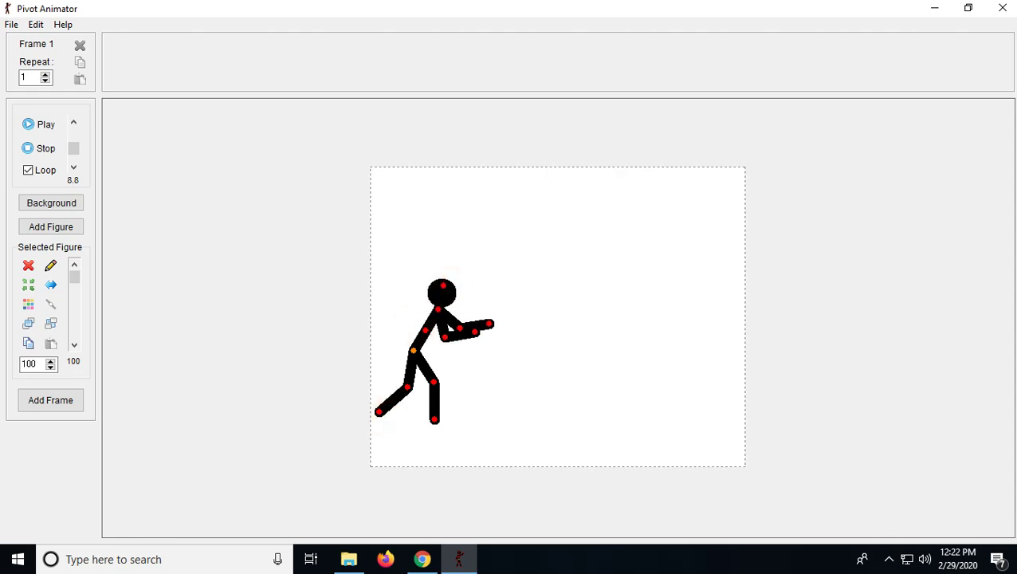
{"action": "left_click", "coordinate": [50, 400]}
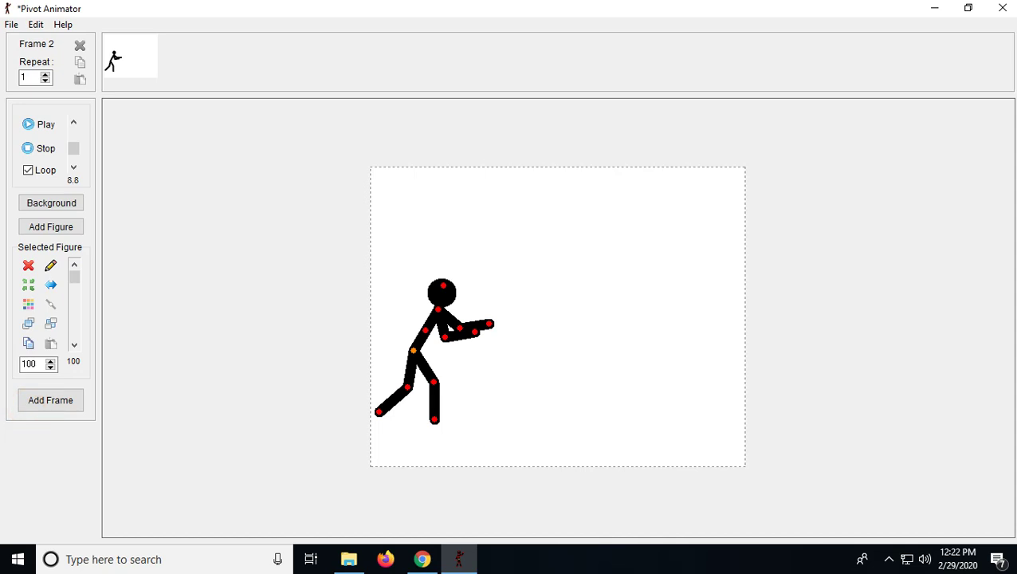
Swing one arm gradually from in front of the body to behind it, adding the poses as frames 2 to 6.
{"action": "mouse_move", "coordinate": [444, 336]}
{"action": "left_mouse_down"}
{"action": "mouse_move", "coordinate": [456, 347]}
{"action": "mouse_move", "coordinate": [425, 334]}
{"action": "left_mouse_up"}
{"action": "left_click", "coordinate": [50, 400]}
{"action": "left_click", "coordinate": [48, 403]}
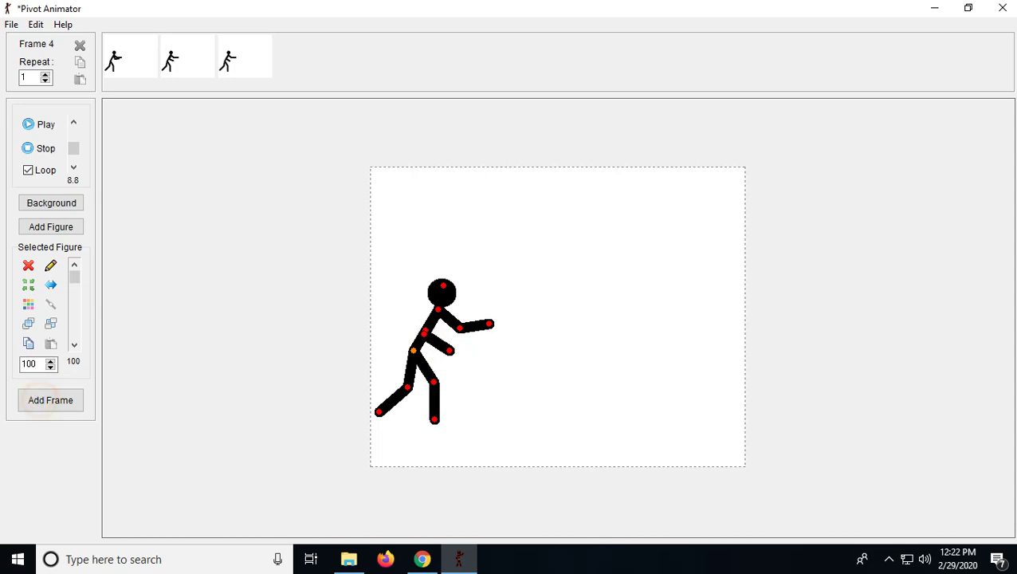
{"action": "left_click_drag", "start_coordinate": [424, 334], "coordinate": [411, 314]}
{"action": "left_click", "coordinate": [44, 393]}
{"action": "left_click", "coordinate": [50, 401]}
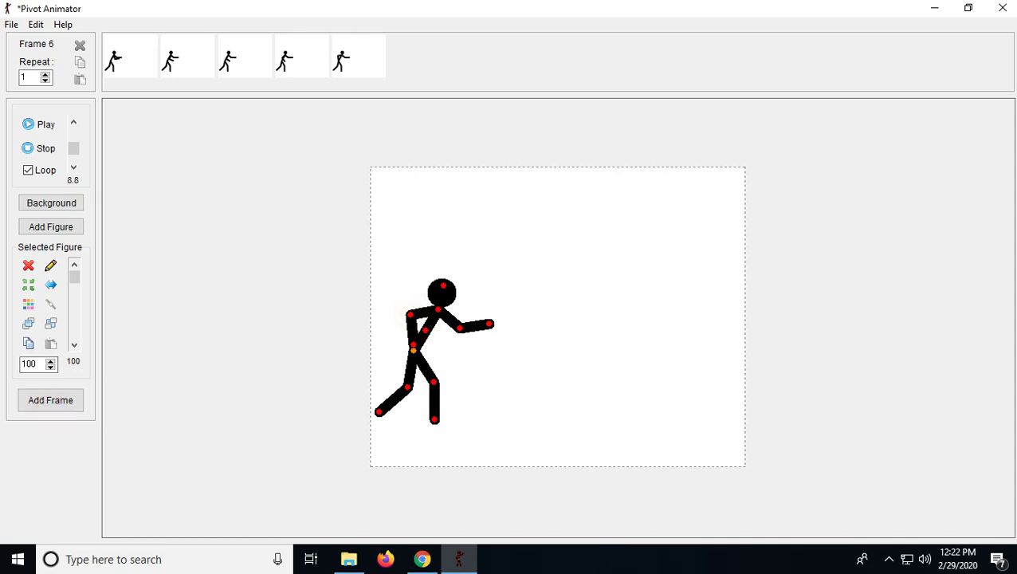
{"action": "left_click_drag", "start_coordinate": [411, 312], "coordinate": [409, 308]}
{"action": "left_click", "coordinate": [22, 395]}
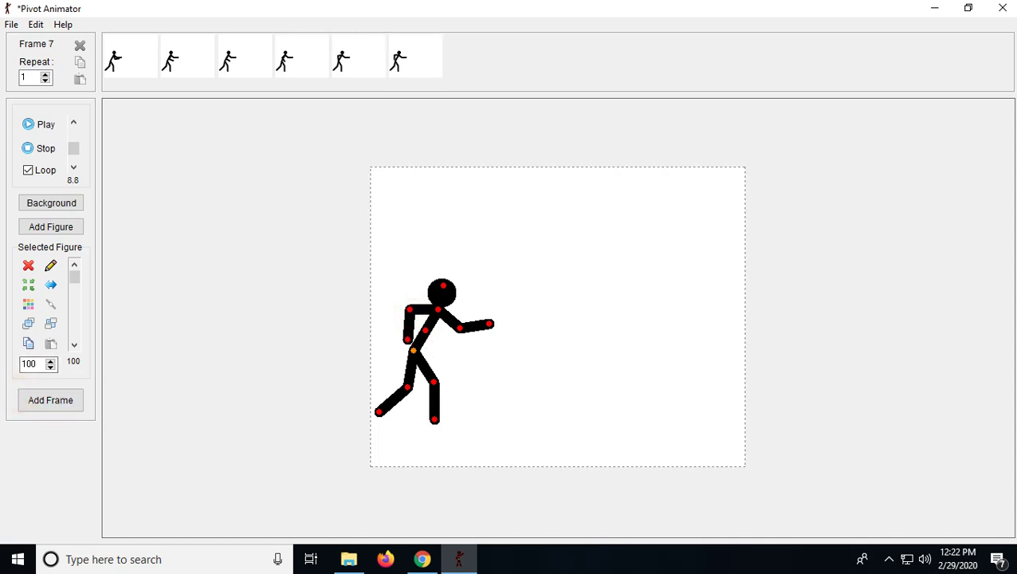
Swing the other arm down past the torso and up behind the back, adding the poses as frames 7 to 11.
{"action": "left_click", "coordinate": [459, 327]}
{"action": "left_click_drag", "start_coordinate": [460, 326], "coordinate": [427, 335]}
{"action": "left_click", "coordinate": [32, 400]}
{"action": "left_click", "coordinate": [72, 408]}
{"action": "left_click", "coordinate": [70, 389]}
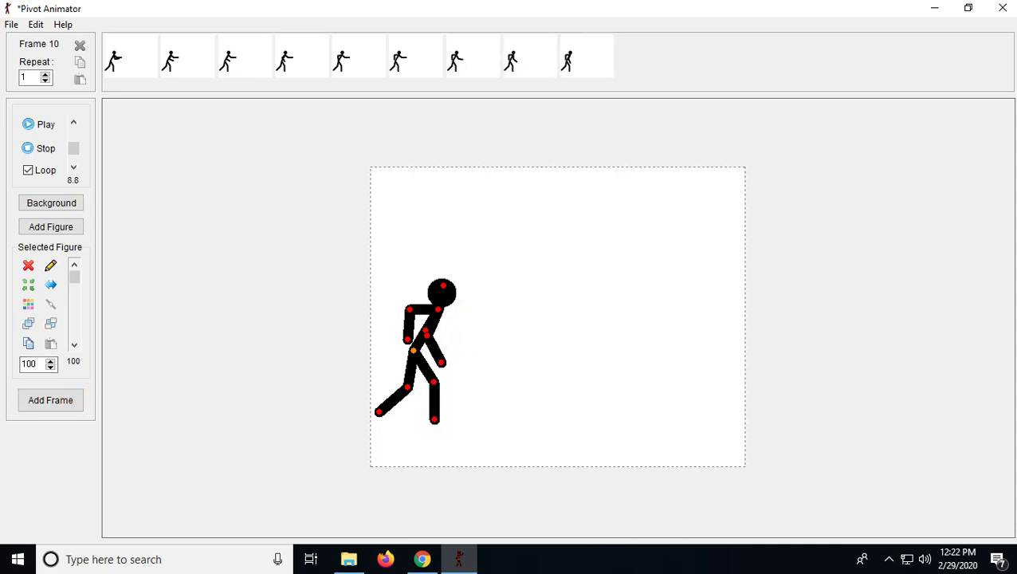
{"action": "mouse_move", "coordinate": [428, 335]}
{"action": "left_mouse_down"}
{"action": "mouse_move", "coordinate": [412, 322]}
{"action": "mouse_move", "coordinate": [411, 302]}
{"action": "mouse_move", "coordinate": [392, 322]}
{"action": "mouse_move", "coordinate": [419, 351]}
{"action": "left_mouse_up"}
{"action": "left_click", "coordinate": [36, 399]}
{"action": "left_click", "coordinate": [47, 405]}
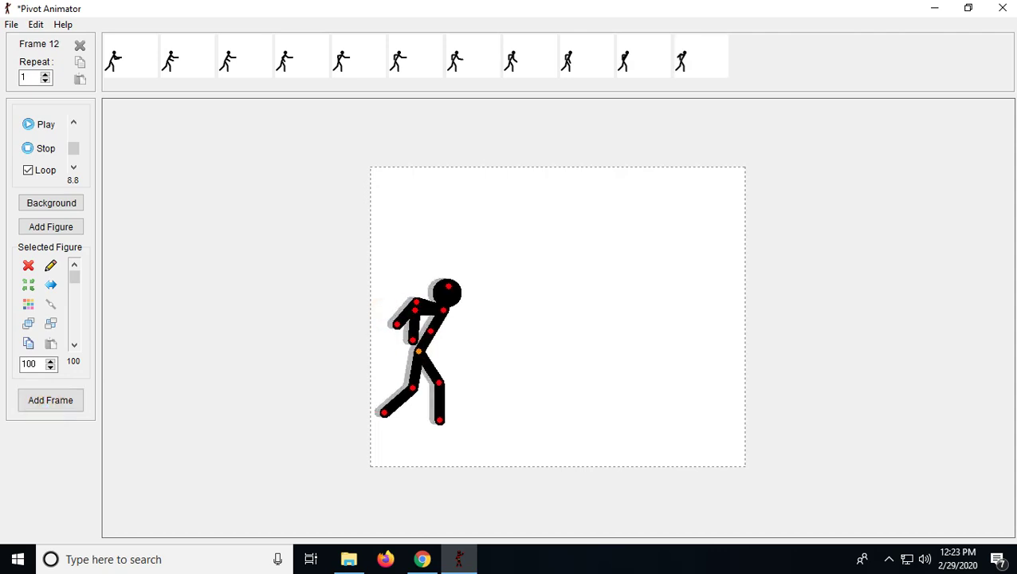
Shift the figure to the right while drawing its legs together, adding the poses as frames 12 to 14.
{"action": "left_click_drag", "start_coordinate": [411, 387], "coordinate": [415, 388]}
{"action": "left_click_drag", "start_coordinate": [437, 382], "coordinate": [430, 387]}
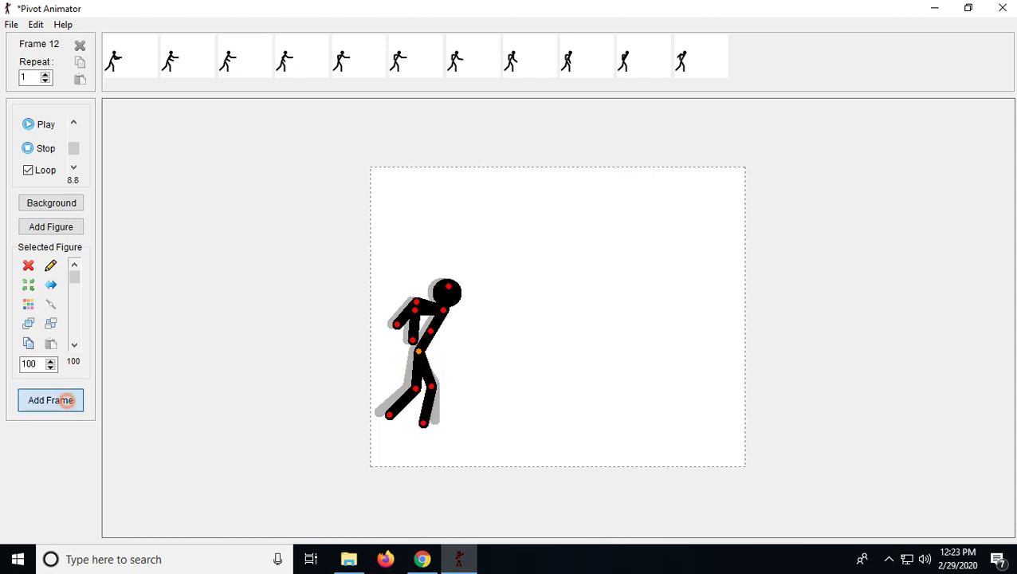
{"action": "left_click", "coordinate": [56, 399]}
{"action": "left_click_drag", "start_coordinate": [418, 351], "coordinate": [434, 387]}
{"action": "left_click", "coordinate": [50, 400]}
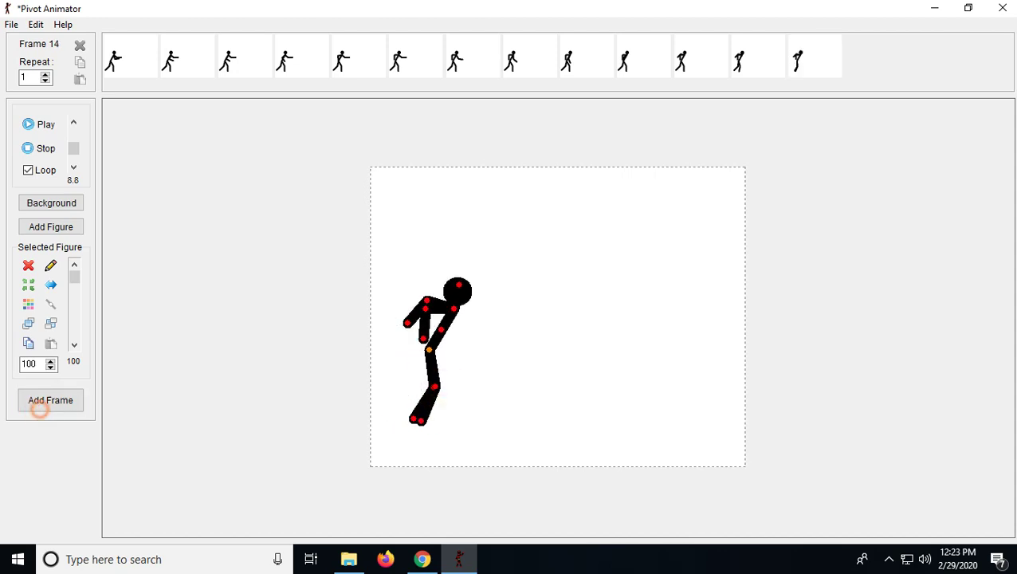
{"action": "left_click_drag", "start_coordinate": [429, 349], "coordinate": [453, 386]}
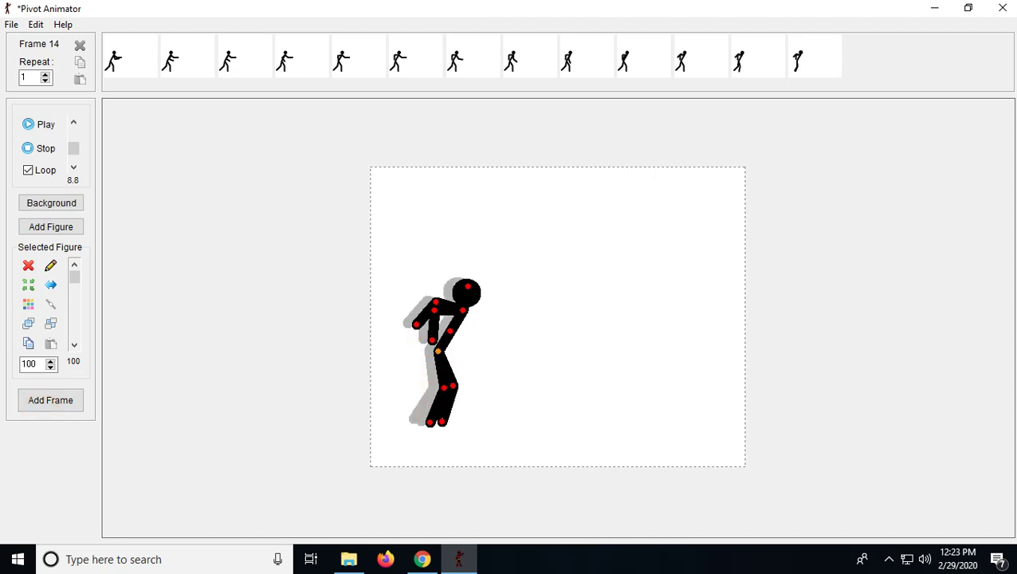
{"action": "left_click", "coordinate": [75, 399]}
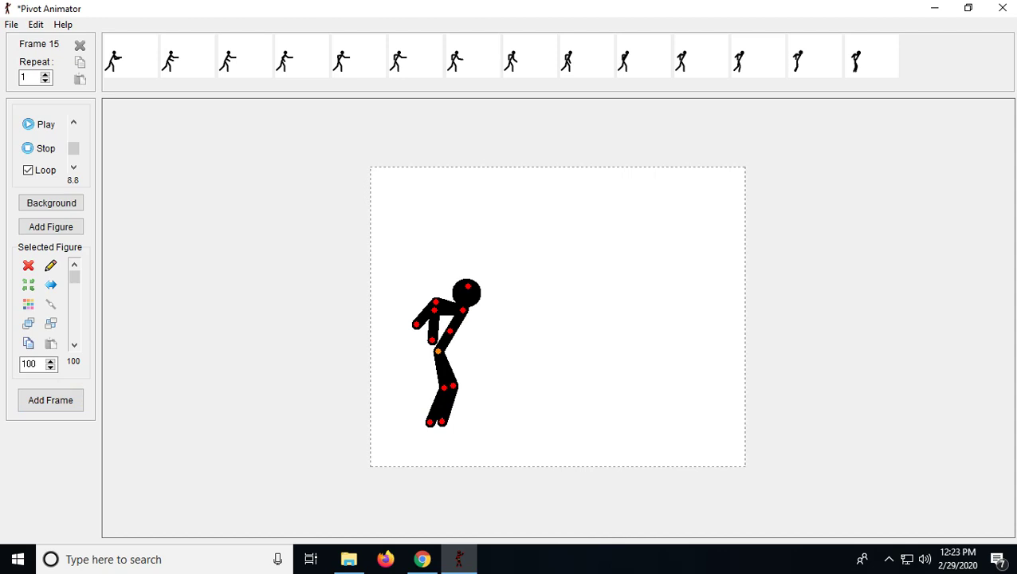
Move the figure right with its front leg striding forward, add it as frame 15, and preview the animation.
{"action": "left_click_drag", "start_coordinate": [438, 351], "coordinate": [458, 356]}
{"action": "mouse_move", "coordinate": [463, 391]}
{"action": "left_mouse_down"}
{"action": "mouse_move", "coordinate": [453, 392]}
{"action": "mouse_move", "coordinate": [479, 385]}
{"action": "left_mouse_up"}
{"action": "left_click_drag", "start_coordinate": [461, 427], "coordinate": [479, 423]}
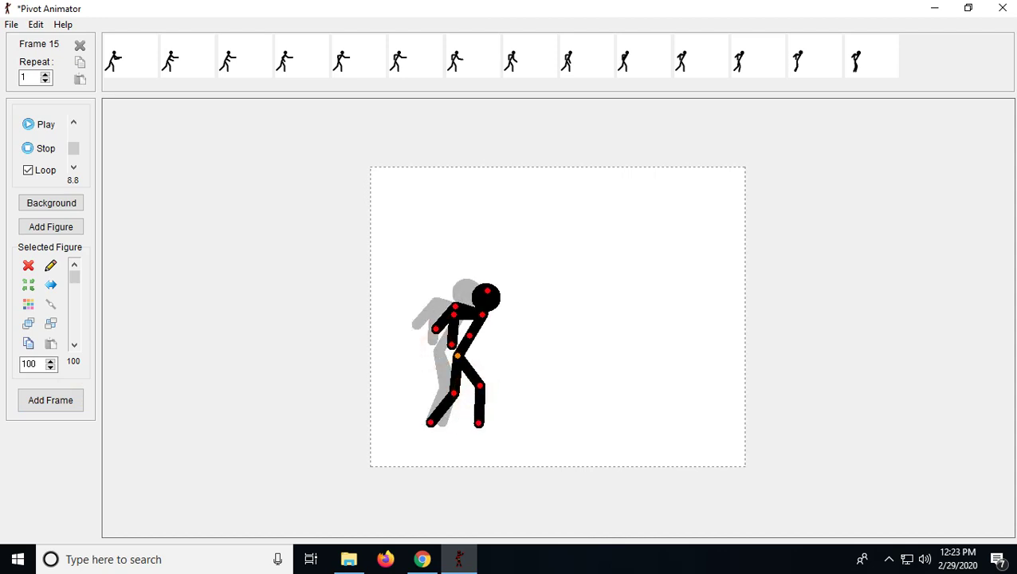
{"action": "left_click", "coordinate": [62, 399]}
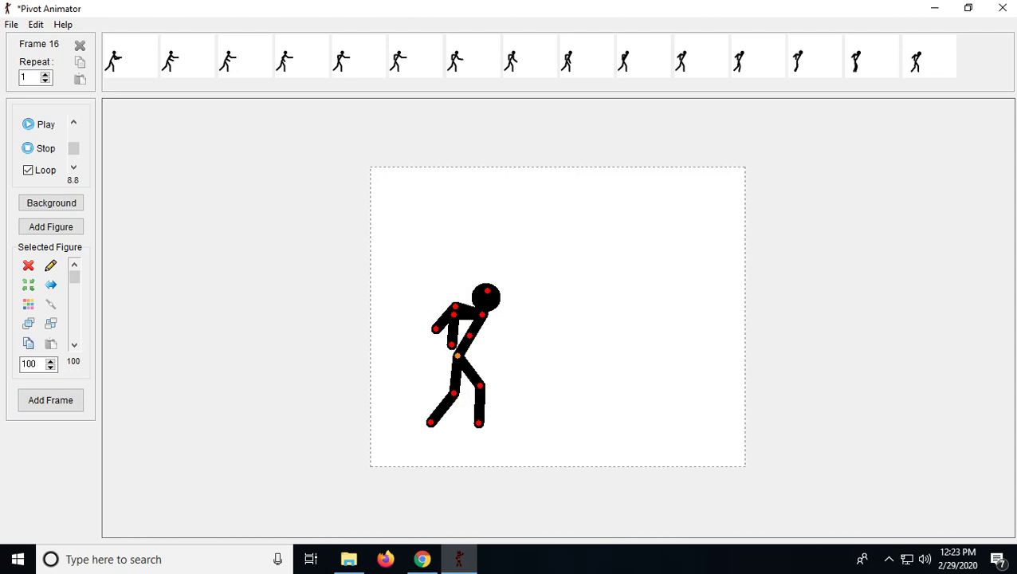
{"action": "left_click", "coordinate": [40, 124]}
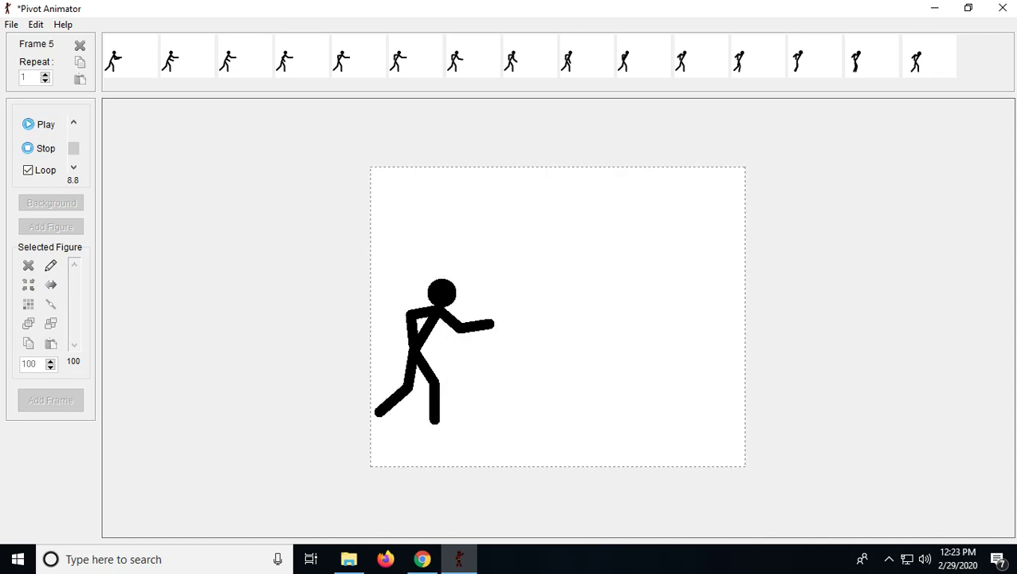
{"action": "left_click", "coordinate": [54, 148]}
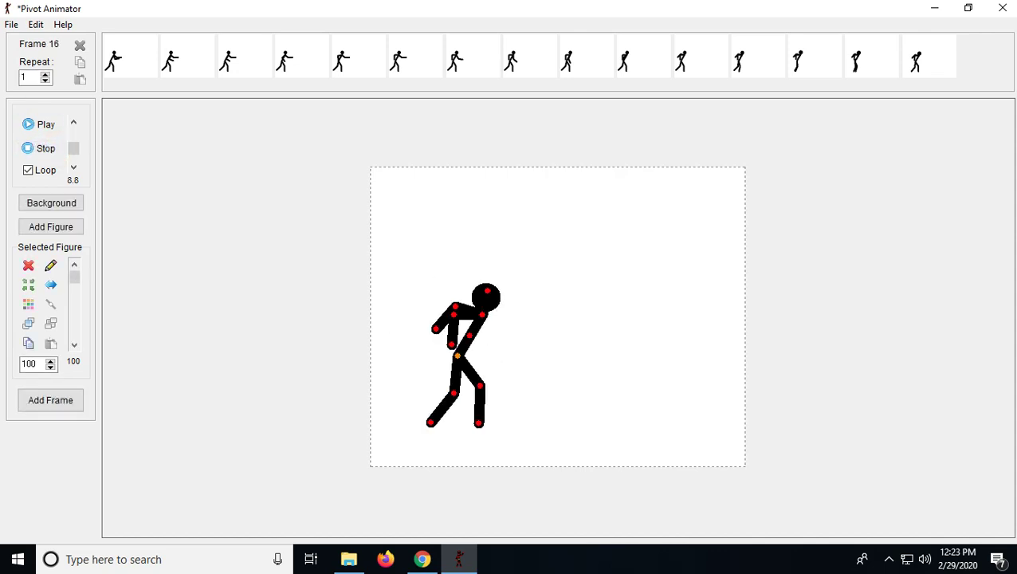
Bend the torso down with the arms raised and launch the figure into a horizontal dive, adding frames 16 to 20.
{"action": "left_click_drag", "start_coordinate": [482, 384], "coordinate": [473, 389]}
{"action": "left_click_drag", "start_coordinate": [482, 314], "coordinate": [502, 353]}
{"action": "left_click", "coordinate": [57, 401]}
{"action": "left_click", "coordinate": [50, 400]}
{"action": "mouse_move", "coordinate": [453, 393]}
{"action": "left_mouse_down"}
{"action": "mouse_move", "coordinate": [445, 390]}
{"action": "mouse_move", "coordinate": [461, 392]}
{"action": "left_mouse_up"}
{"action": "mouse_move", "coordinate": [457, 354]}
{"action": "left_mouse_down"}
{"action": "mouse_move", "coordinate": [476, 339]}
{"action": "mouse_move", "coordinate": [451, 365]}
{"action": "mouse_move", "coordinate": [462, 372]}
{"action": "mouse_move", "coordinate": [491, 341]}
{"action": "mouse_move", "coordinate": [489, 325]}
{"action": "mouse_move", "coordinate": [527, 346]}
{"action": "mouse_move", "coordinate": [459, 346]}
{"action": "left_mouse_up"}
{"action": "left_click", "coordinate": [62, 406]}
{"action": "left_click", "coordinate": [57, 404]}
{"action": "left_click", "coordinate": [50, 400]}
{"action": "left_click", "coordinate": [34, 401]}
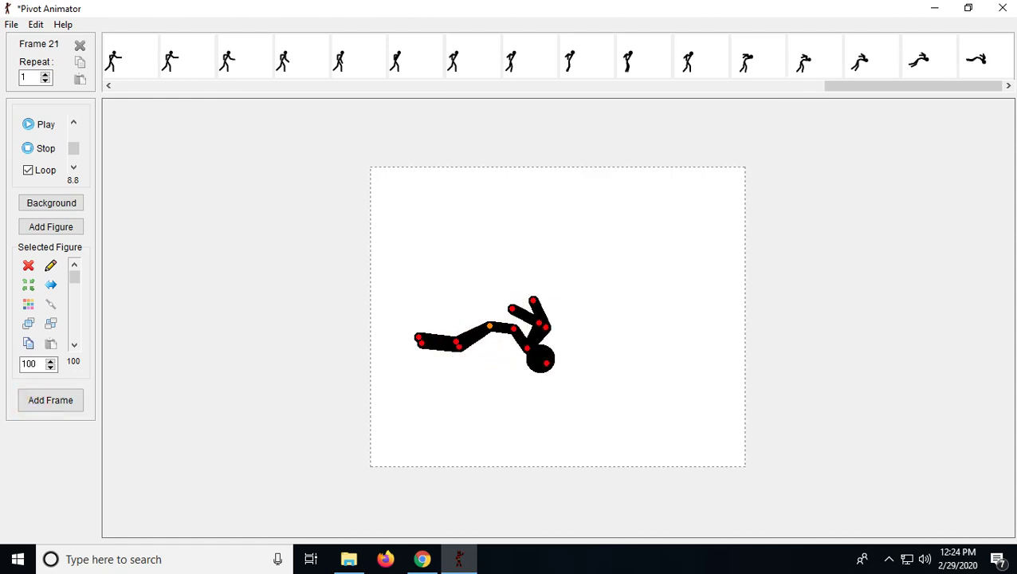
Move the diving figure up and right while lifting its legs for the flip, adding the poses as frames 21 and 22.
{"action": "mouse_move", "coordinate": [489, 326]}
{"action": "left_mouse_down"}
{"action": "mouse_move", "coordinate": [522, 317]}
{"action": "mouse_move", "coordinate": [485, 314]}
{"action": "left_mouse_up"}
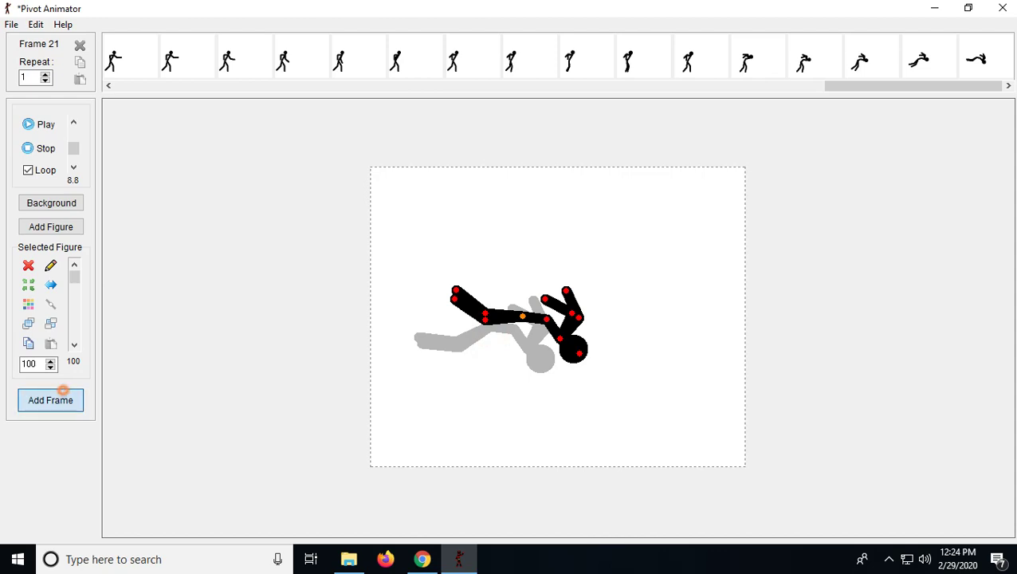
{"action": "left_click", "coordinate": [62, 397]}
{"action": "left_click_drag", "start_coordinate": [522, 316], "coordinate": [559, 304]}
{"action": "left_click", "coordinate": [35, 408]}
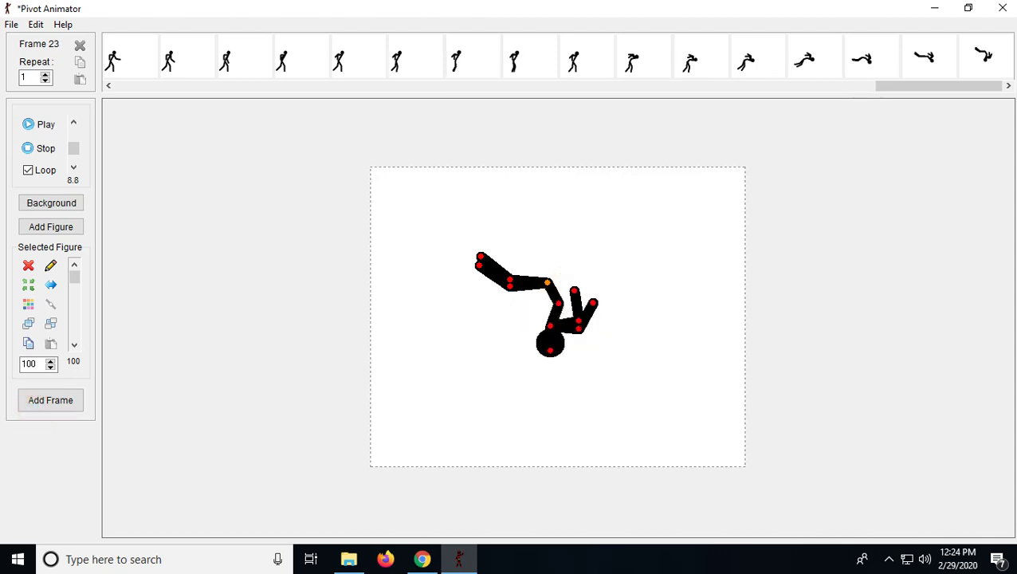
Swing the diving figure's legs upward and tilt its body upside down, adding the poses as frames 23 to 25.
{"action": "mouse_move", "coordinate": [510, 280]}
{"action": "left_mouse_down"}
{"action": "mouse_move", "coordinate": [501, 290]}
{"action": "mouse_move", "coordinate": [514, 263]}
{"action": "left_mouse_up"}
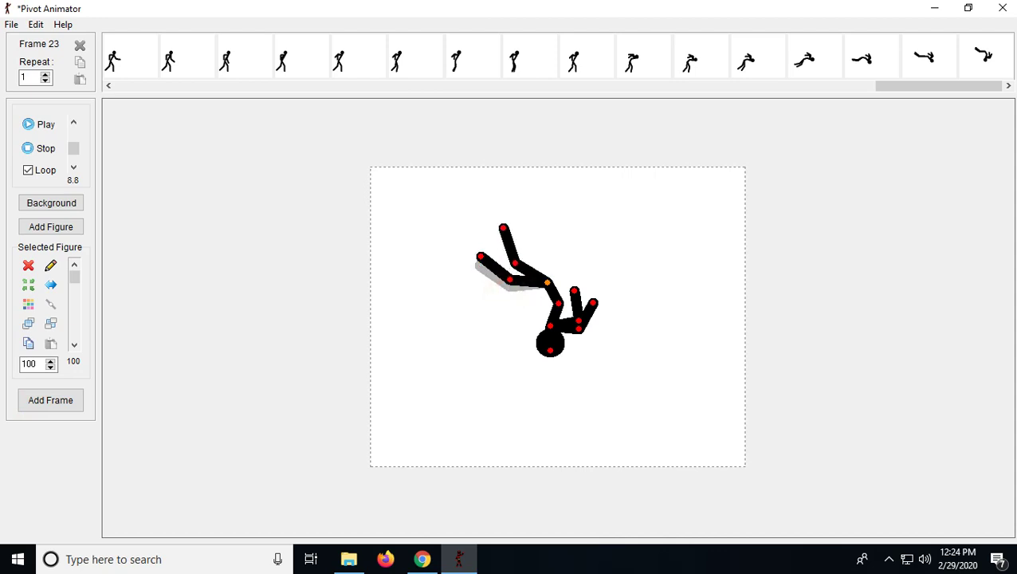
{"action": "left_click", "coordinate": [50, 399]}
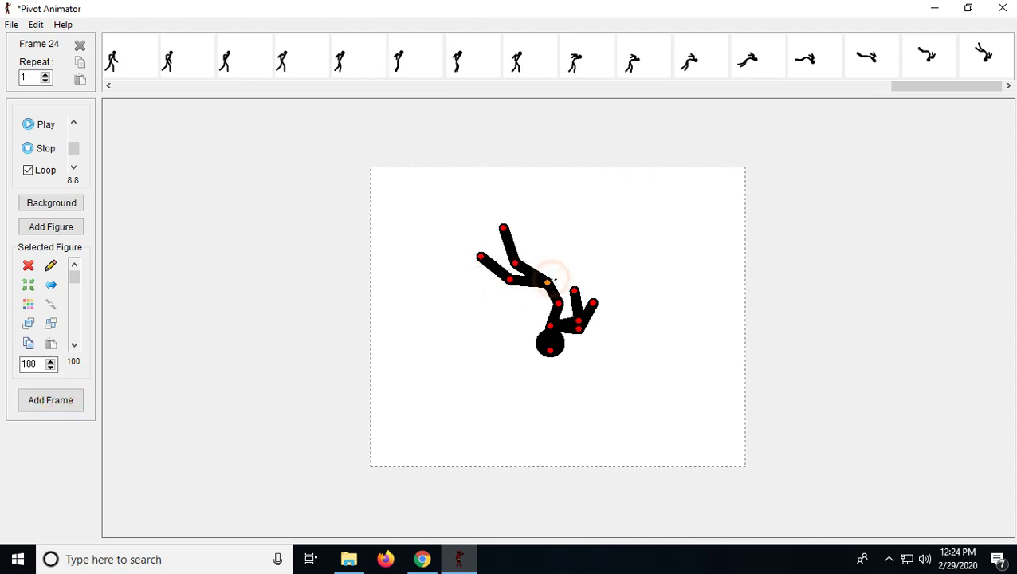
{"action": "left_click_drag", "start_coordinate": [547, 282], "coordinate": [548, 258]}
{"action": "left_click", "coordinate": [32, 399]}
{"action": "left_click", "coordinate": [38, 396]}
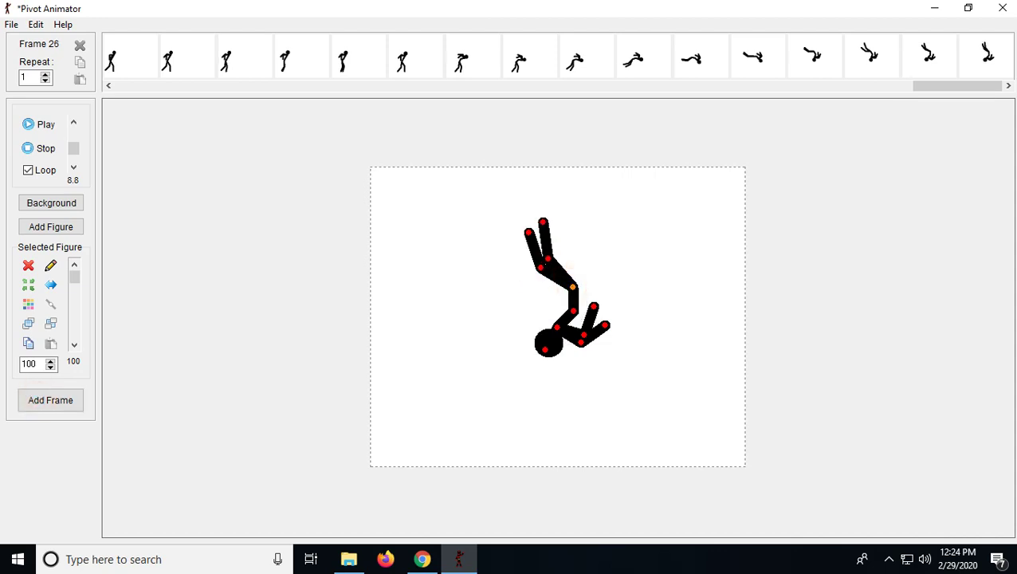
Bring the legs overhead, then lower the figure with its torso and arms curled under, adding frames 26 and 27.
{"action": "mouse_move", "coordinate": [550, 256]}
{"action": "left_mouse_down"}
{"action": "mouse_move", "coordinate": [564, 251]}
{"action": "mouse_move", "coordinate": [548, 258]}
{"action": "left_mouse_up"}
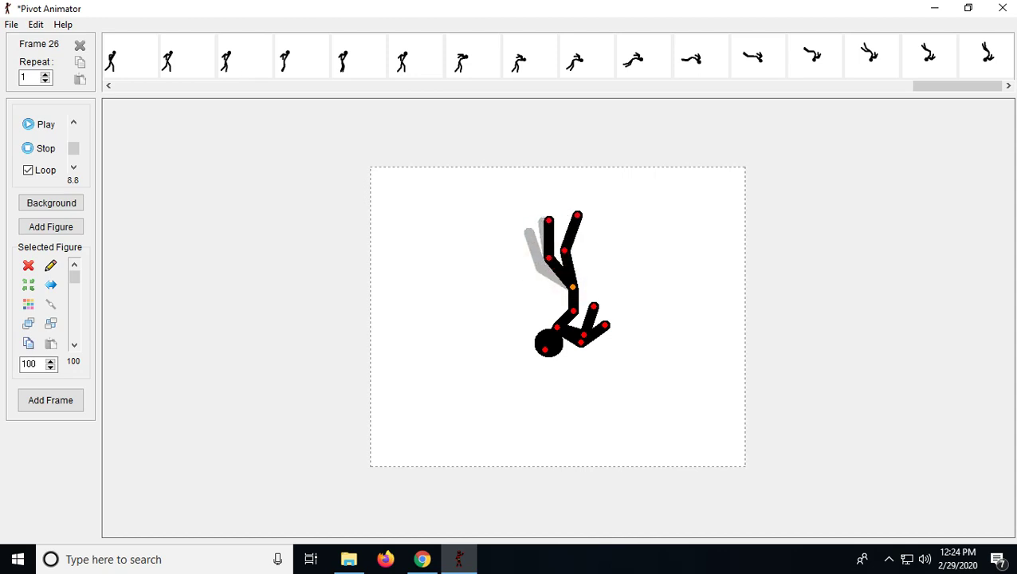
{"action": "left_click", "coordinate": [38, 400]}
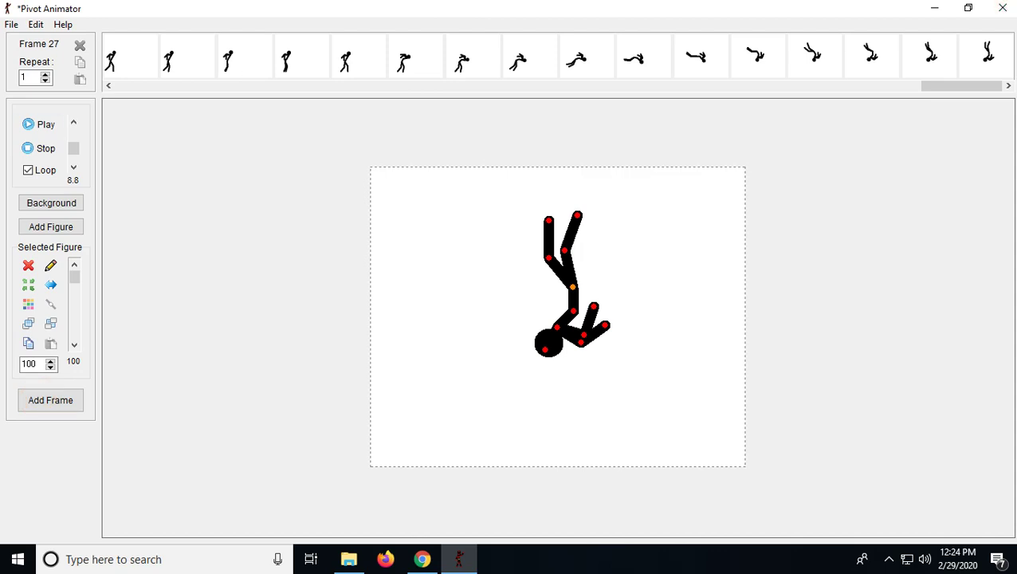
{"action": "mouse_move", "coordinate": [573, 310]}
{"action": "left_mouse_down"}
{"action": "mouse_move", "coordinate": [561, 308]}
{"action": "mouse_move", "coordinate": [590, 299]}
{"action": "left_mouse_up"}
{"action": "left_click", "coordinate": [38, 394]}
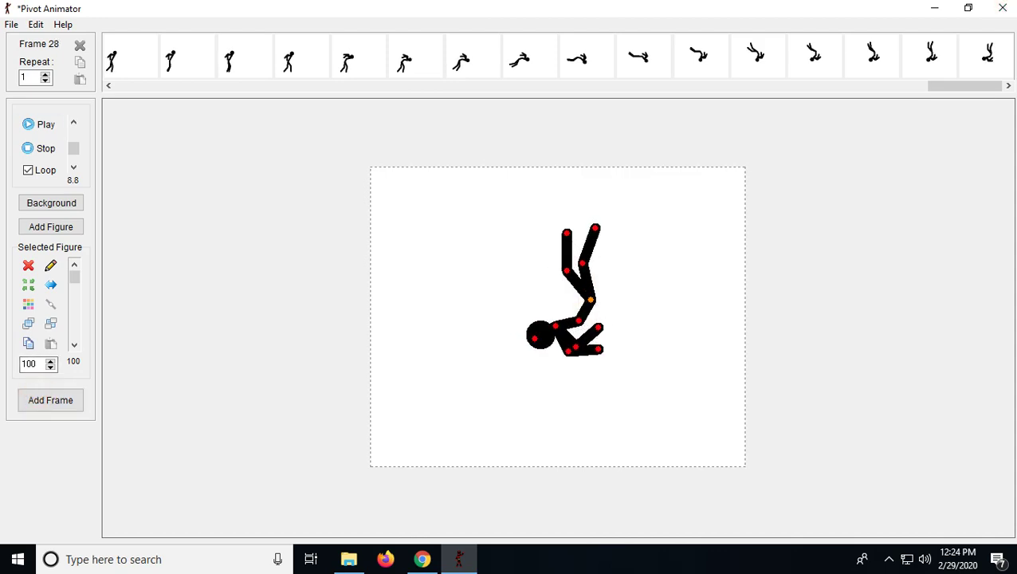
Move the inverted figure down and right while swinging both legs over to the right, adding frames 28 to 30.
{"action": "left_click_drag", "start_coordinate": [589, 299], "coordinate": [605, 326]}
{"action": "mouse_move", "coordinate": [597, 290]}
{"action": "left_mouse_down"}
{"action": "mouse_move", "coordinate": [642, 327]}
{"action": "mouse_move", "coordinate": [636, 302]}
{"action": "mouse_move", "coordinate": [608, 288]}
{"action": "left_mouse_up"}
{"action": "left_click", "coordinate": [51, 400]}
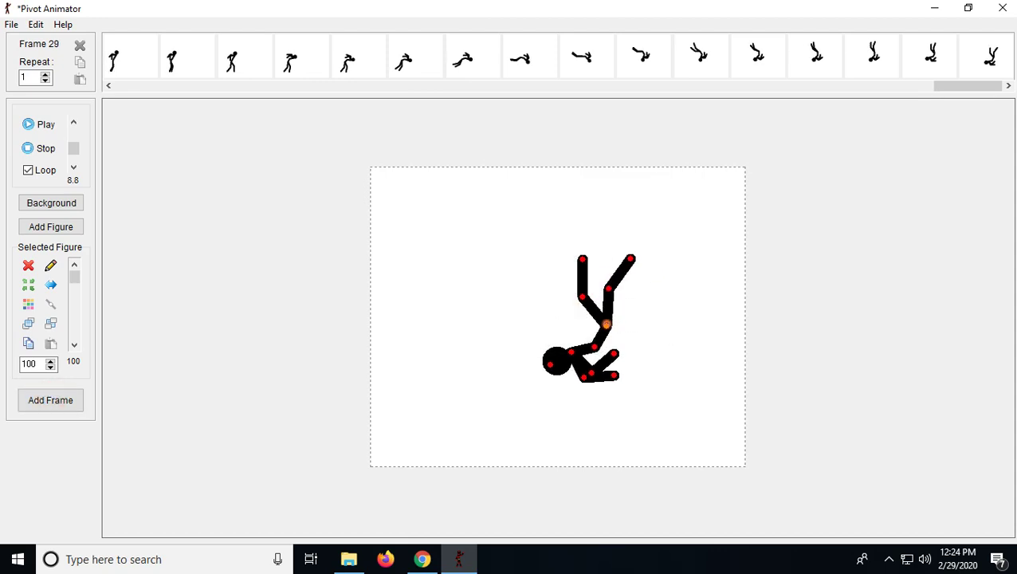
{"action": "left_click_drag", "start_coordinate": [605, 324], "coordinate": [617, 336]}
{"action": "left_click_drag", "start_coordinate": [618, 300], "coordinate": [644, 310]}
{"action": "left_click", "coordinate": [83, 400]}
{"action": "left_click", "coordinate": [33, 400]}
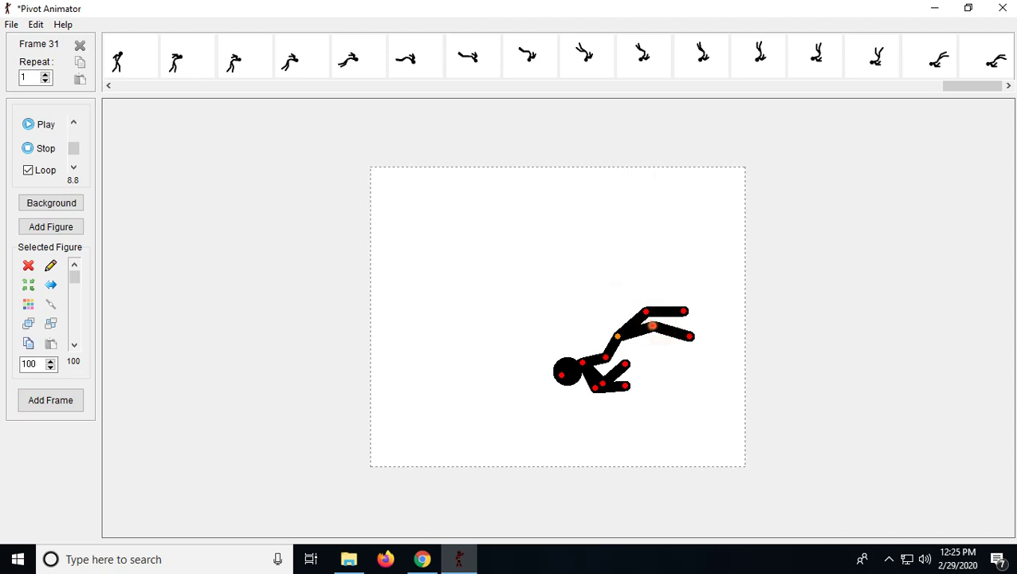
Lower the hips and flatten the torso with the legs dropping toward the ground, adding the poses as frames 31 and 32.
{"action": "left_click_drag", "start_coordinate": [657, 325], "coordinate": [605, 371]}
{"action": "left_click", "coordinate": [29, 405]}
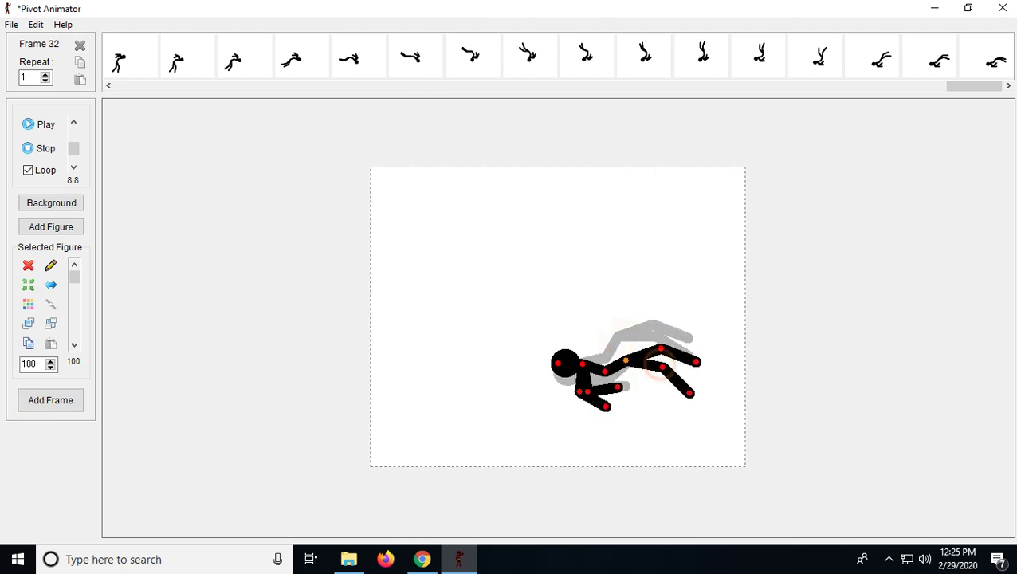
{"action": "left_click_drag", "start_coordinate": [663, 359], "coordinate": [661, 372]}
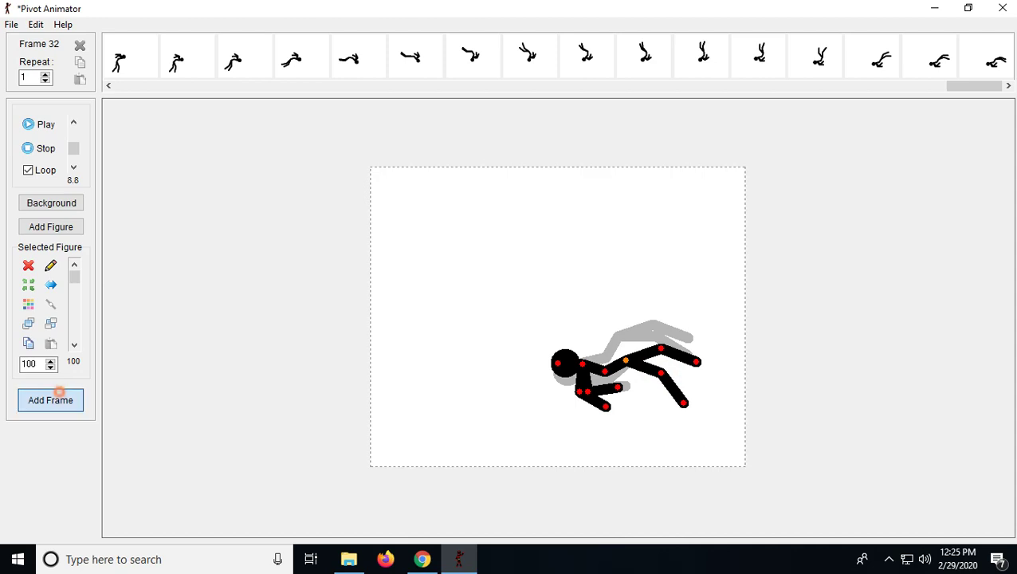
{"action": "left_click", "coordinate": [59, 395]}
Drop the figure to the ground, bring both legs beneath the hips and lift the upper body, adding frames 33 and 34.
{"action": "left_click_drag", "start_coordinate": [625, 361], "coordinate": [642, 404]}
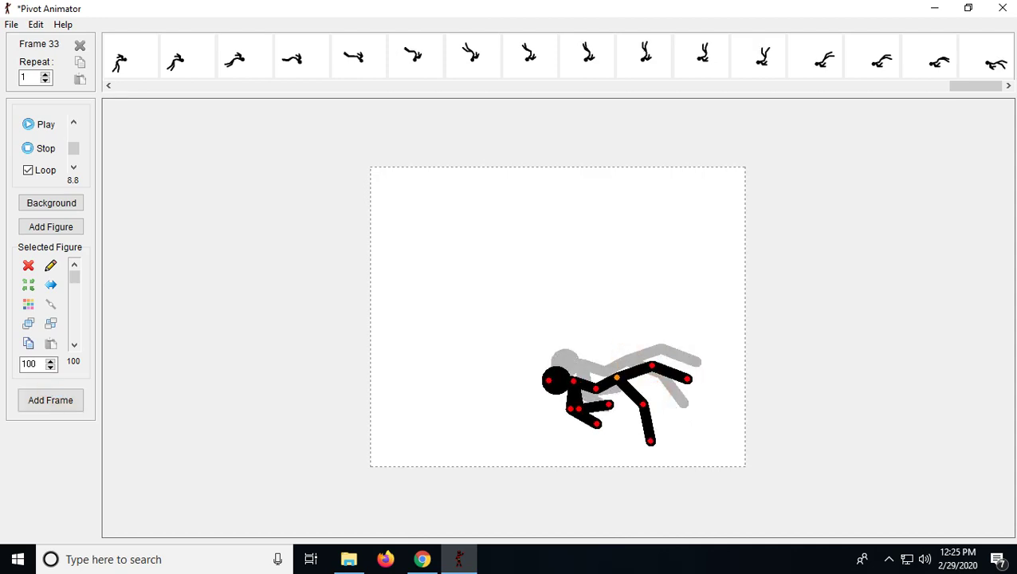
{"action": "left_click_drag", "start_coordinate": [652, 366], "coordinate": [653, 374]}
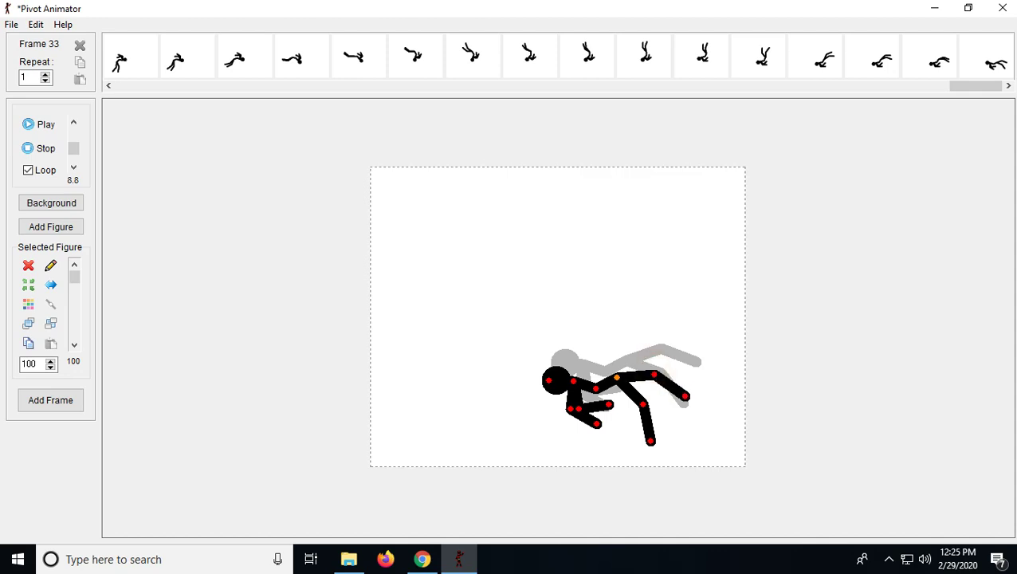
{"action": "left_click", "coordinate": [76, 406]}
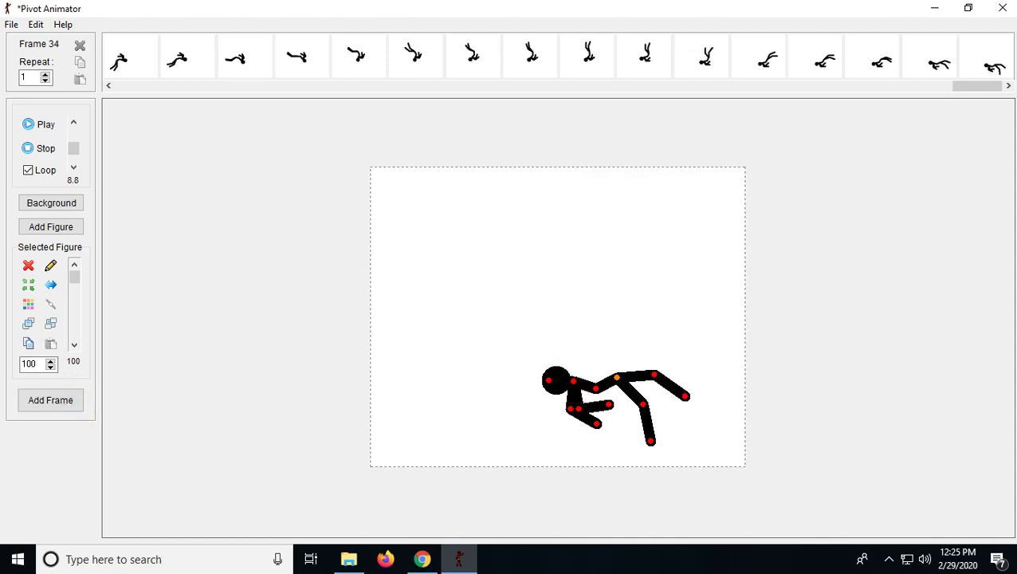
{"action": "left_click_drag", "start_coordinate": [573, 381], "coordinate": [579, 356]}
{"action": "left_click_drag", "start_coordinate": [654, 374], "coordinate": [632, 410]}
{"action": "left_click", "coordinate": [45, 408]}
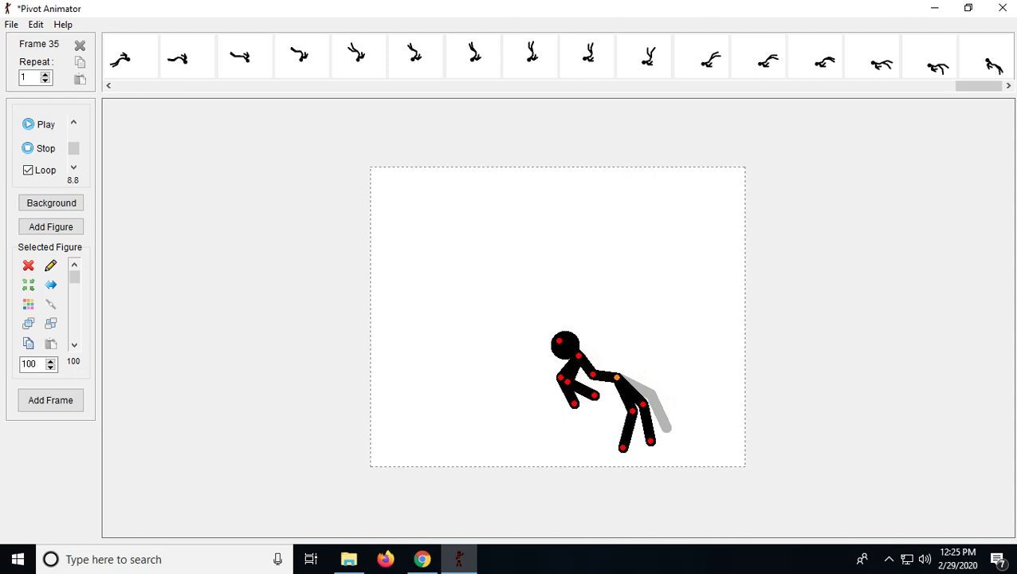
Raise the torso and head upright, then swing one arm forward, adding the poses as frames 35 to 37.
{"action": "left_click_drag", "start_coordinate": [592, 372], "coordinate": [610, 351]}
{"action": "left_click", "coordinate": [48, 400]}
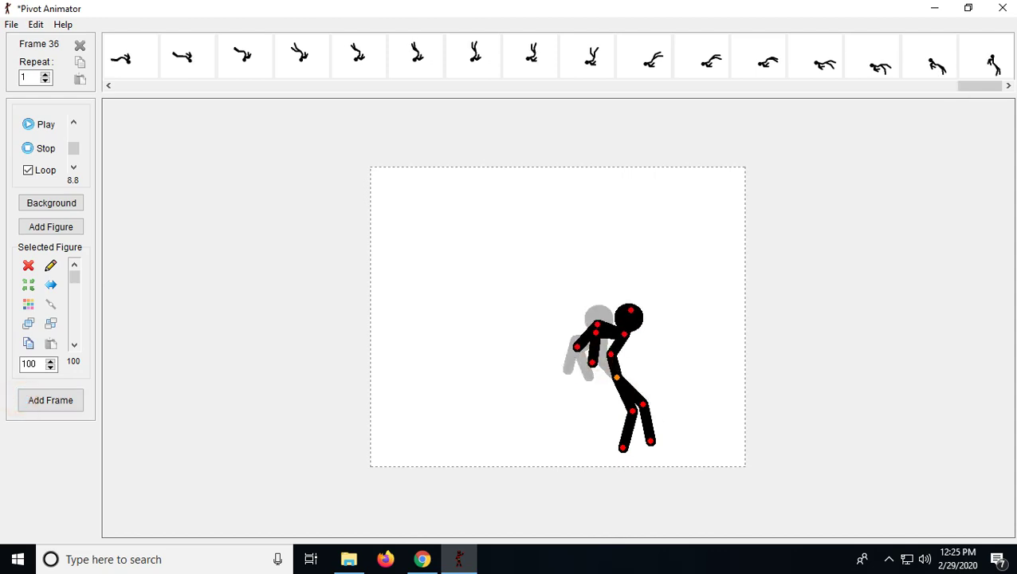
{"action": "left_click", "coordinate": [54, 403]}
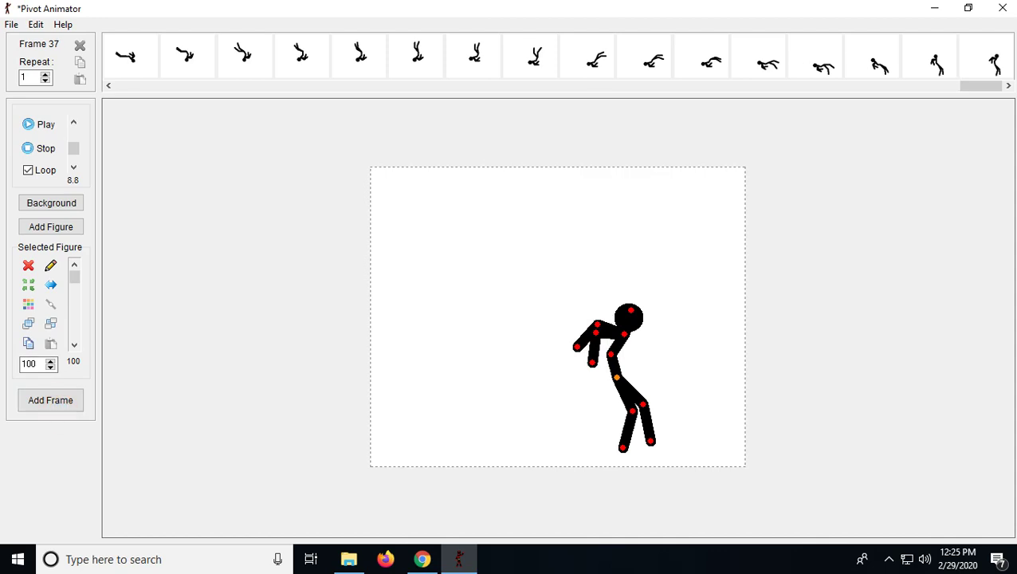
{"action": "left_click_drag", "start_coordinate": [595, 331], "coordinate": [671, 350]}
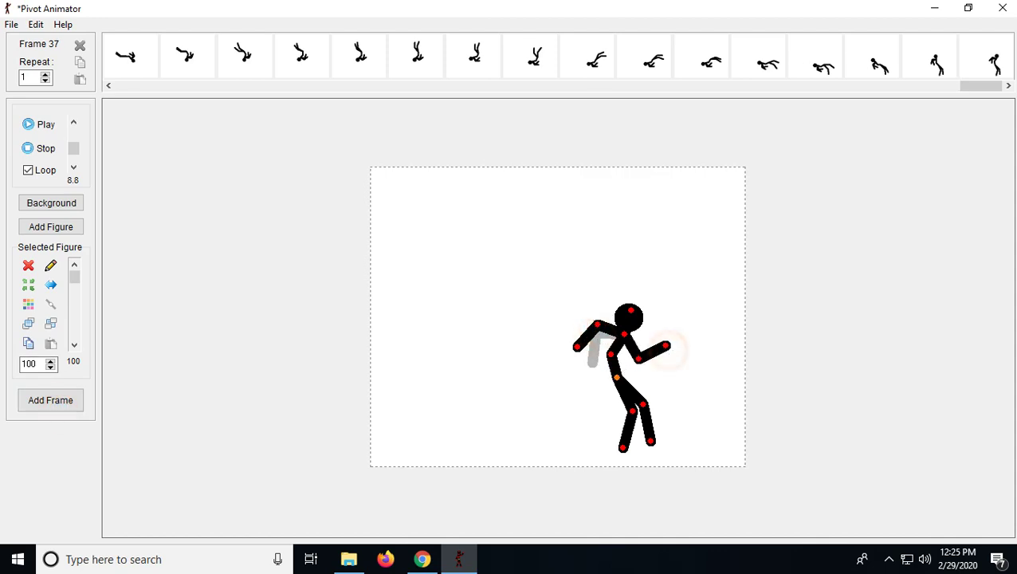
{"action": "left_click", "coordinate": [73, 402]}
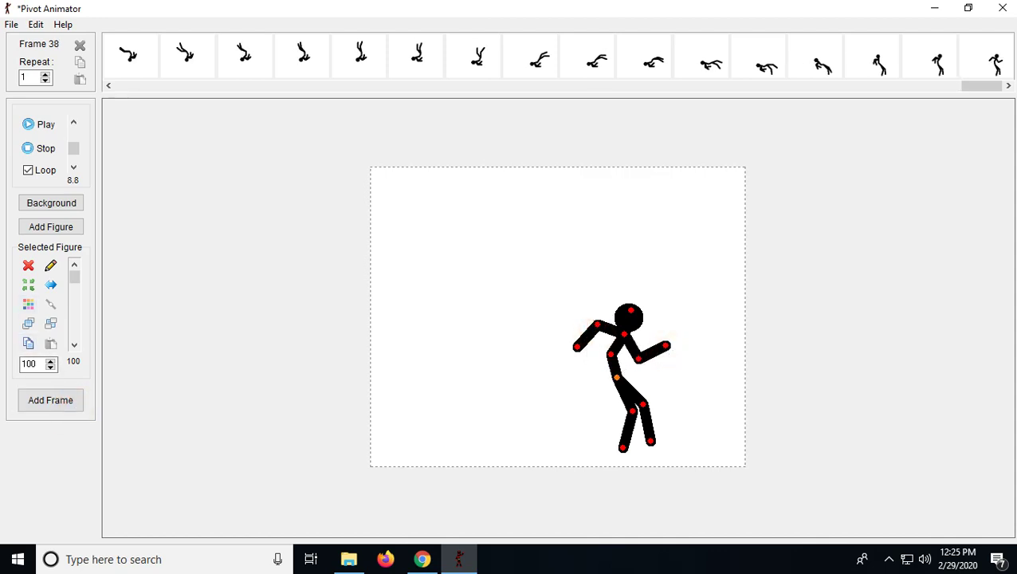
Shift the standing figure right while drawing its legs together, adding the poses as frames 38 and 39.
{"action": "left_click_drag", "start_coordinate": [616, 377], "coordinate": [636, 380]}
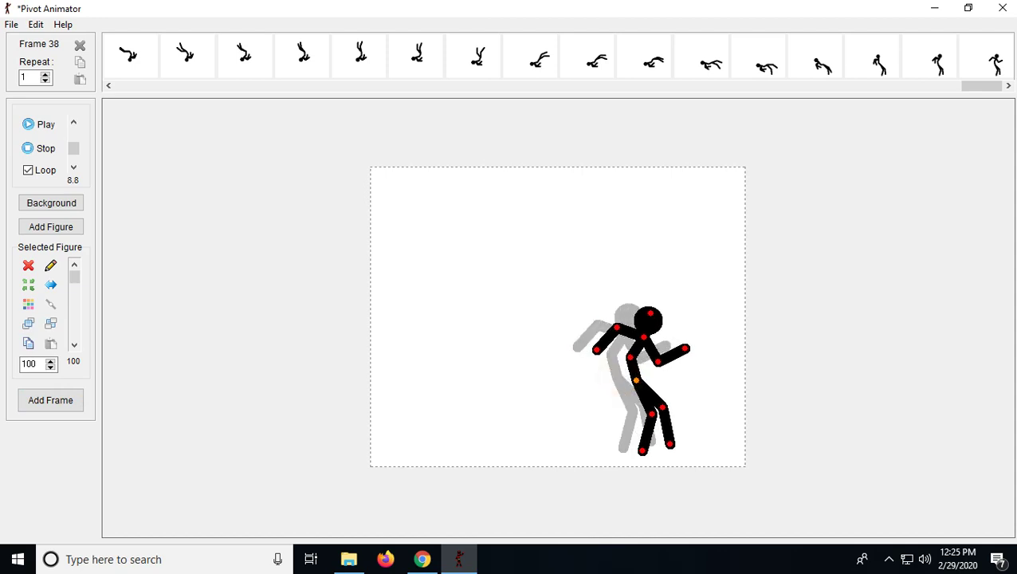
{"action": "left_click_drag", "start_coordinate": [651, 414], "coordinate": [658, 410]}
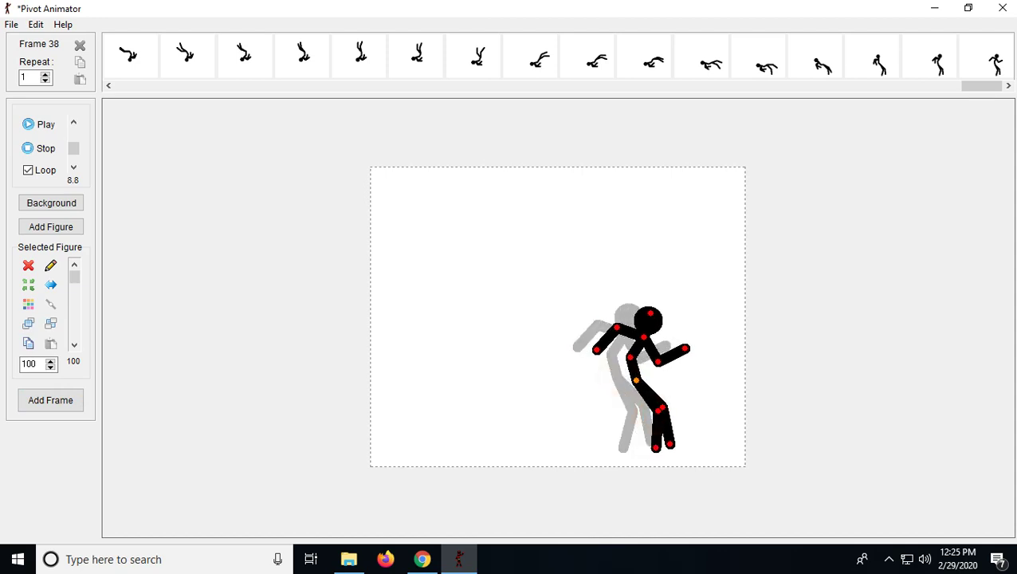
{"action": "left_click", "coordinate": [62, 400]}
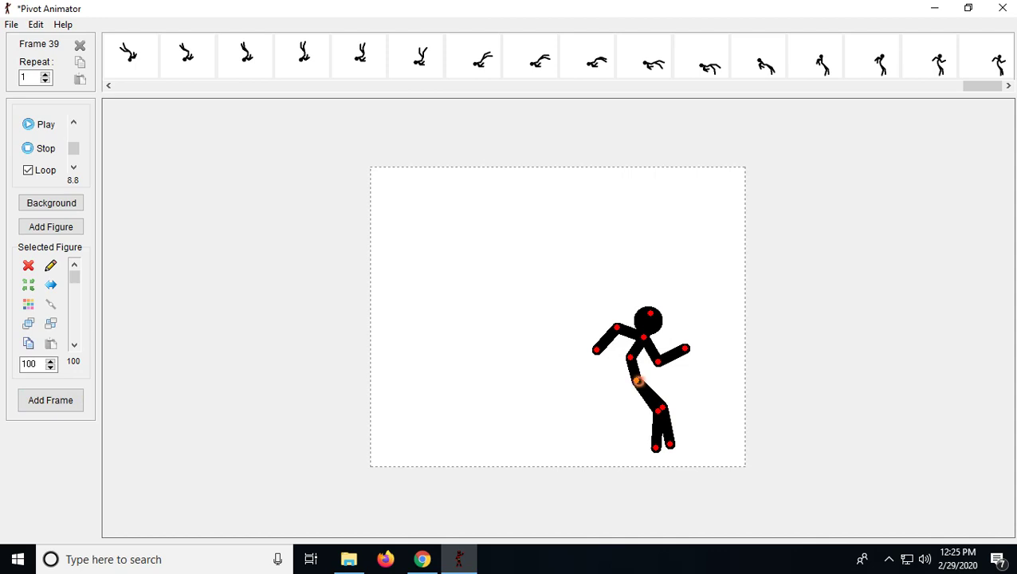
{"action": "left_click_drag", "start_coordinate": [638, 381], "coordinate": [672, 418]}
{"action": "left_click", "coordinate": [36, 403]}
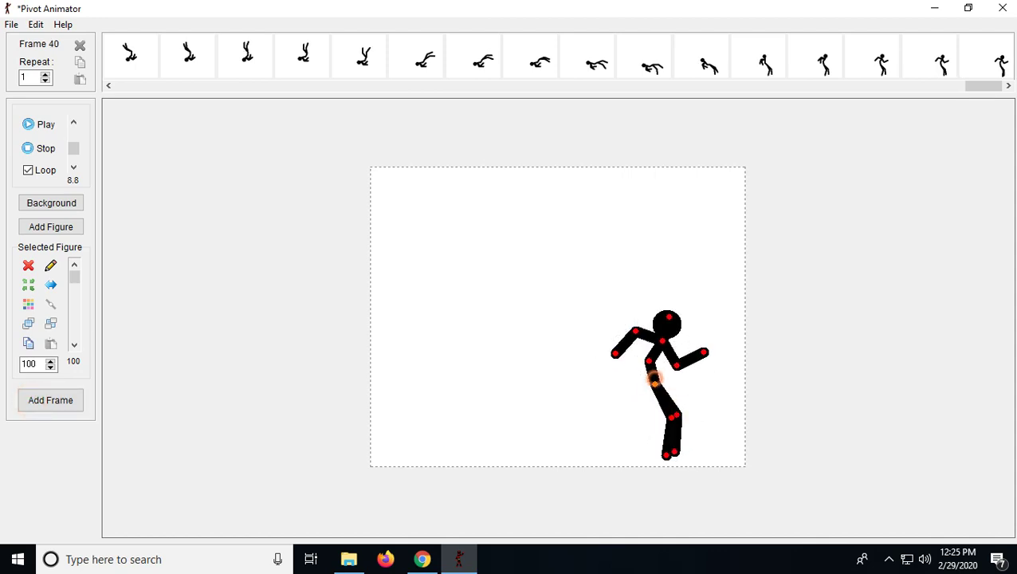
Stride the figure right and straighten its front leg forward to the canvas edge, adding the poses as frames 40 to 43.
{"action": "left_click_drag", "start_coordinate": [654, 381], "coordinate": [669, 425]}
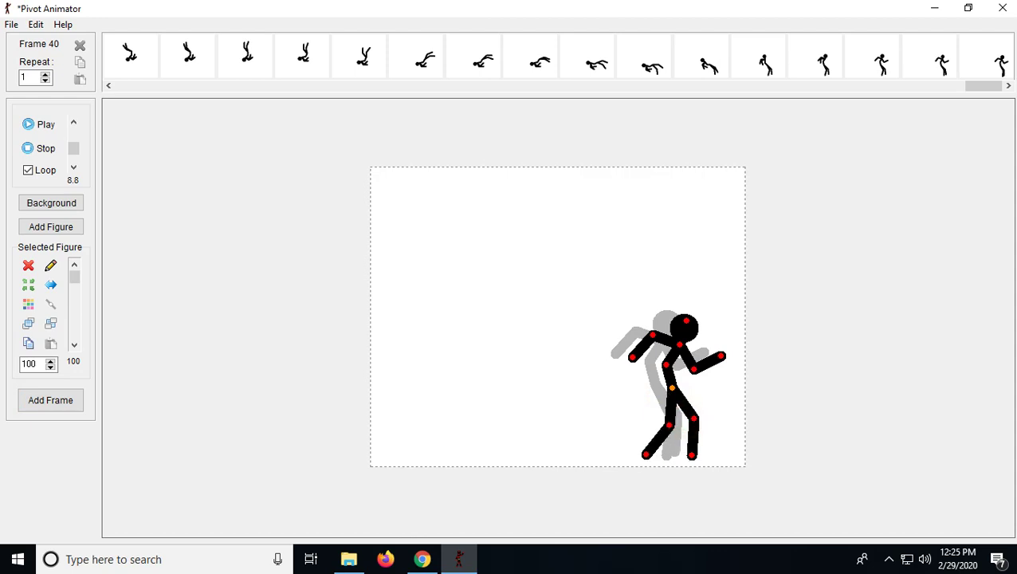
{"action": "left_click", "coordinate": [22, 402]}
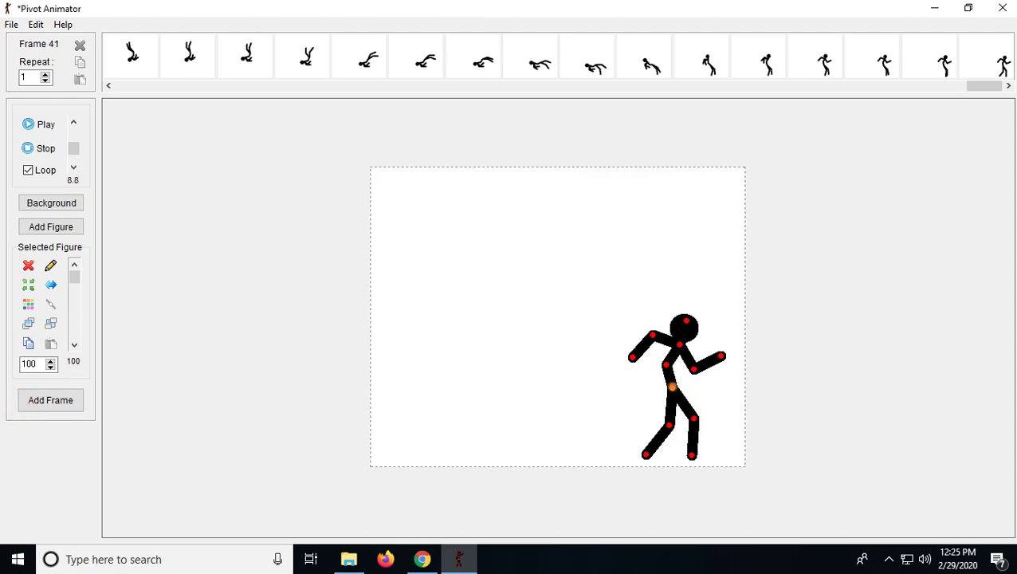
{"action": "left_click_drag", "start_coordinate": [672, 387], "coordinate": [713, 415]}
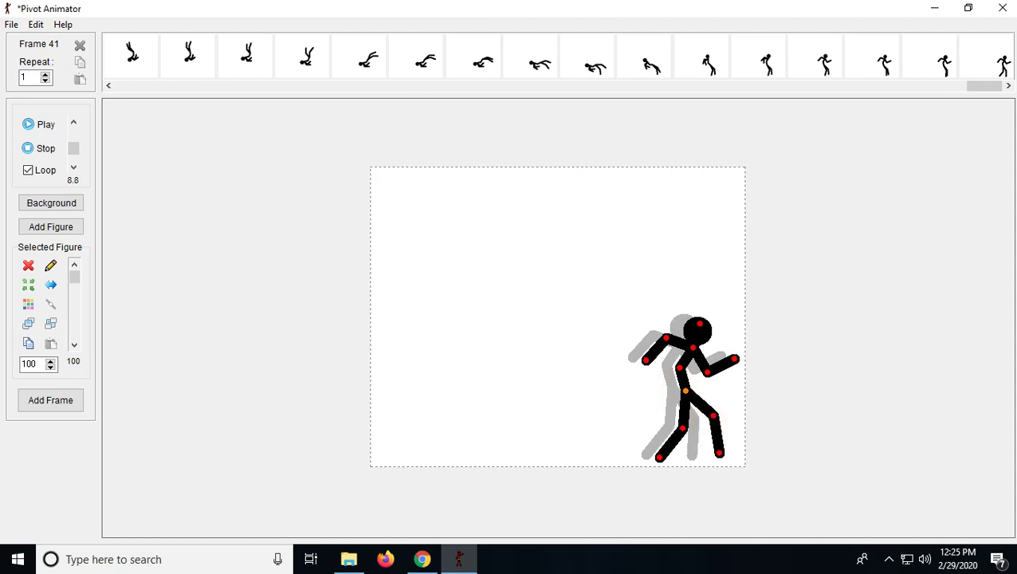
{"action": "left_click", "coordinate": [54, 403]}
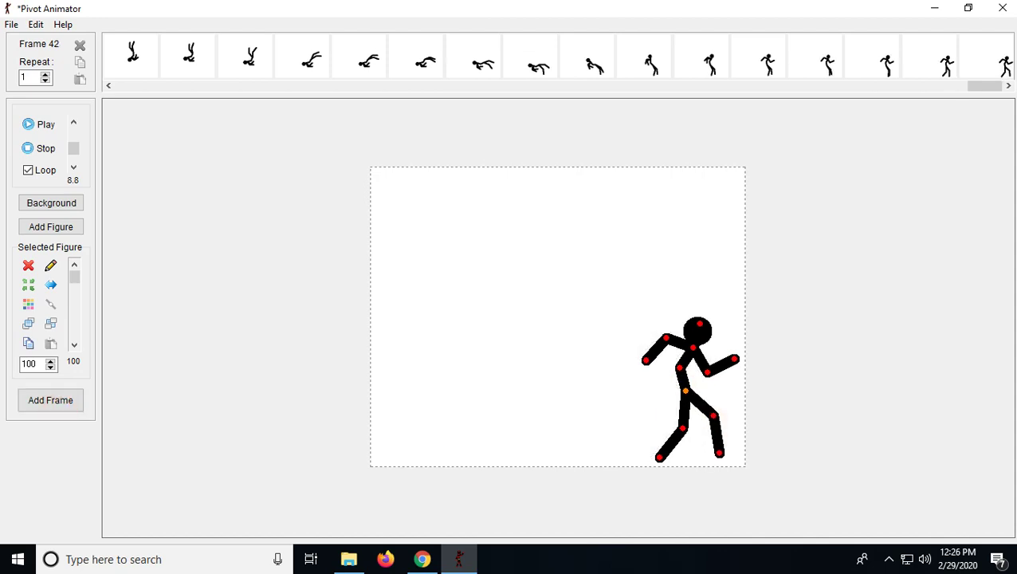
{"action": "left_click_drag", "start_coordinate": [717, 451], "coordinate": [733, 448]}
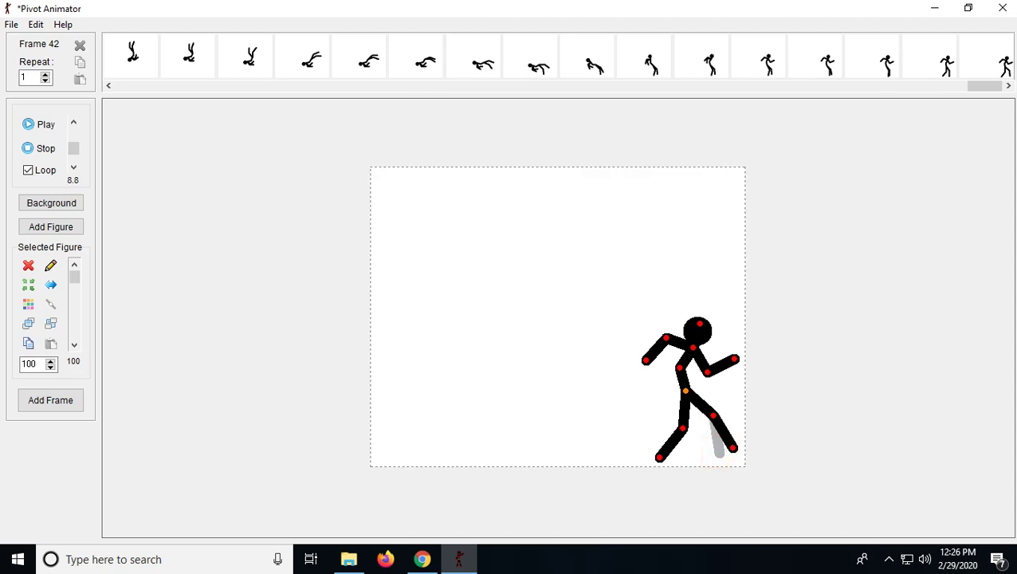
{"action": "left_click", "coordinate": [41, 395]}
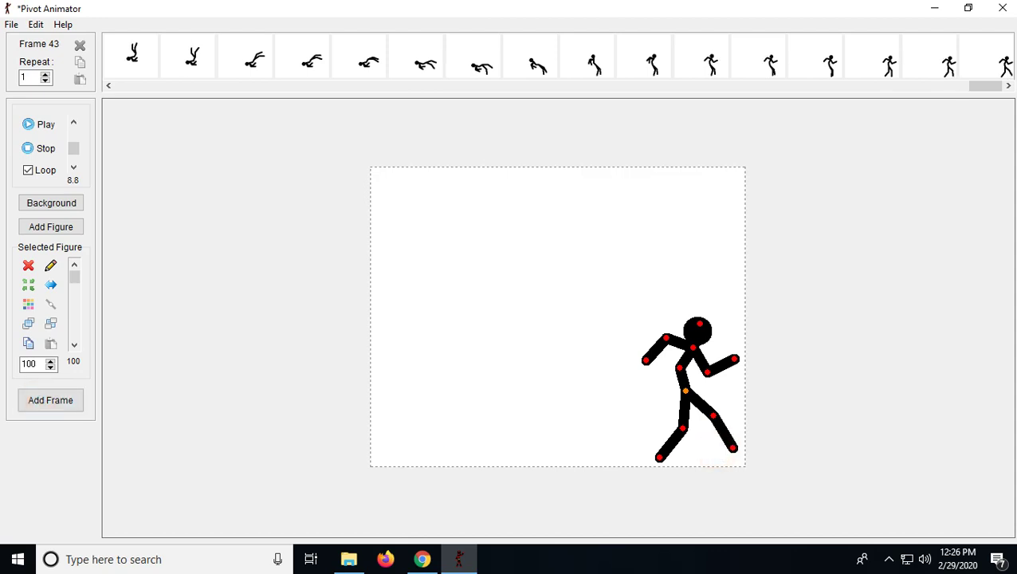
{"action": "left_click_drag", "start_coordinate": [734, 448], "coordinate": [743, 438]}
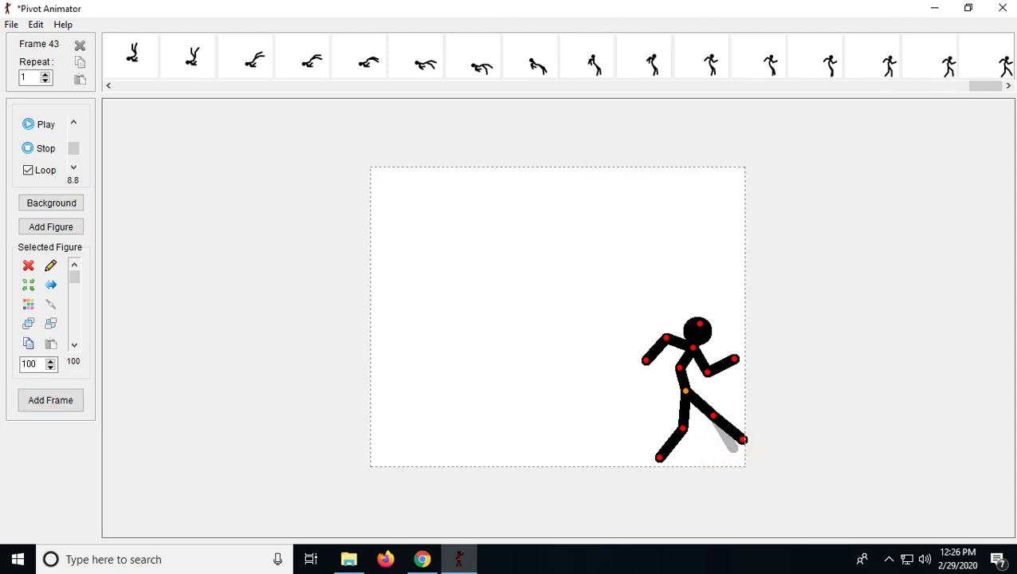
{"action": "left_click", "coordinate": [46, 397]}
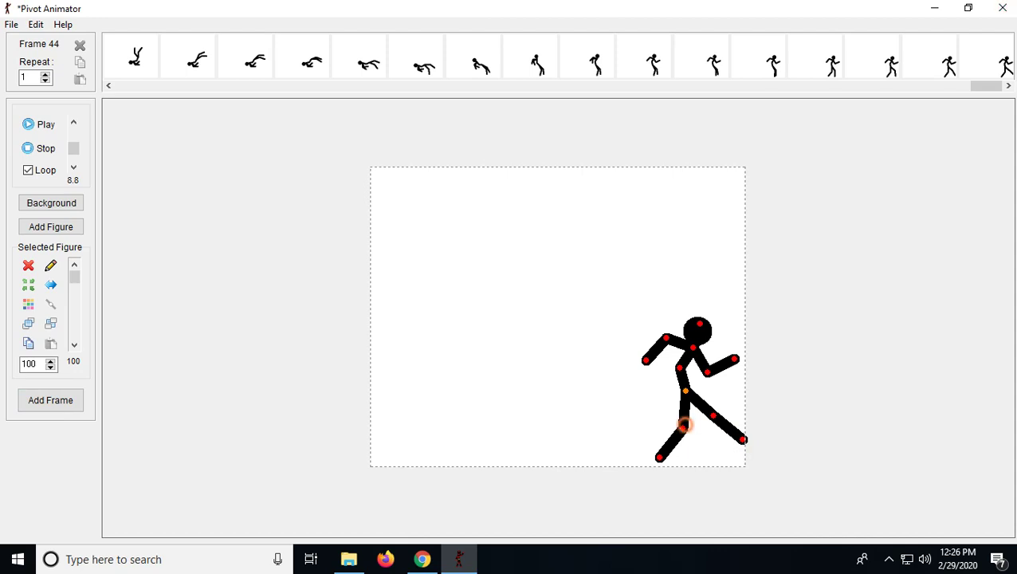
Swing the rear leg forward and up past the extended front leg, adding the poses as frames 44 to 47.
{"action": "left_click_drag", "start_coordinate": [683, 426], "coordinate": [704, 422]}
{"action": "left_click", "coordinate": [34, 407]}
{"action": "left_click", "coordinate": [50, 400]}
{"action": "left_click", "coordinate": [17, 400]}
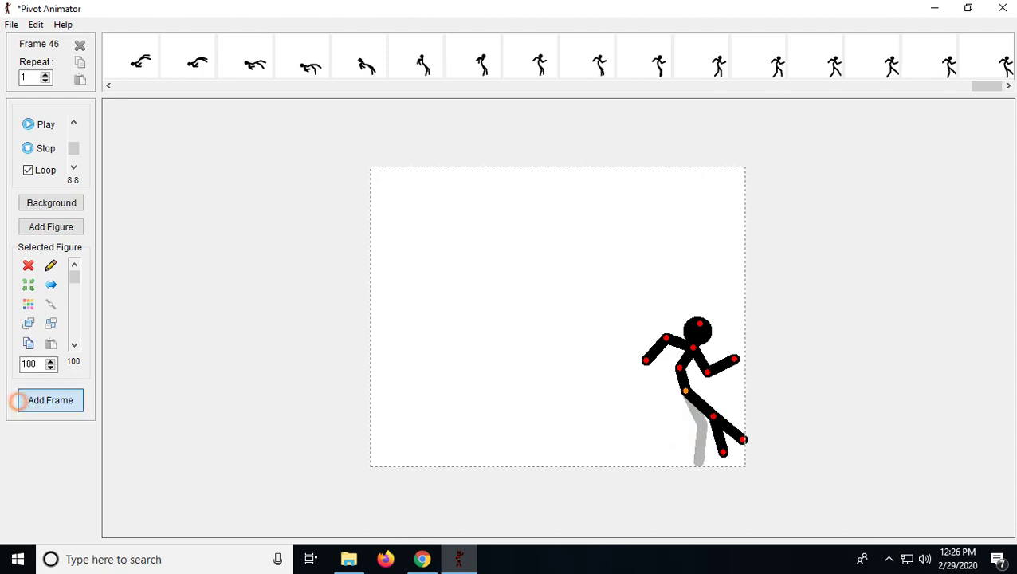
{"action": "left_click_drag", "start_coordinate": [713, 416], "coordinate": [722, 400]}
{"action": "left_click", "coordinate": [58, 400]}
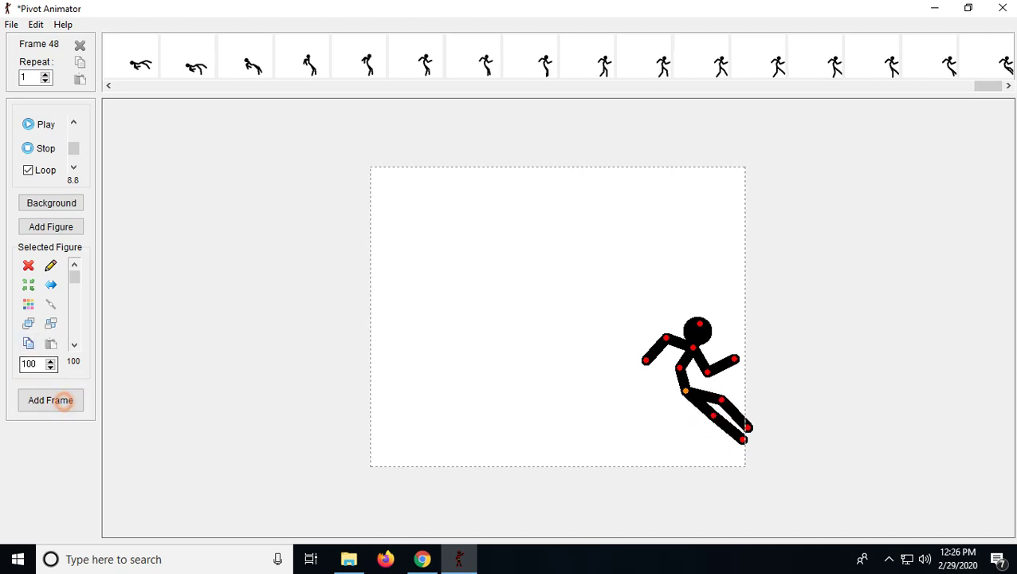
Swing the rear arm down and forward until it meets the front arm, adding the poses as frames 48 to 51.
{"action": "left_click_drag", "start_coordinate": [661, 335], "coordinate": [682, 373]}
{"action": "left_click", "coordinate": [26, 399]}
{"action": "left_click", "coordinate": [39, 399]}
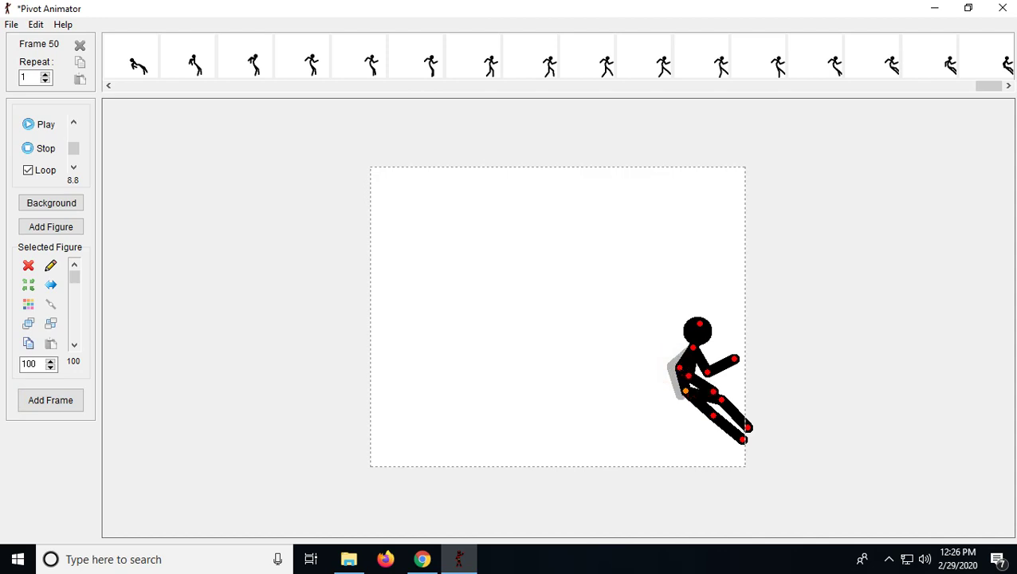
{"action": "left_click", "coordinate": [57, 403]}
{"action": "left_click_drag", "start_coordinate": [689, 375], "coordinate": [712, 368]}
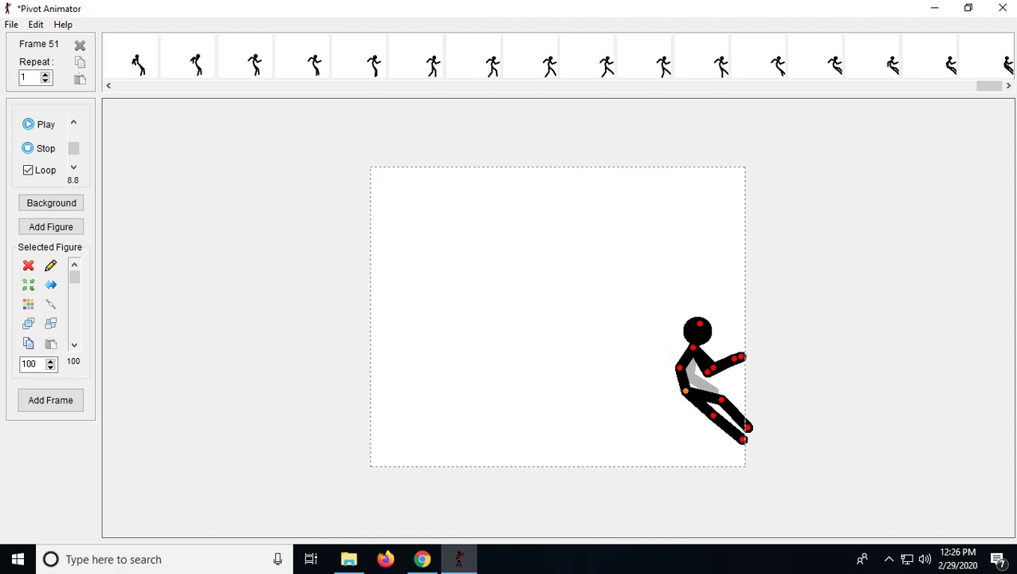
{"action": "left_click", "coordinate": [52, 394]}
Lift the figure slightly with its thighs together and add the pose as frame 52.
{"action": "left_click_drag", "start_coordinate": [685, 391], "coordinate": [721, 395]}
{"action": "left_click_drag", "start_coordinate": [723, 385], "coordinate": [723, 391]}
{"action": "left_click", "coordinate": [32, 402]}
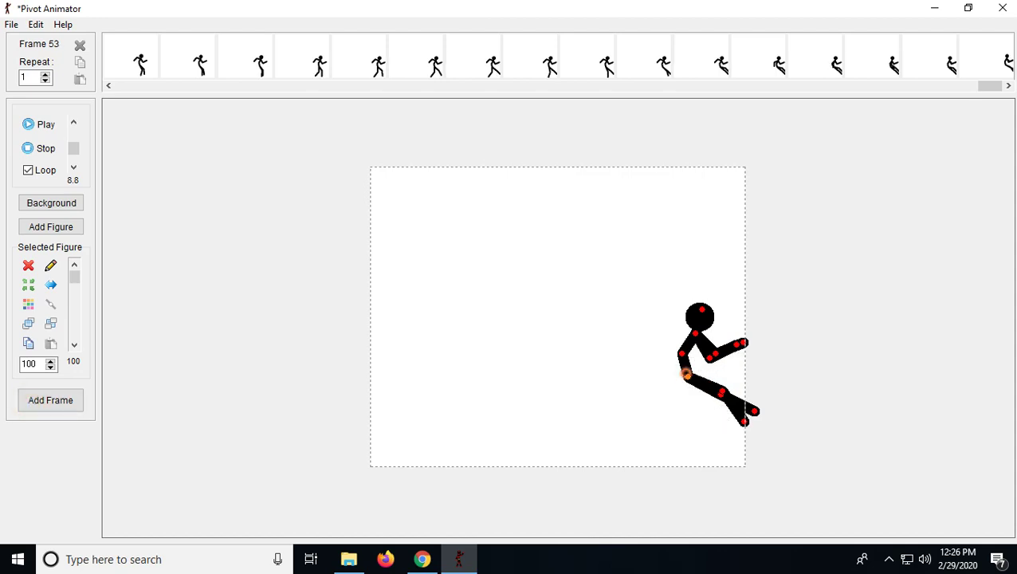
Raise the figure, draw its lower legs together and pull the rear arm behind the torso, adding the poses as frames 53 to 55.
{"action": "left_click_drag", "start_coordinate": [687, 376], "coordinate": [714, 387]}
{"action": "left_click", "coordinate": [718, 415]}
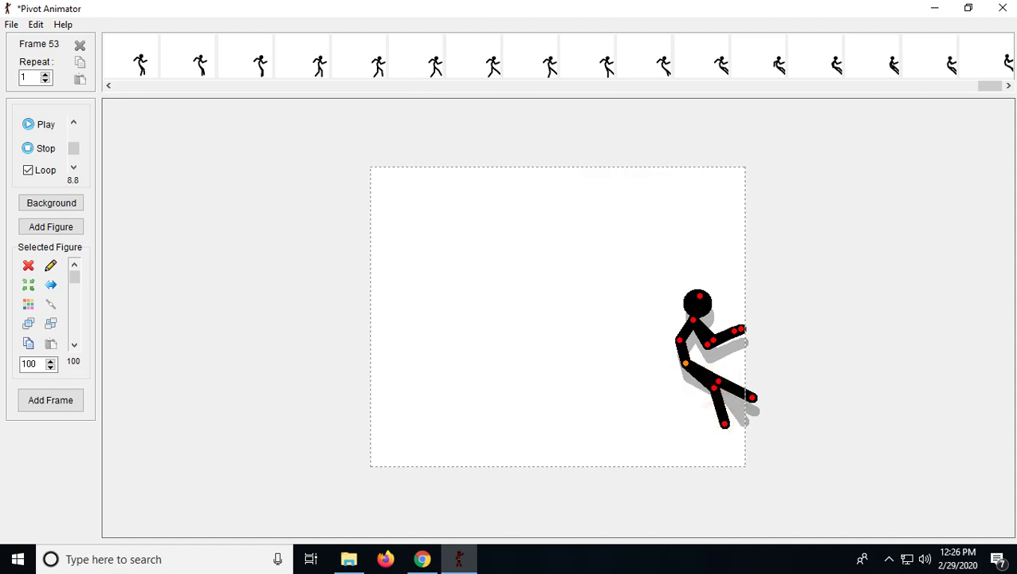
{"action": "left_click_drag", "start_coordinate": [724, 423], "coordinate": [743, 408]}
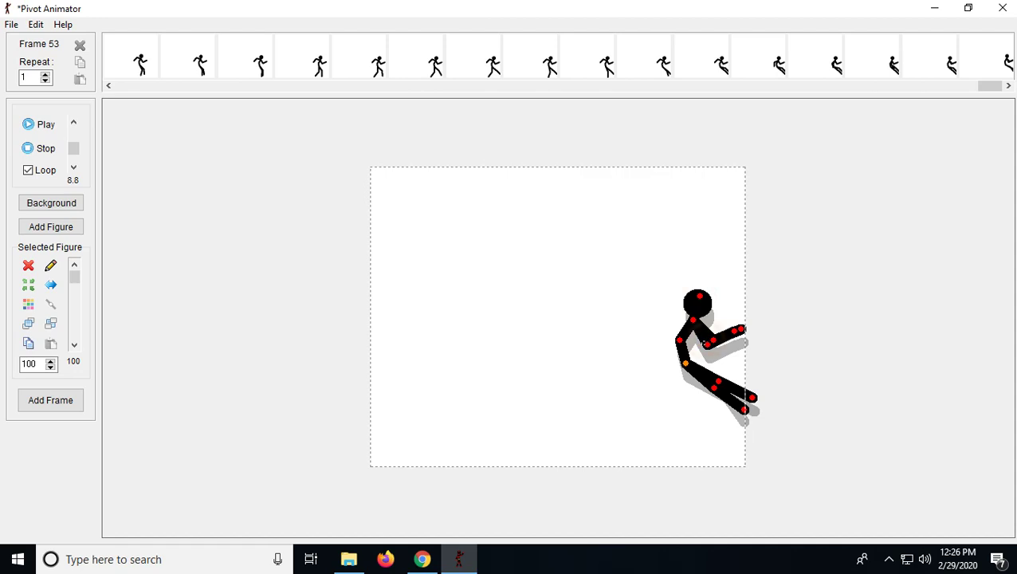
{"action": "mouse_move", "coordinate": [707, 344]}
{"action": "left_mouse_down"}
{"action": "mouse_move", "coordinate": [670, 336]}
{"action": "mouse_move", "coordinate": [703, 346]}
{"action": "mouse_move", "coordinate": [690, 350]}
{"action": "mouse_move", "coordinate": [671, 338]}
{"action": "left_mouse_up"}
{"action": "left_click", "coordinate": [43, 402]}
{"action": "left_click", "coordinate": [46, 405]}
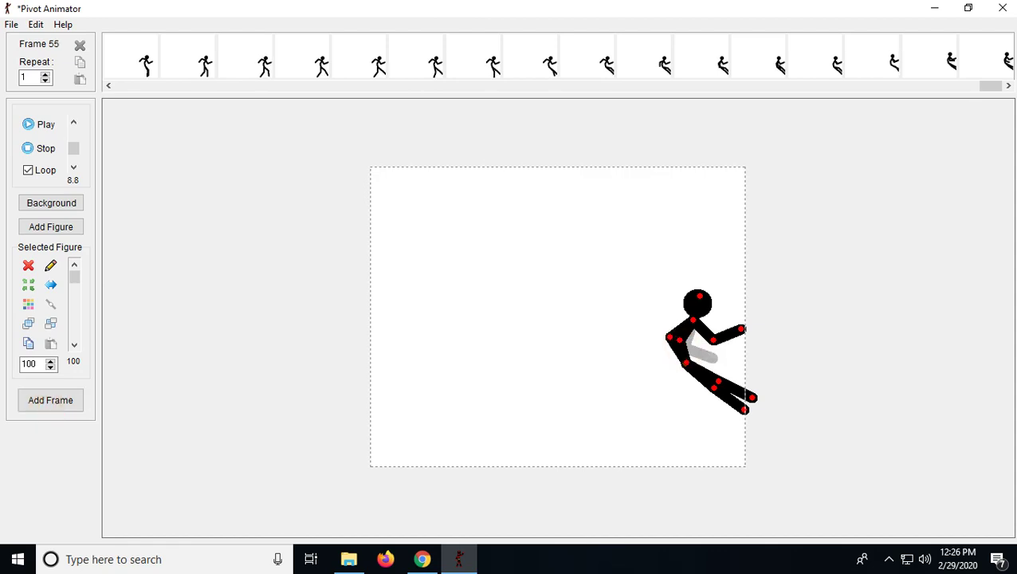
{"action": "left_click", "coordinate": [36, 400]}
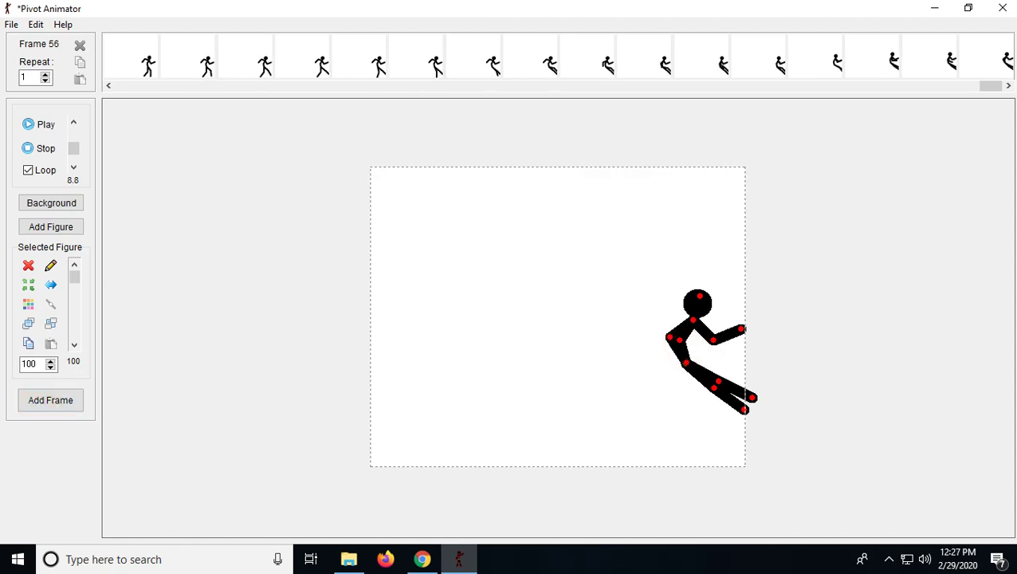
Swing the rear forearm out behind, then back beside the hip with the head tilted back, adding the poses as frames 56 and 57.
{"action": "left_click_drag", "start_coordinate": [684, 362], "coordinate": [642, 348]}
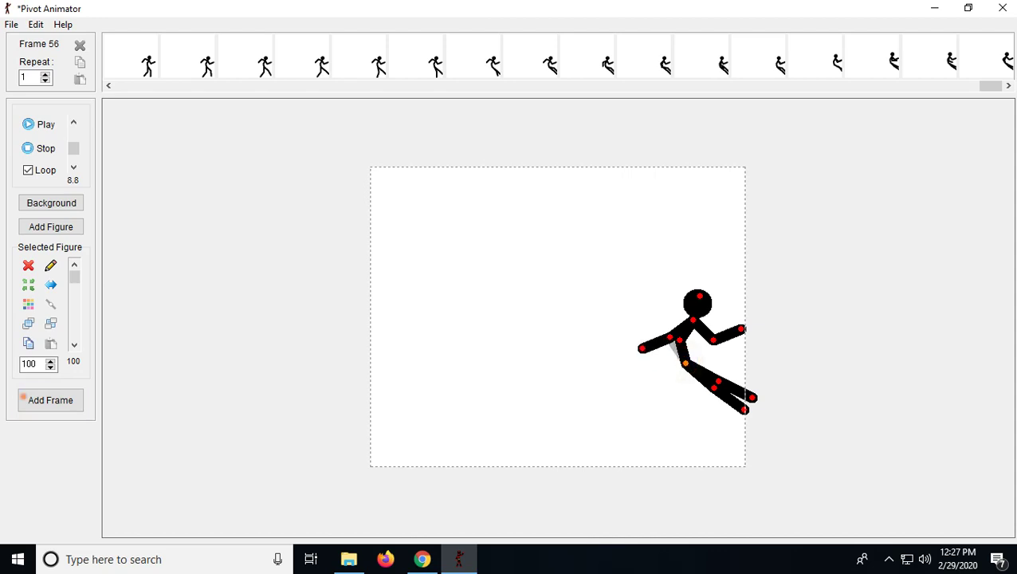
{"action": "left_click", "coordinate": [24, 398]}
{"action": "left_click_drag", "start_coordinate": [700, 296], "coordinate": [695, 295]}
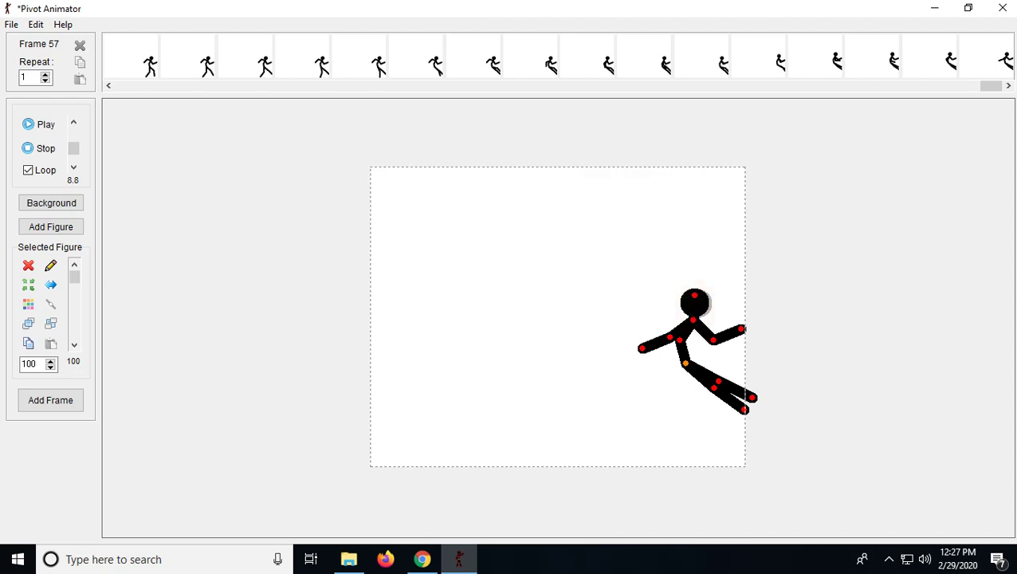
{"action": "left_click_drag", "start_coordinate": [641, 349], "coordinate": [679, 359]}
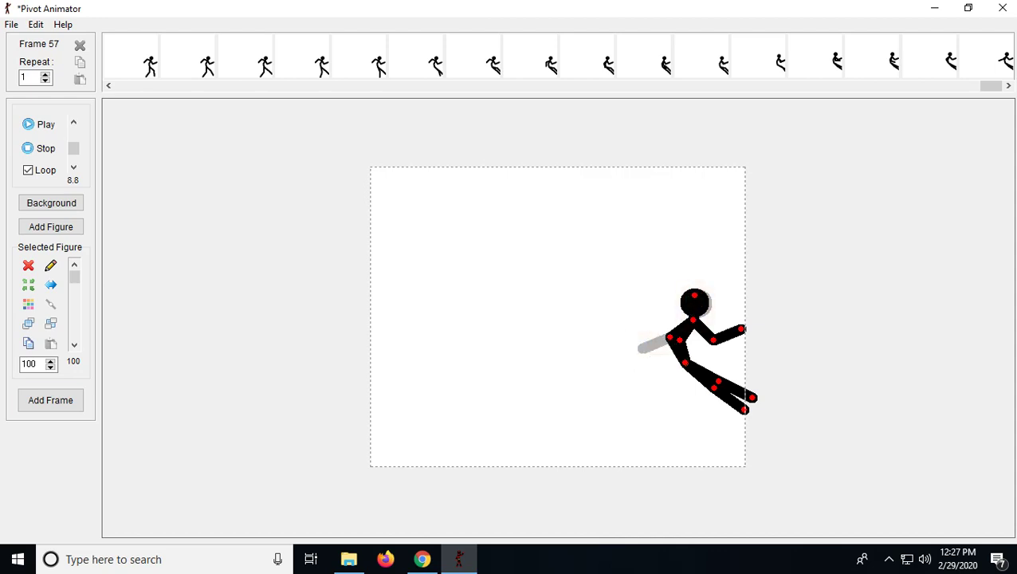
{"action": "left_click", "coordinate": [26, 401]}
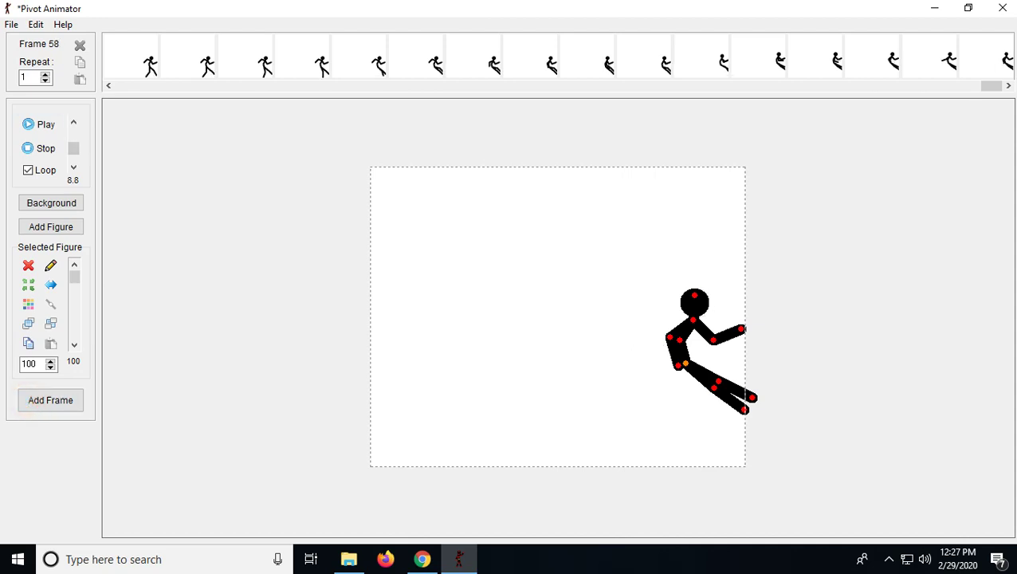
Lean the torso back and bring both arms in front of the chest, adding the poses as frames 58 and 59.
{"action": "mouse_move", "coordinate": [670, 336]}
{"action": "left_mouse_down"}
{"action": "mouse_move", "coordinate": [716, 336]}
{"action": "mouse_move", "coordinate": [701, 348]}
{"action": "mouse_move", "coordinate": [677, 319]}
{"action": "left_mouse_up"}
{"action": "left_click", "coordinate": [30, 398]}
{"action": "left_click", "coordinate": [20, 398]}
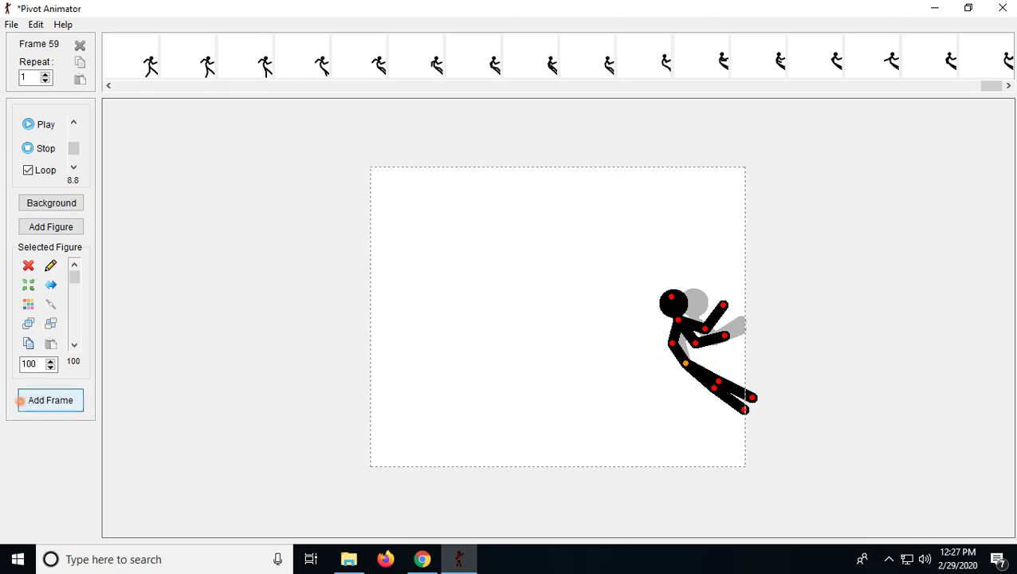
Throw the figure backward to mid-canvas until it lies horizontally in the air with arms raised, adding the poses as frames 60 to 62.
{"action": "left_click_drag", "start_coordinate": [686, 362], "coordinate": [646, 347]}
{"action": "mouse_move", "coordinate": [694, 386]}
{"action": "left_mouse_down"}
{"action": "mouse_move", "coordinate": [699, 372]}
{"action": "mouse_move", "coordinate": [604, 364]}
{"action": "mouse_move", "coordinate": [615, 356]}
{"action": "mouse_move", "coordinate": [650, 369]}
{"action": "mouse_move", "coordinate": [651, 349]}
{"action": "mouse_move", "coordinate": [690, 359]}
{"action": "mouse_move", "coordinate": [681, 387]}
{"action": "left_mouse_up"}
{"action": "left_click", "coordinate": [76, 407]}
{"action": "left_click", "coordinate": [48, 401]}
{"action": "left_click", "coordinate": [53, 403]}
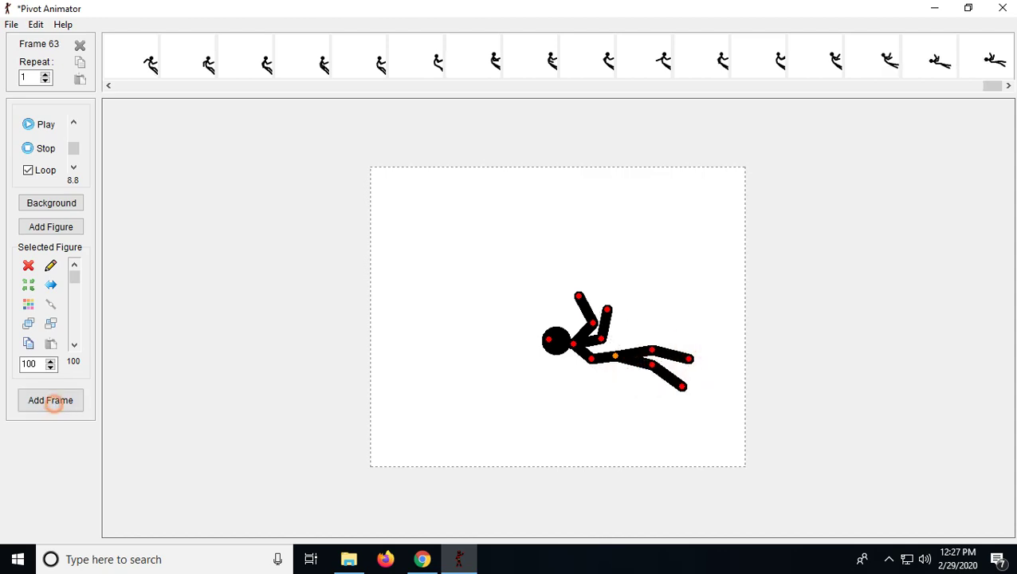
Carry the airborne figure further back, dropping its head and raising its legs behind it, adding the poses as frames 63 to 65.
{"action": "left_click_drag", "start_coordinate": [612, 355], "coordinate": [562, 327]}
{"action": "left_click", "coordinate": [24, 406]}
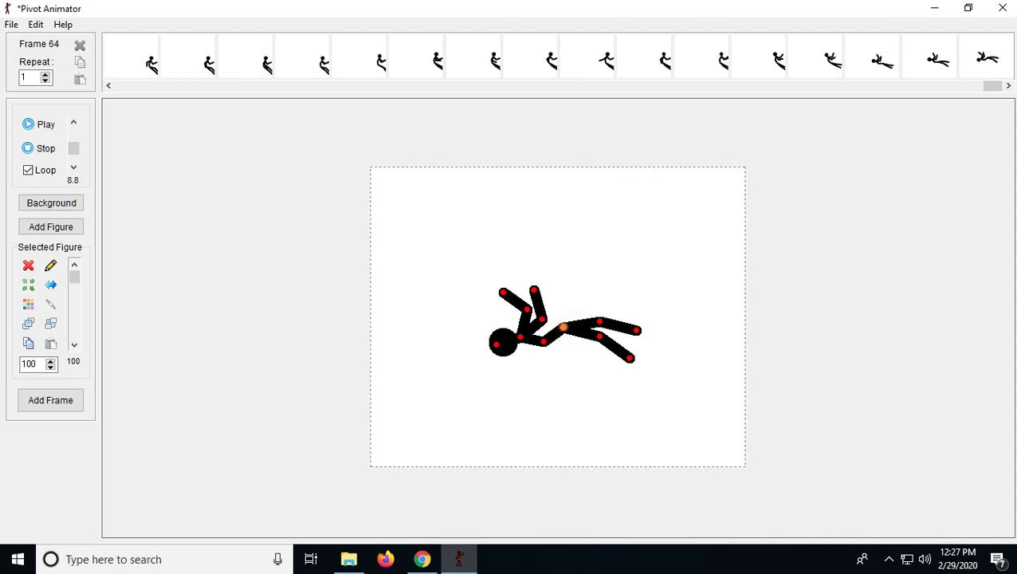
{"action": "left_click_drag", "start_coordinate": [562, 327], "coordinate": [532, 300]}
{"action": "left_click", "coordinate": [57, 406]}
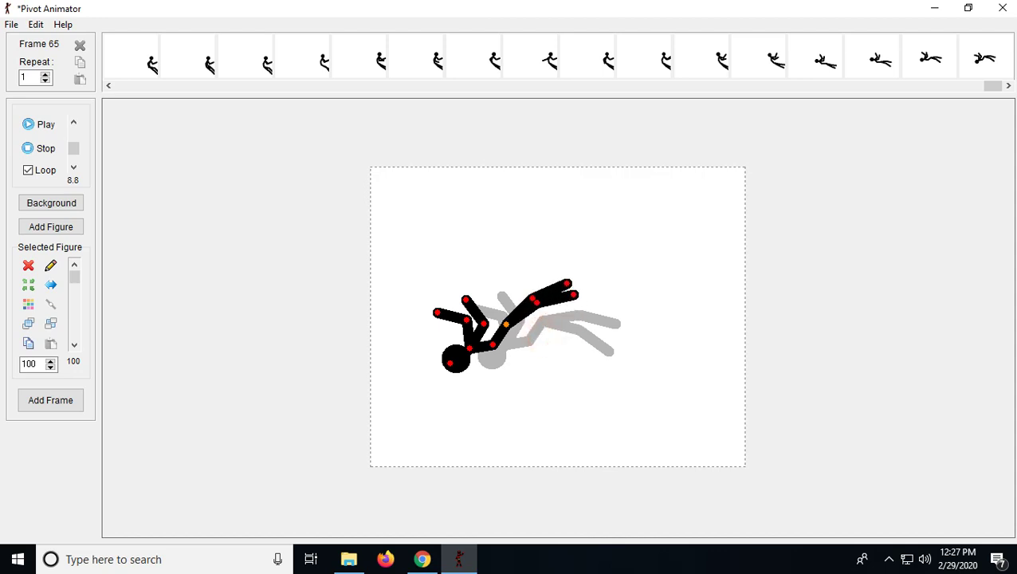
{"action": "left_click", "coordinate": [50, 400]}
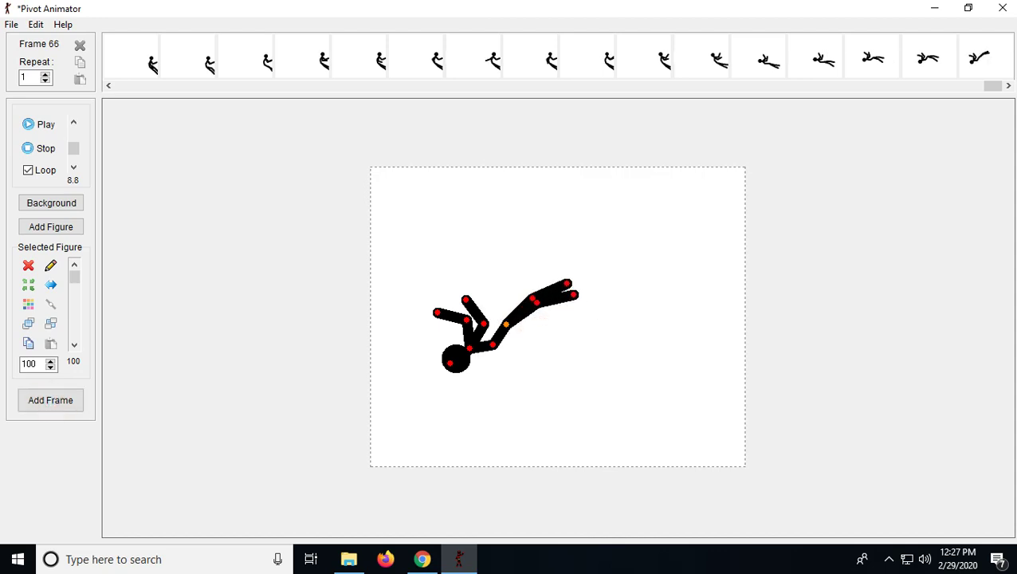
Turn the figure upside down with its legs pointing up, then split the legs apart, adding the poses as frames 66 and 67.
{"action": "left_click_drag", "start_coordinate": [506, 320], "coordinate": [475, 348]}
{"action": "left_click", "coordinate": [490, 296]}
{"action": "mouse_move", "coordinate": [490, 296]}
{"action": "left_mouse_down"}
{"action": "mouse_move", "coordinate": [474, 278]}
{"action": "mouse_move", "coordinate": [486, 291]}
{"action": "mouse_move", "coordinate": [475, 287]}
{"action": "left_mouse_up"}
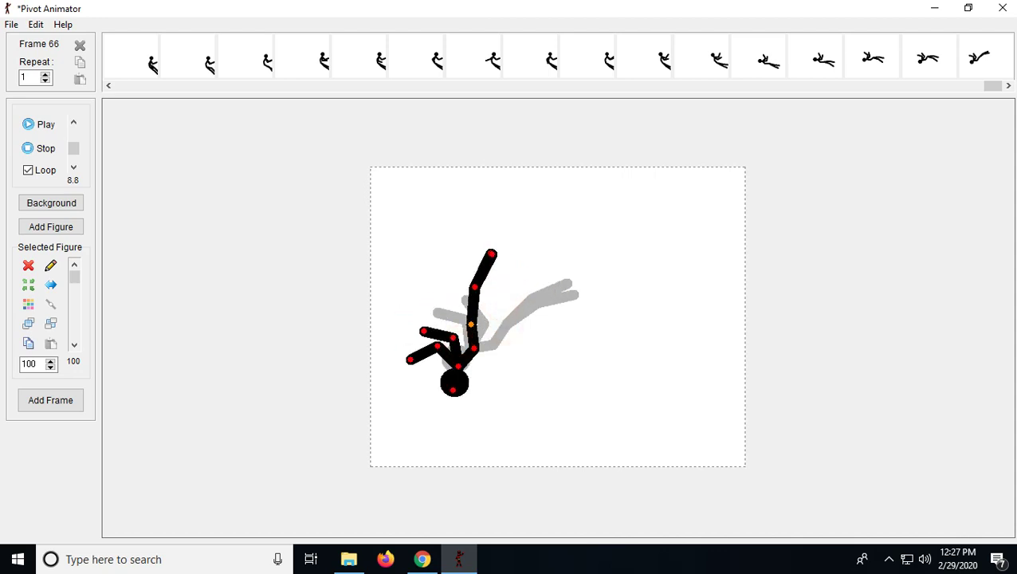
{"action": "left_click", "coordinate": [50, 400]}
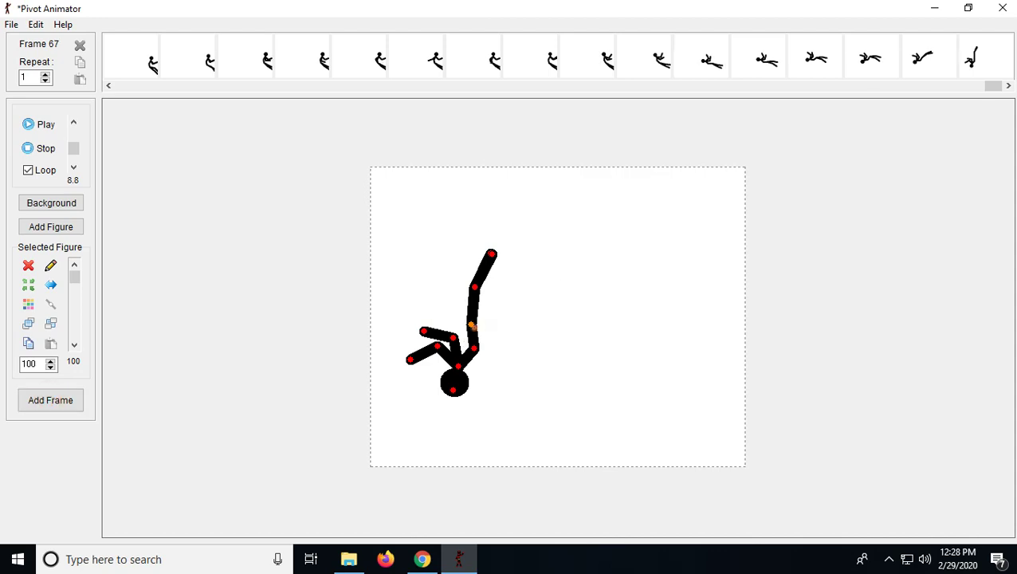
{"action": "mouse_move", "coordinate": [471, 325]}
{"action": "left_mouse_down"}
{"action": "mouse_move", "coordinate": [455, 324]}
{"action": "mouse_move", "coordinate": [475, 335]}
{"action": "left_mouse_up"}
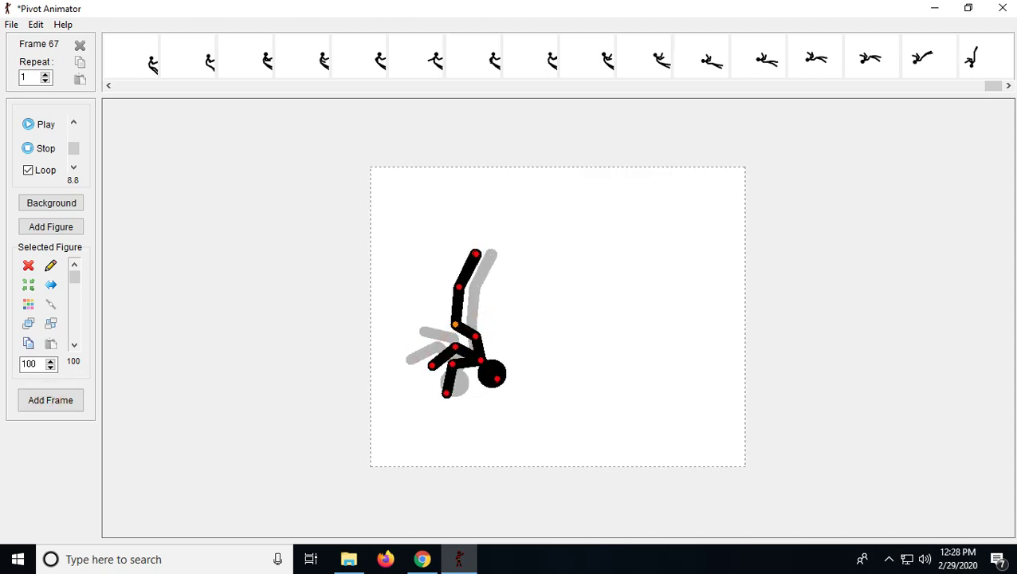
{"action": "left_click_drag", "start_coordinate": [459, 287], "coordinate": [437, 291]}
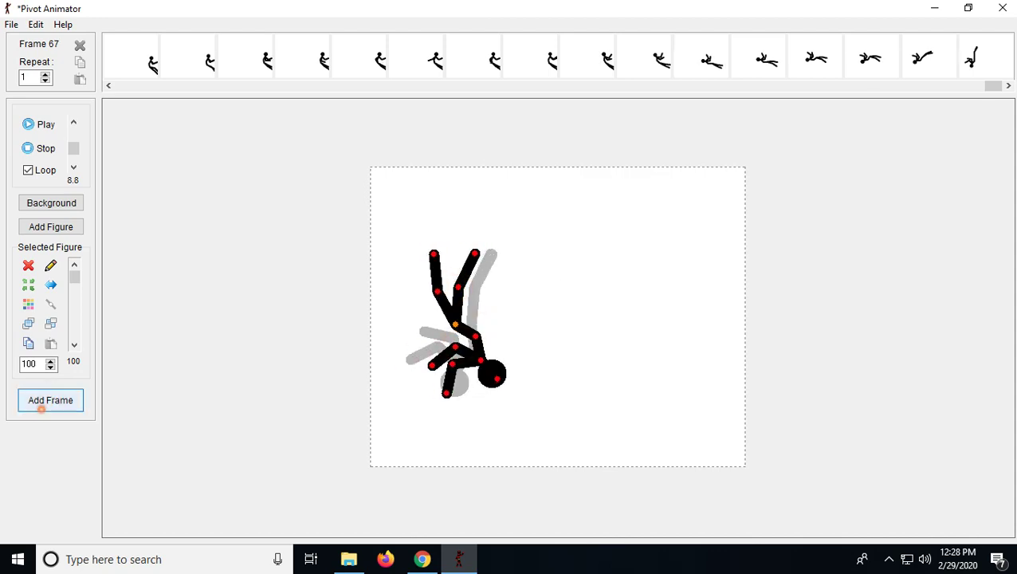
{"action": "left_click", "coordinate": [41, 402]}
Roll the figure over, swing its legs together to the left canvas edge and lift the torso, adding the poses as frames 68 to 70.
{"action": "left_click_drag", "start_coordinate": [475, 336], "coordinate": [432, 337]}
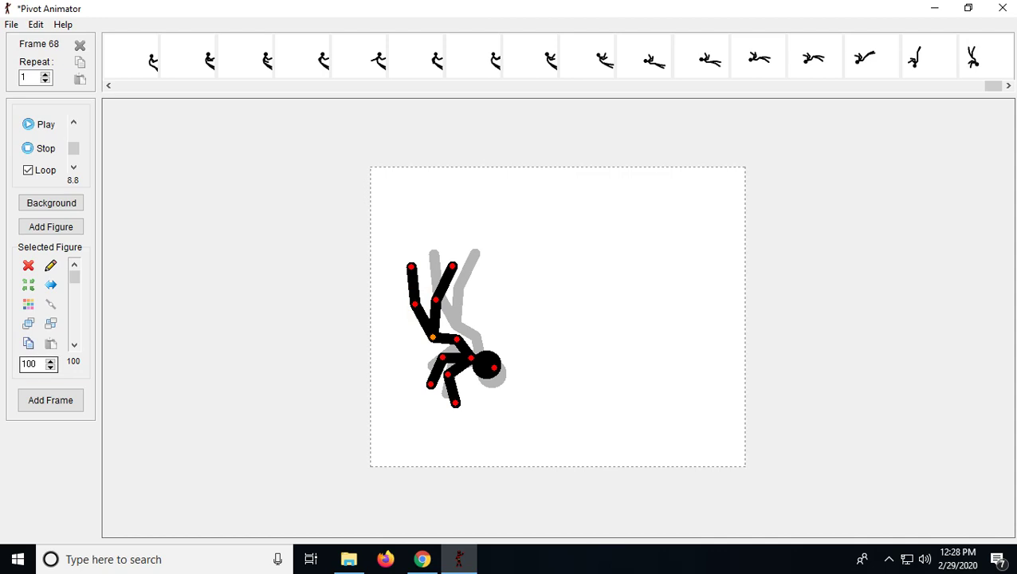
{"action": "left_click", "coordinate": [50, 400]}
{"action": "left_click_drag", "start_coordinate": [416, 304], "coordinate": [397, 325]}
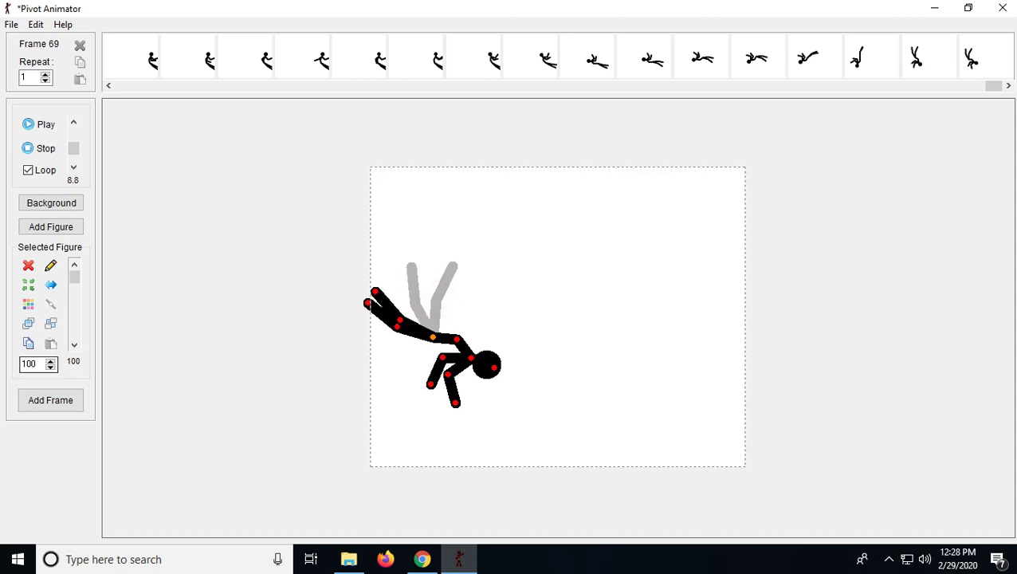
{"action": "left_click", "coordinate": [50, 400]}
{"action": "mouse_move", "coordinate": [457, 340]}
{"action": "left_mouse_down"}
{"action": "mouse_move", "coordinate": [436, 313]}
{"action": "mouse_move", "coordinate": [455, 326]}
{"action": "left_mouse_up"}
{"action": "left_click", "coordinate": [44, 405]}
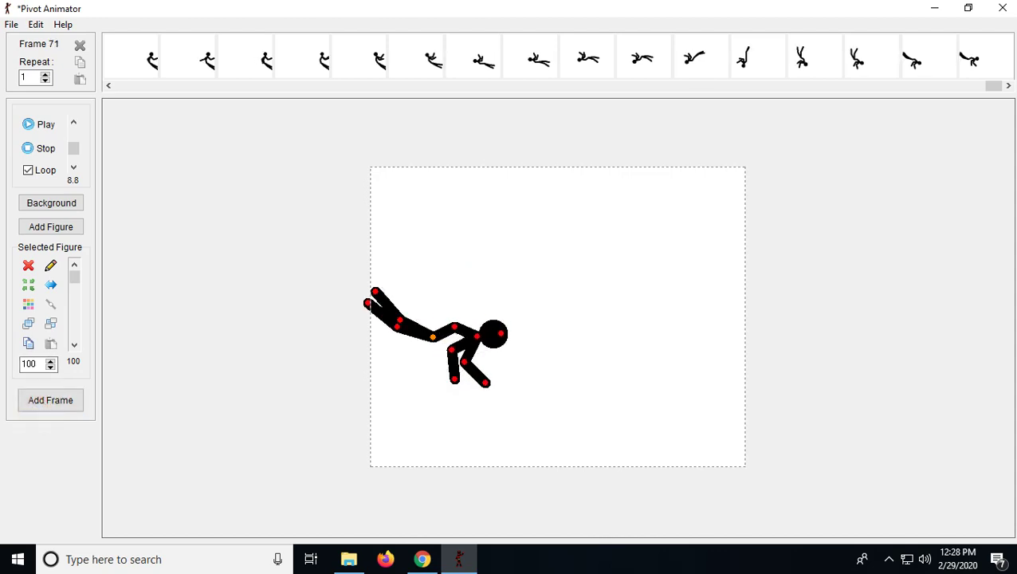
Rotate the torso upright in mid-air, then swing one arm behind the head, adding the poses as frames 71 to 73.
{"action": "left_click_drag", "start_coordinate": [477, 337], "coordinate": [396, 290]}
{"action": "left_click", "coordinate": [33, 398]}
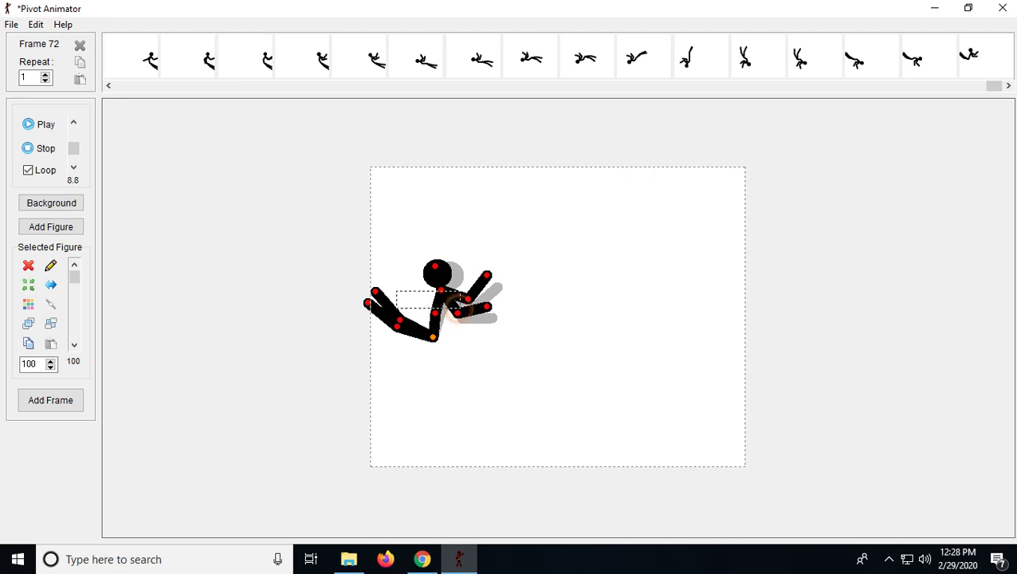
{"action": "left_click", "coordinate": [50, 398]}
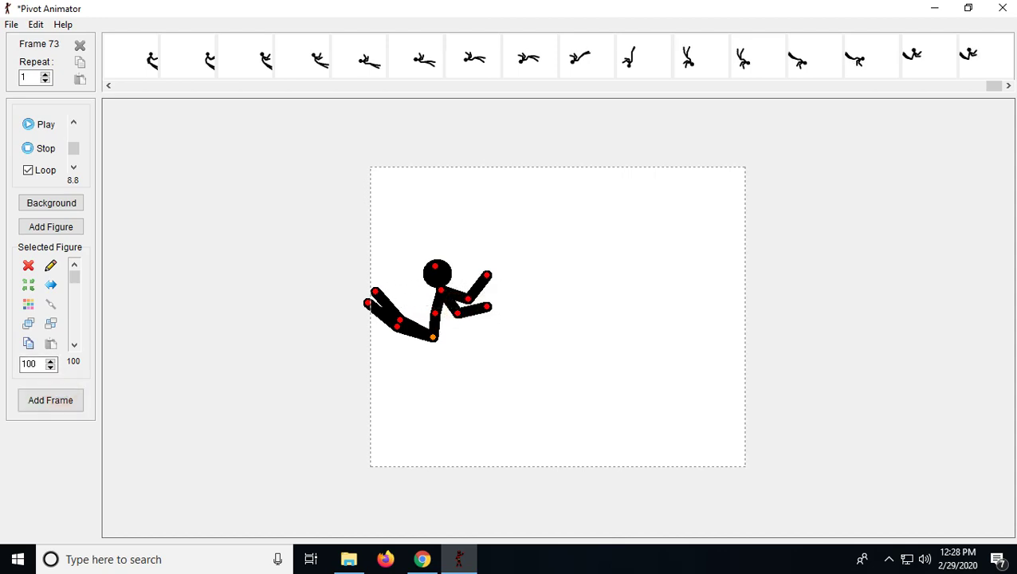
{"action": "left_click_drag", "start_coordinate": [457, 312], "coordinate": [445, 268]}
{"action": "left_click", "coordinate": [47, 399]}
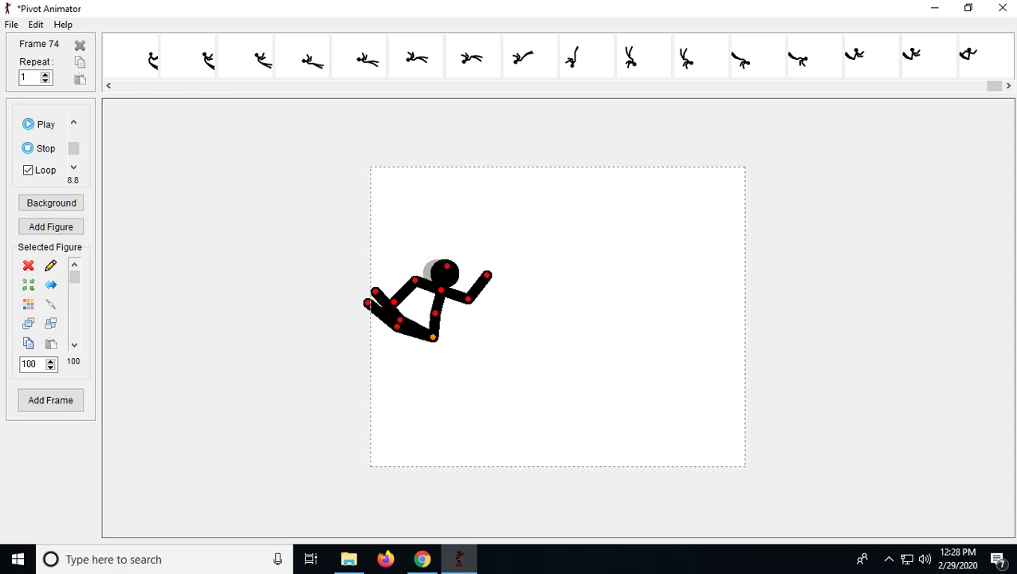
Pitch the torso forward into a dive and lower one leg away from the other, adding the poses as frames 74 to 76.
{"action": "left_click_drag", "start_coordinate": [435, 314], "coordinate": [424, 360]}
{"action": "left_click", "coordinate": [29, 398]}
{"action": "left_click", "coordinate": [60, 403]}
{"action": "left_click", "coordinate": [76, 403]}
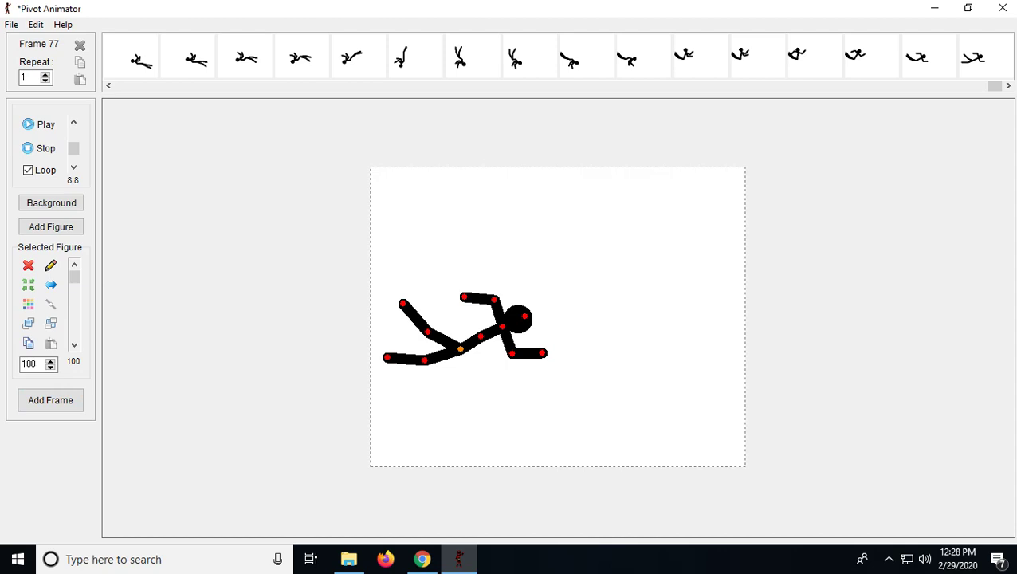
Drop the figure to the ground, bring both legs beneath it and straighten the torso, adding the poses as frames 77 to 80.
{"action": "left_click_drag", "start_coordinate": [460, 346], "coordinate": [464, 412]}
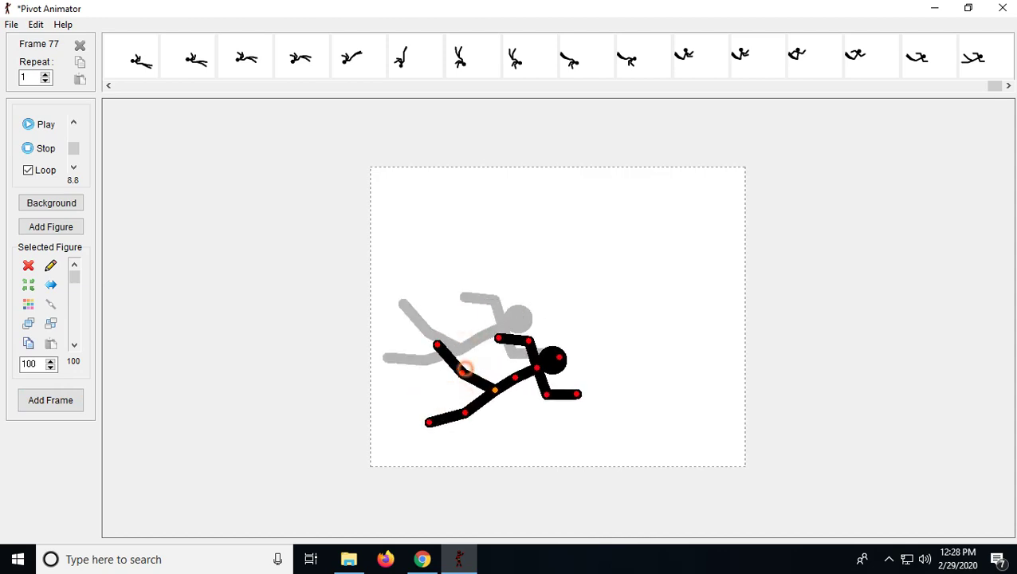
{"action": "left_click", "coordinate": [67, 407]}
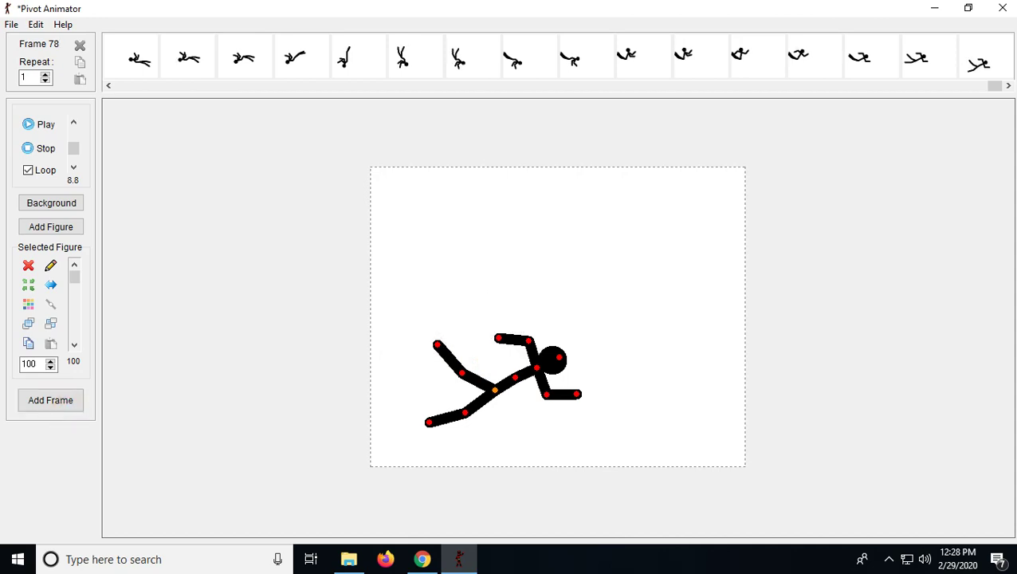
{"action": "left_click_drag", "start_coordinate": [495, 389], "coordinate": [524, 437]}
{"action": "left_click", "coordinate": [46, 394]}
{"action": "left_click_drag", "start_coordinate": [471, 407], "coordinate": [500, 437]}
{"action": "left_click", "coordinate": [48, 398]}
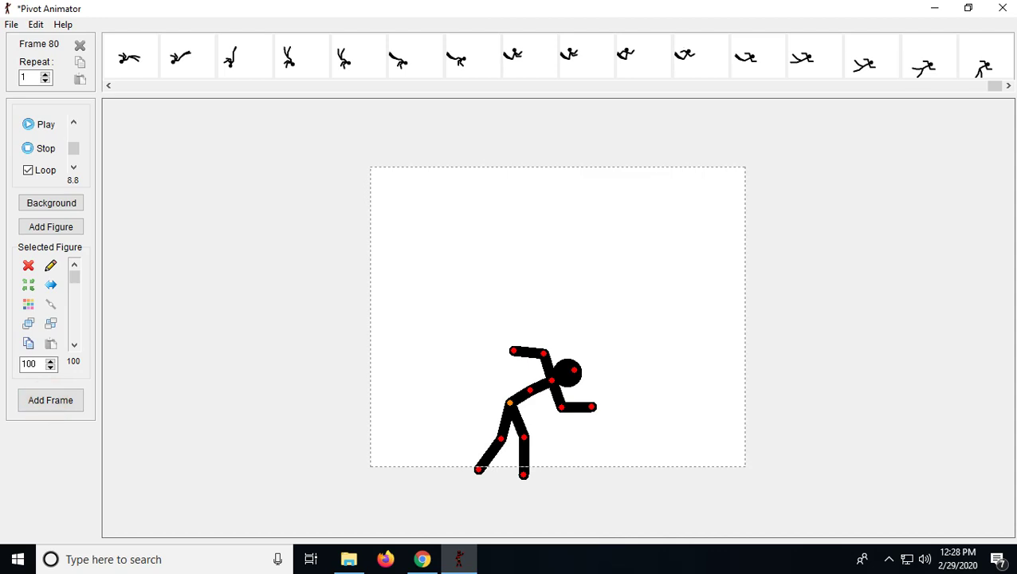
{"action": "left_click_drag", "start_coordinate": [553, 380], "coordinate": [530, 361]}
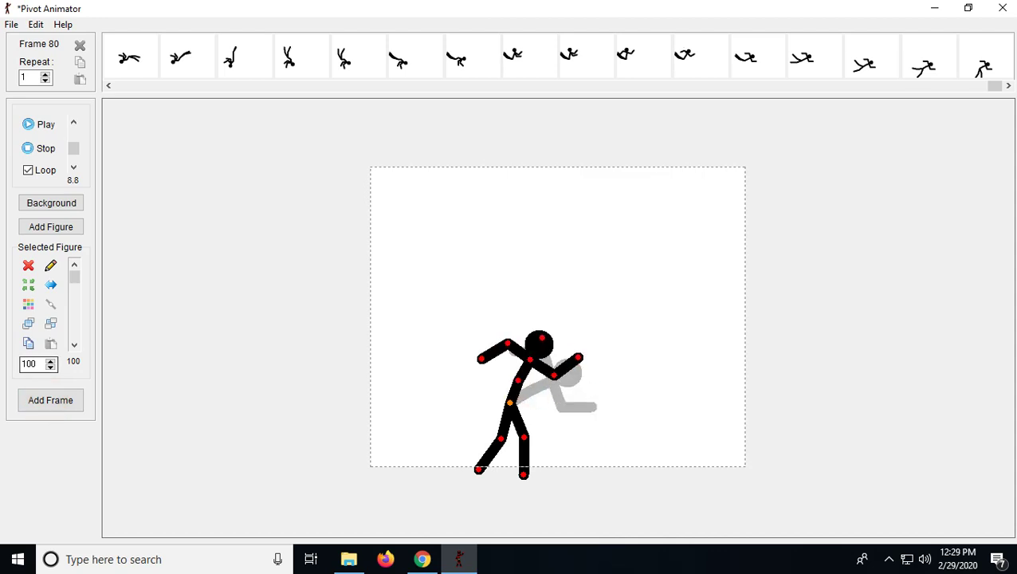
{"action": "left_click", "coordinate": [67, 408]}
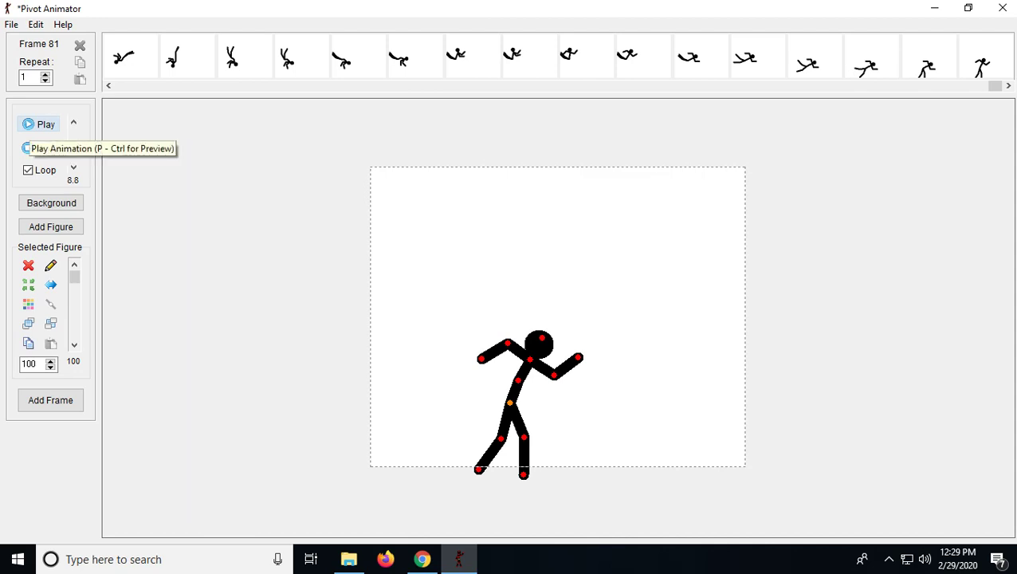
Play the animation to review the full motion, including the backward flip and landing, and stop playback.
{"action": "left_click", "coordinate": [35, 128]}
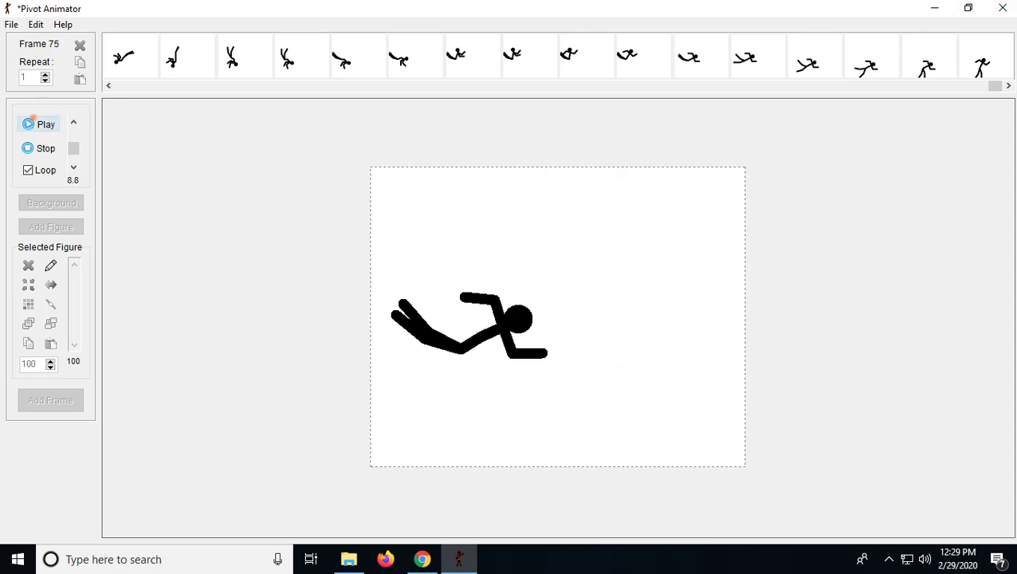
{"action": "left_click", "coordinate": [44, 147]}
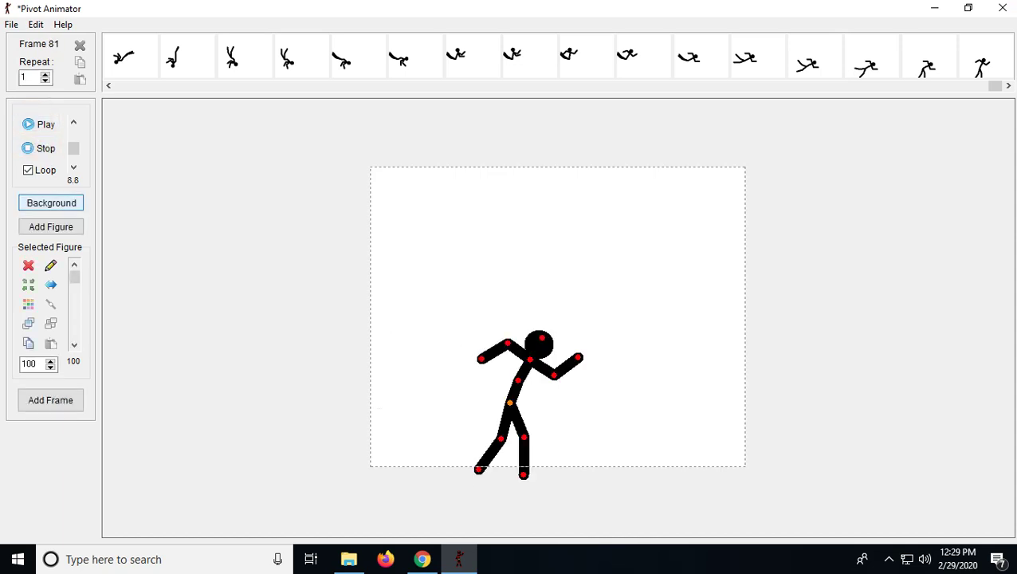
Add a second stick figure to frame 80, stand it just right of the first and pose its leg and lowered arms.
{"action": "left_click", "coordinate": [985, 63]}
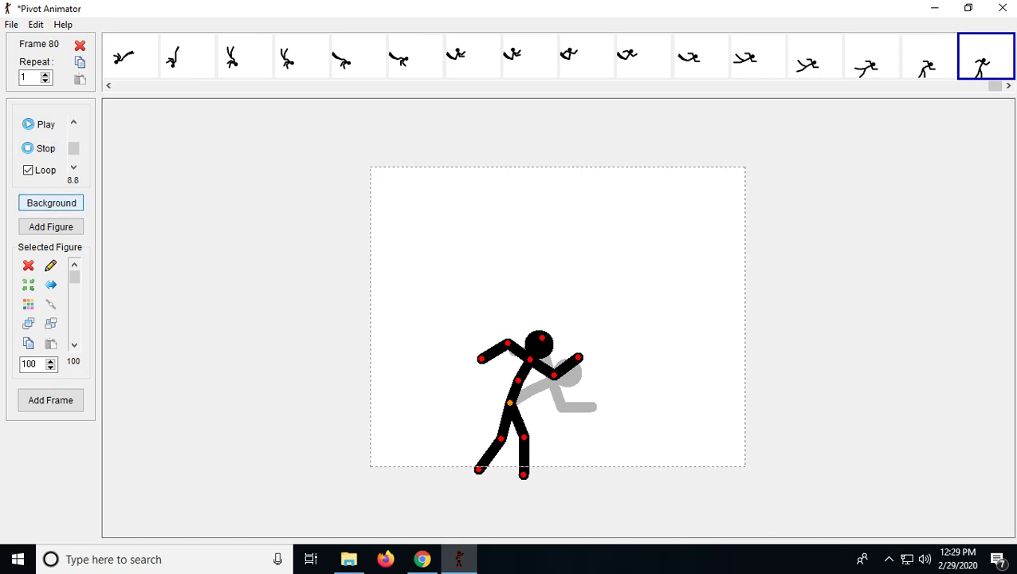
{"action": "left_click", "coordinate": [64, 227]}
{"action": "left_click_drag", "start_coordinate": [562, 317], "coordinate": [586, 348]}
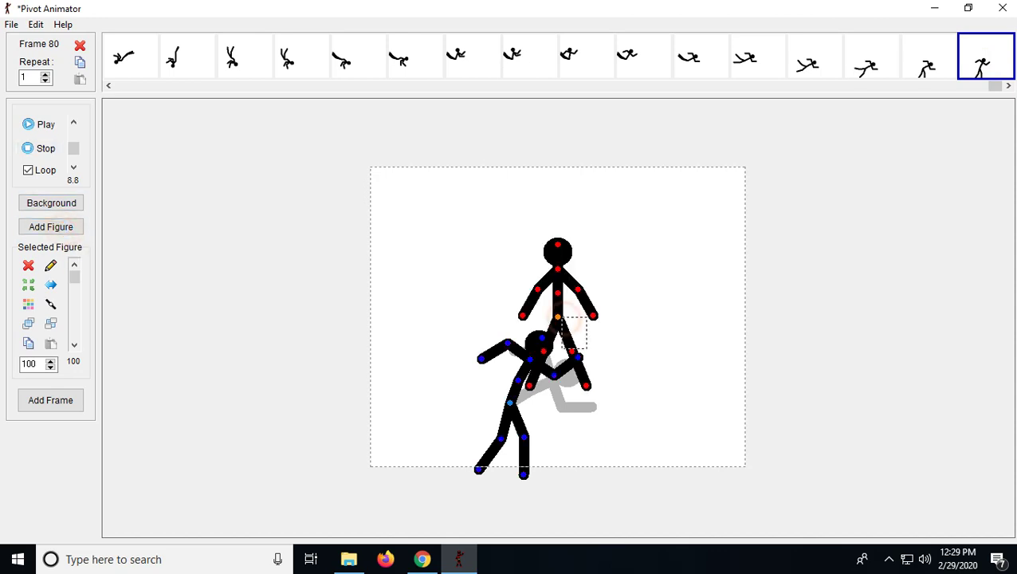
{"action": "left_click_drag", "start_coordinate": [558, 318], "coordinate": [604, 394]}
{"action": "left_click_drag", "start_coordinate": [575, 460], "coordinate": [586, 465]}
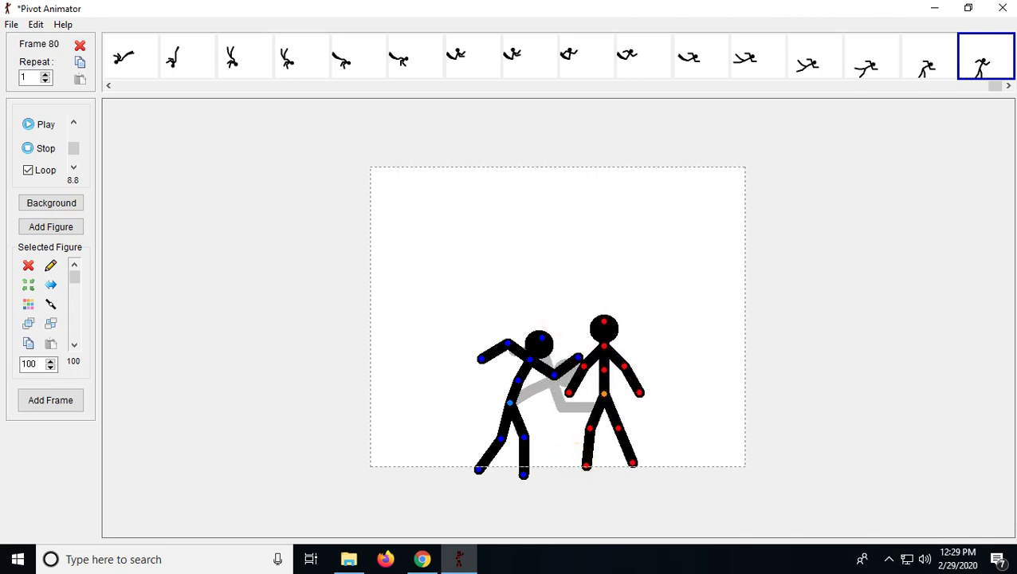
{"action": "left_click_drag", "start_coordinate": [569, 392], "coordinate": [620, 369]}
{"action": "left_click", "coordinate": [605, 388]}
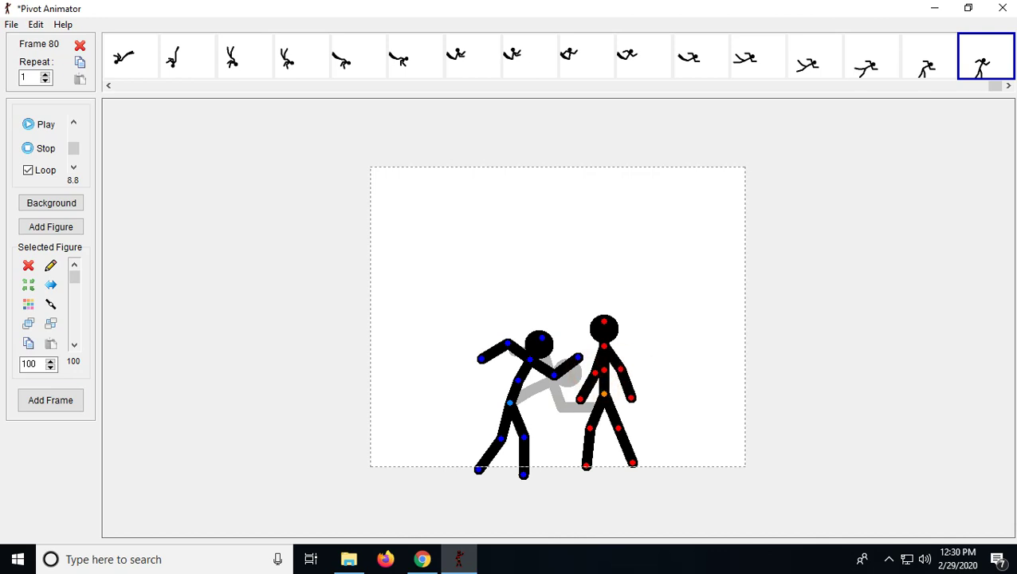
Recolour the second figure white in frame 80 and continue to the next frame.
{"action": "left_click", "coordinate": [28, 304]}
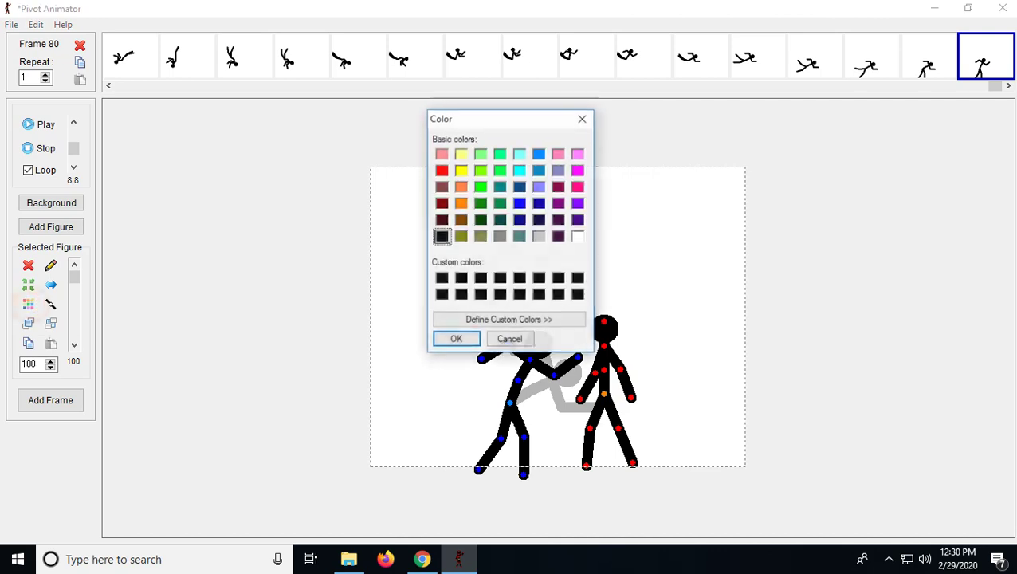
{"action": "left_click", "coordinate": [576, 239]}
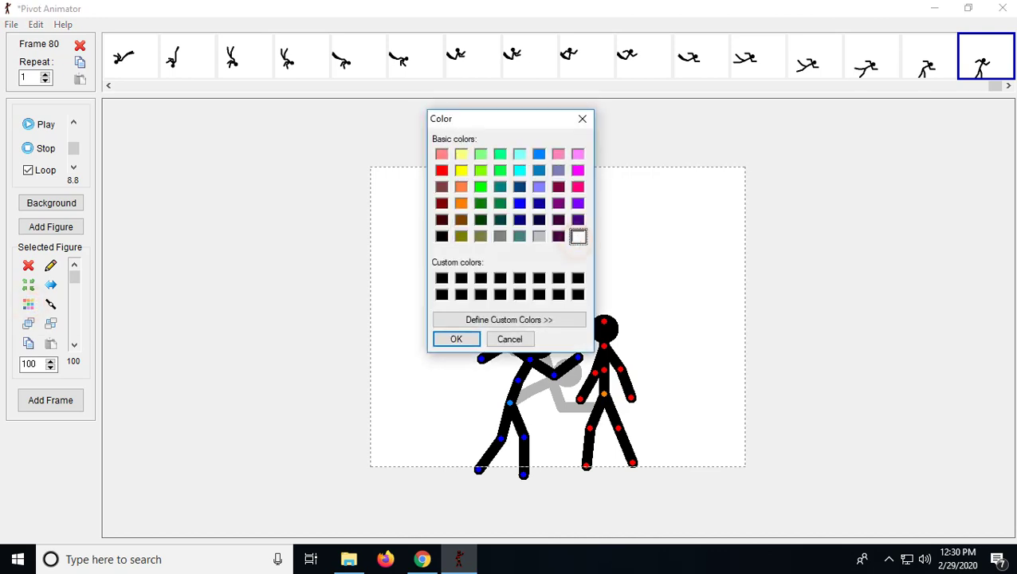
{"action": "key", "text": "Return"}
{"action": "left_click", "coordinate": [50, 400]}
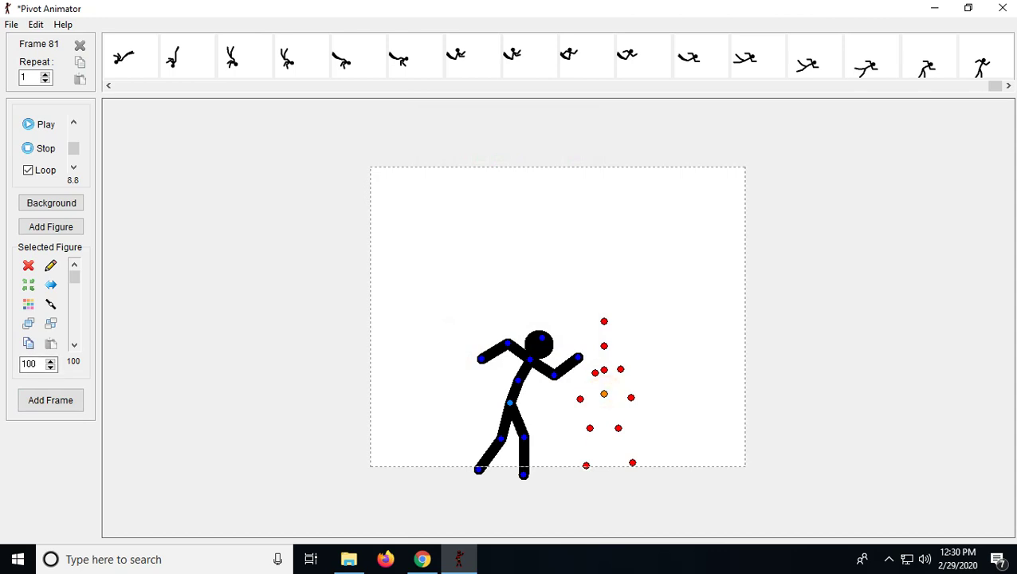
Change the second figure's colour back to black and add the pose as frame 81.
{"action": "left_click", "coordinate": [28, 304]}
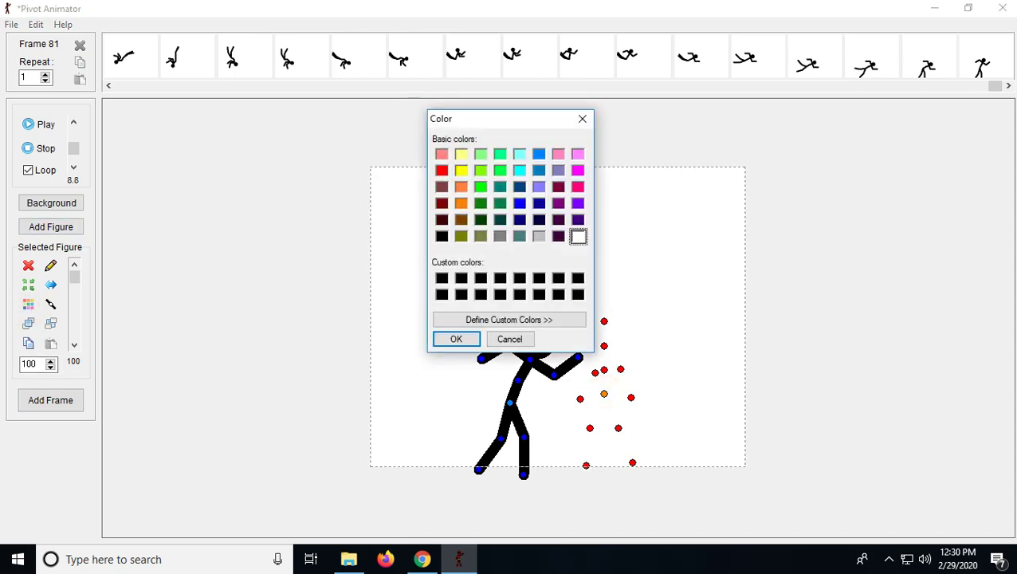
{"action": "left_click", "coordinate": [441, 294]}
{"action": "left_click", "coordinate": [458, 341]}
{"action": "left_click", "coordinate": [50, 400]}
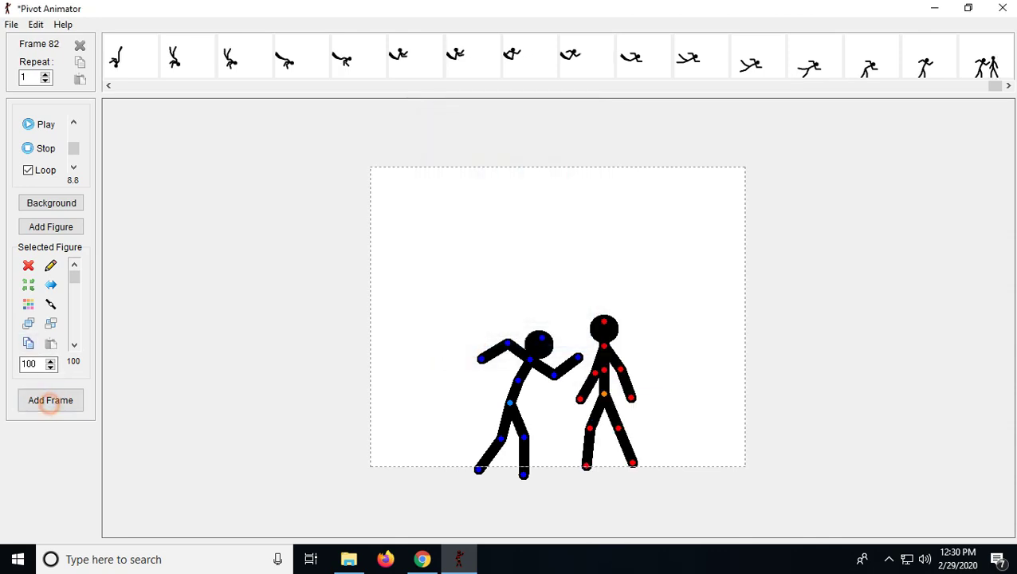
Lower the first figure's front arm, raise the second's forearm and shift the first slightly closer, adding the poses as frames 82 and 83.
{"action": "left_click_drag", "start_coordinate": [554, 374], "coordinate": [538, 386]}
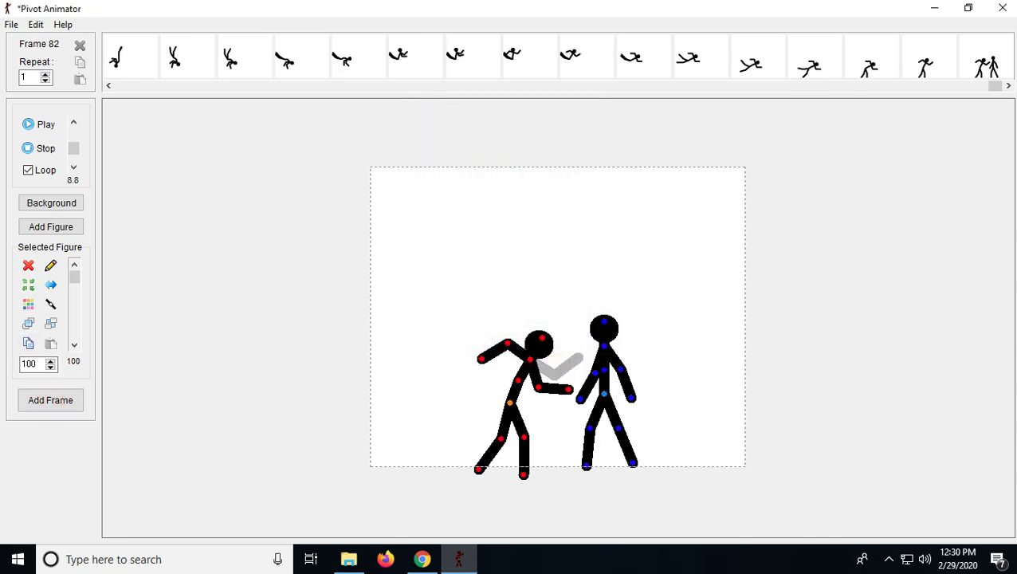
{"action": "left_click_drag", "start_coordinate": [541, 338], "coordinate": [536, 336]}
{"action": "left_click", "coordinate": [51, 400]}
{"action": "left_click_drag", "start_coordinate": [582, 398], "coordinate": [591, 371]}
{"action": "left_click_drag", "start_coordinate": [510, 402], "coordinate": [522, 405]}
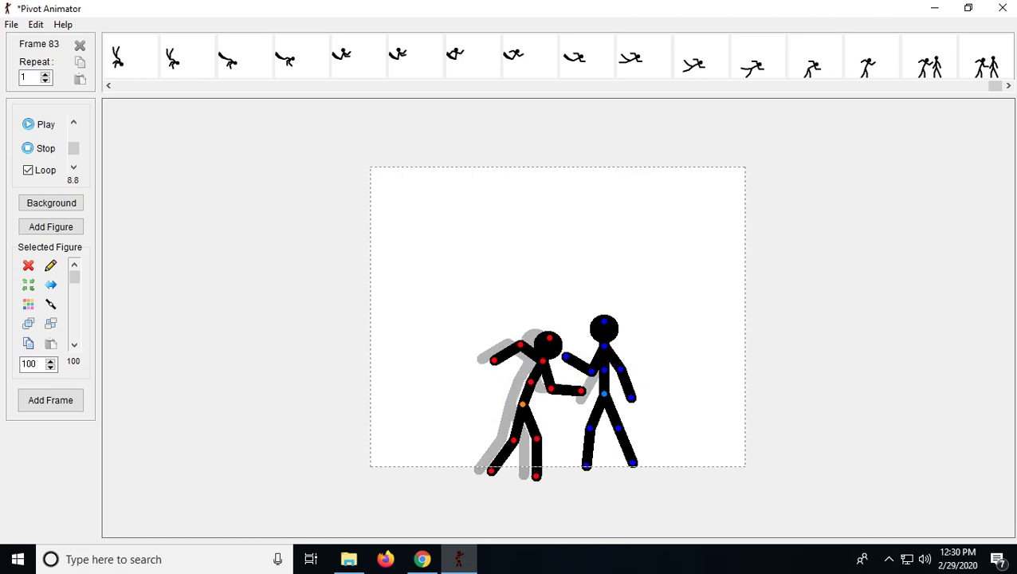
{"action": "left_click_drag", "start_coordinate": [513, 440], "coordinate": [519, 441]}
{"action": "left_click", "coordinate": [59, 400]}
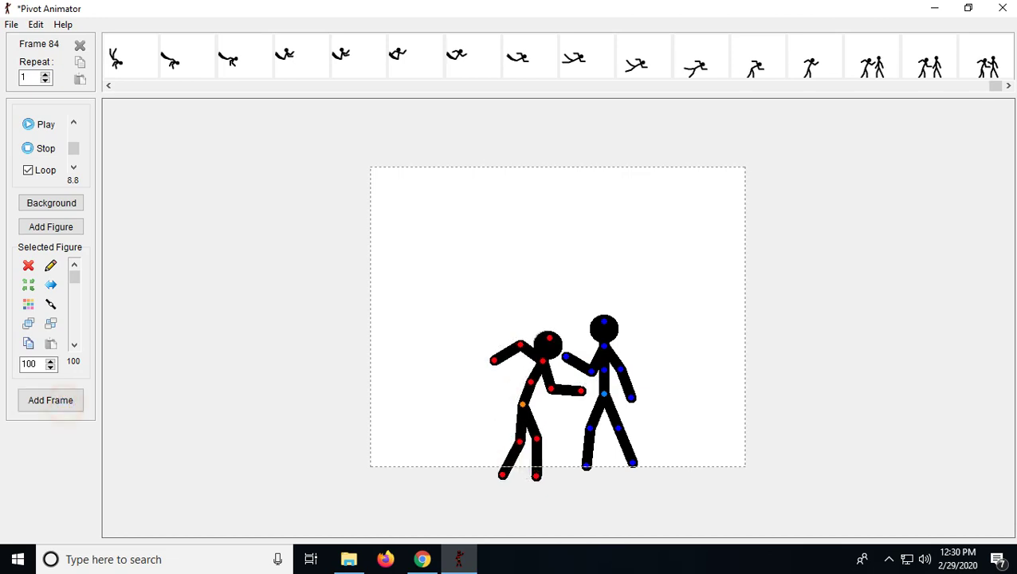
Pull the second figure's punching arm back behind it and swing it forward again, adding the poses as frames 84 to 86.
{"action": "left_click_drag", "start_coordinate": [592, 373], "coordinate": [634, 348]}
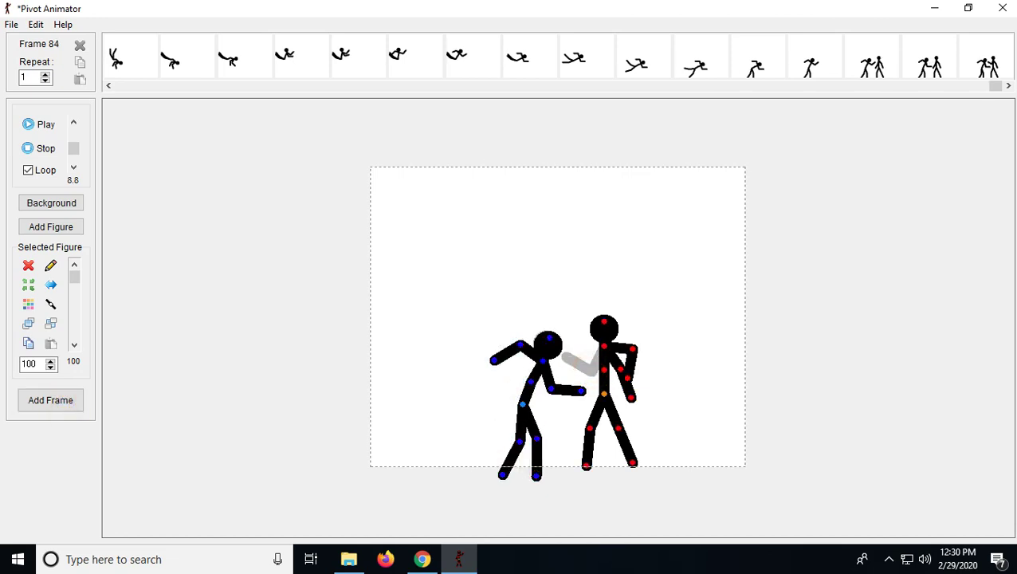
{"action": "left_click", "coordinate": [32, 404]}
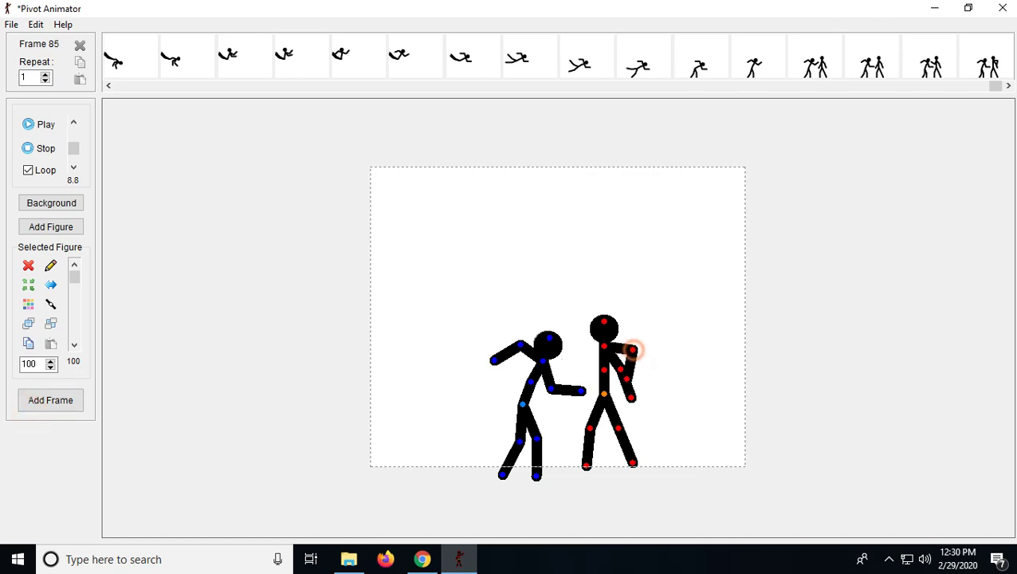
{"action": "mouse_move", "coordinate": [632, 349]}
{"action": "left_mouse_down"}
{"action": "mouse_move", "coordinate": [576, 374]}
{"action": "mouse_move", "coordinate": [568, 358]}
{"action": "mouse_move", "coordinate": [601, 305]}
{"action": "mouse_move", "coordinate": [563, 365]}
{"action": "mouse_move", "coordinate": [623, 312]}
{"action": "mouse_move", "coordinate": [626, 334]}
{"action": "left_mouse_up"}
{"action": "left_click", "coordinate": [30, 403]}
{"action": "left_click", "coordinate": [54, 398]}
Lift the first figure off the ground, lower its arms, bring its legs together and tilt its torso and head backward.
{"action": "left_click_drag", "start_coordinate": [522, 405], "coordinate": [525, 364]}
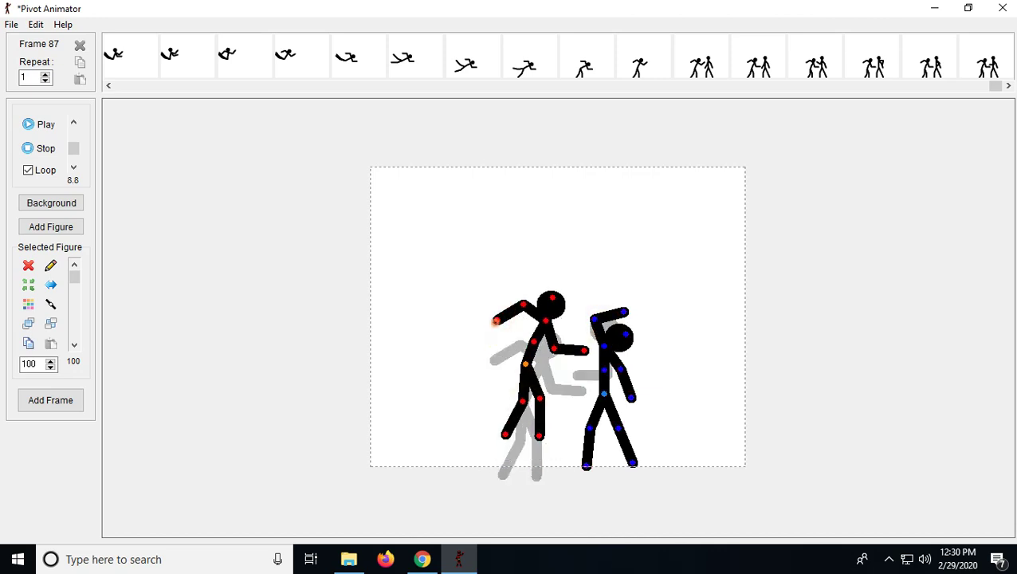
{"action": "left_click_drag", "start_coordinate": [496, 321], "coordinate": [518, 318]}
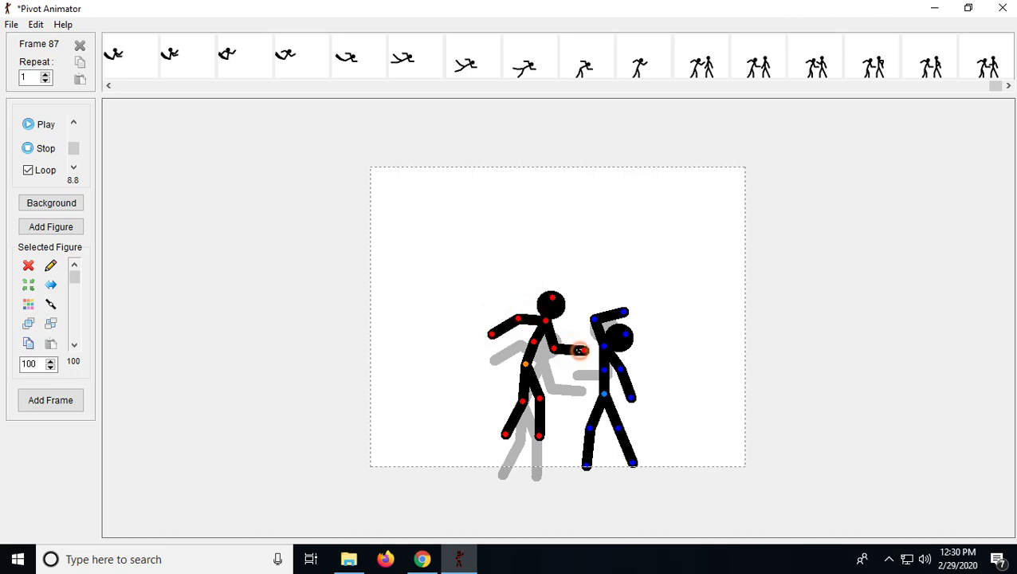
{"action": "left_click_drag", "start_coordinate": [580, 350], "coordinate": [557, 379]}
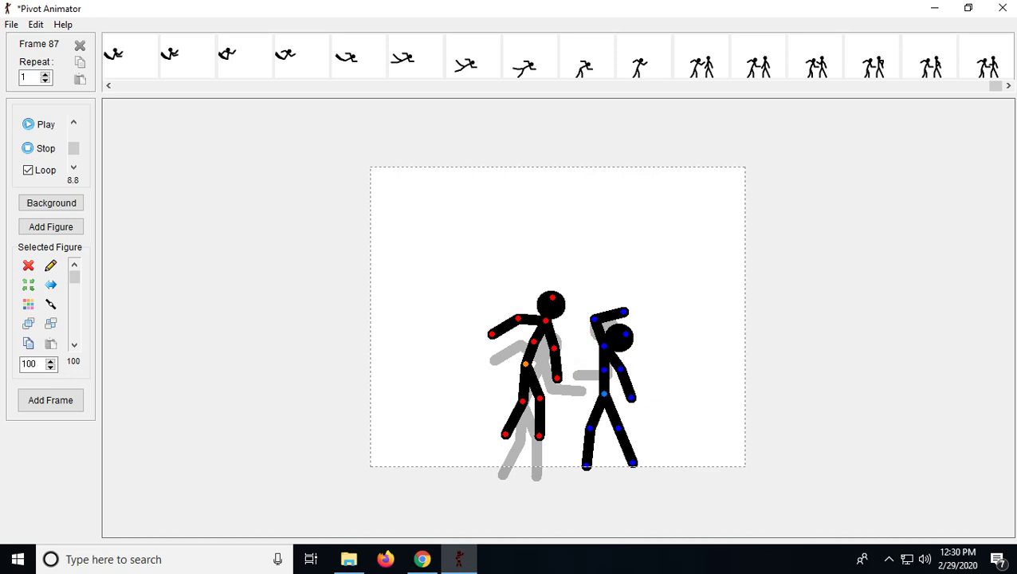
{"action": "left_click_drag", "start_coordinate": [516, 321], "coordinate": [520, 331]}
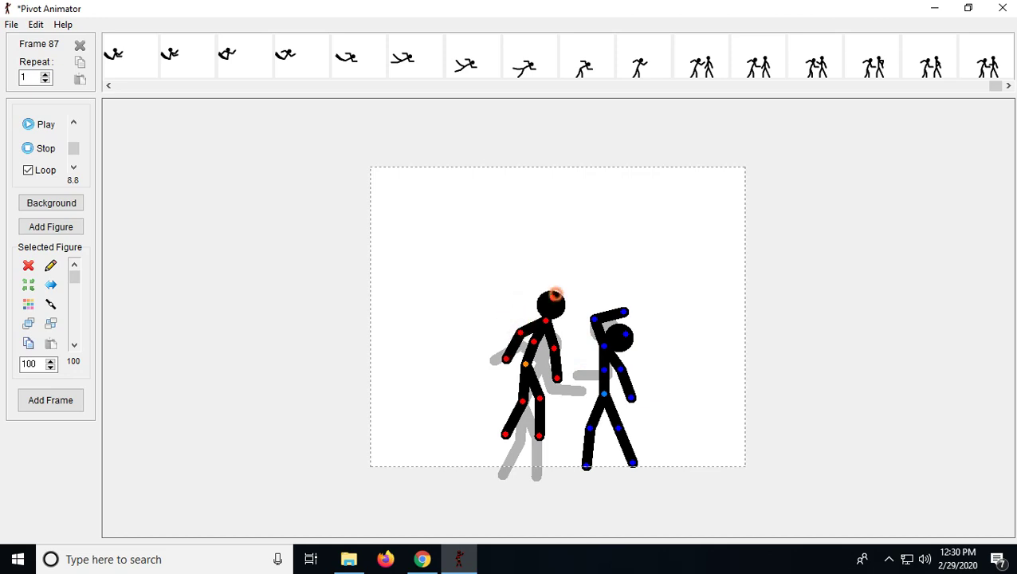
{"action": "left_click_drag", "start_coordinate": [555, 294], "coordinate": [543, 297]}
{"action": "left_click_drag", "start_coordinate": [523, 401], "coordinate": [538, 399]}
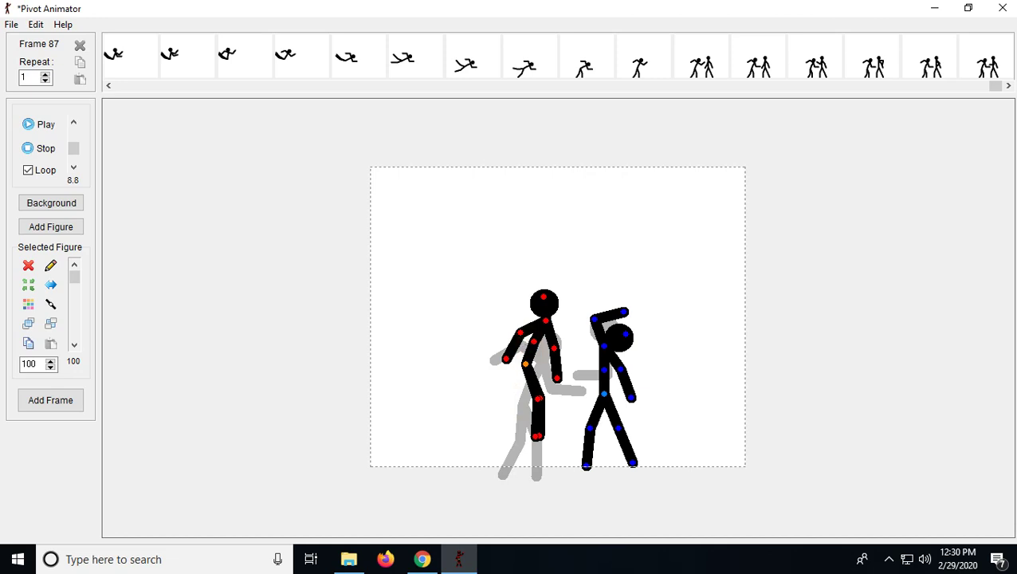
{"action": "left_click_drag", "start_coordinate": [545, 320], "coordinate": [510, 318]}
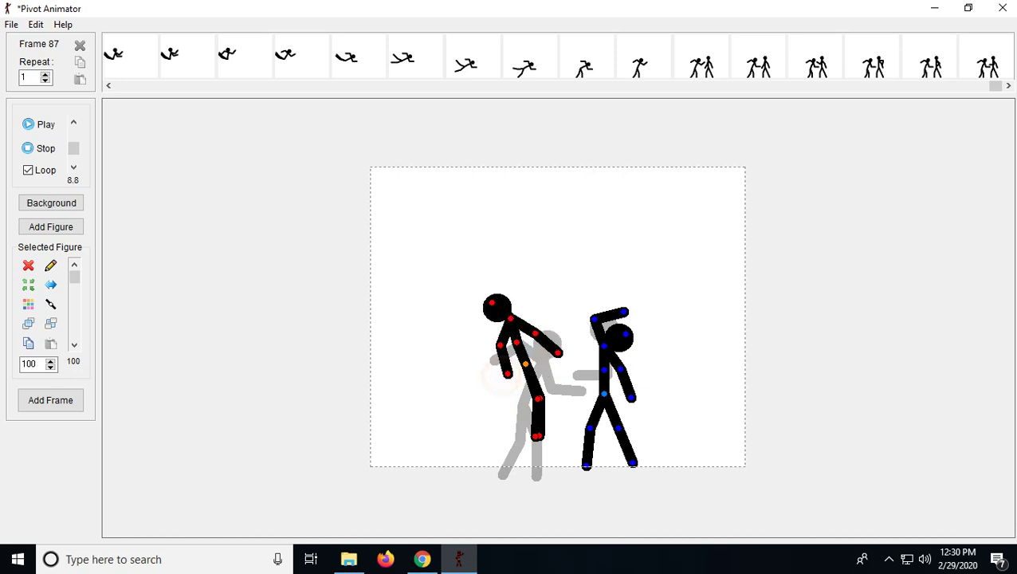
Send the first figure progressively higher above the second figure, adding the positions as frames 87 to 89.
{"action": "left_click_drag", "start_coordinate": [507, 373], "coordinate": [514, 217]}
{"action": "left_click", "coordinate": [50, 400]}
{"action": "left_click", "coordinate": [56, 402]}
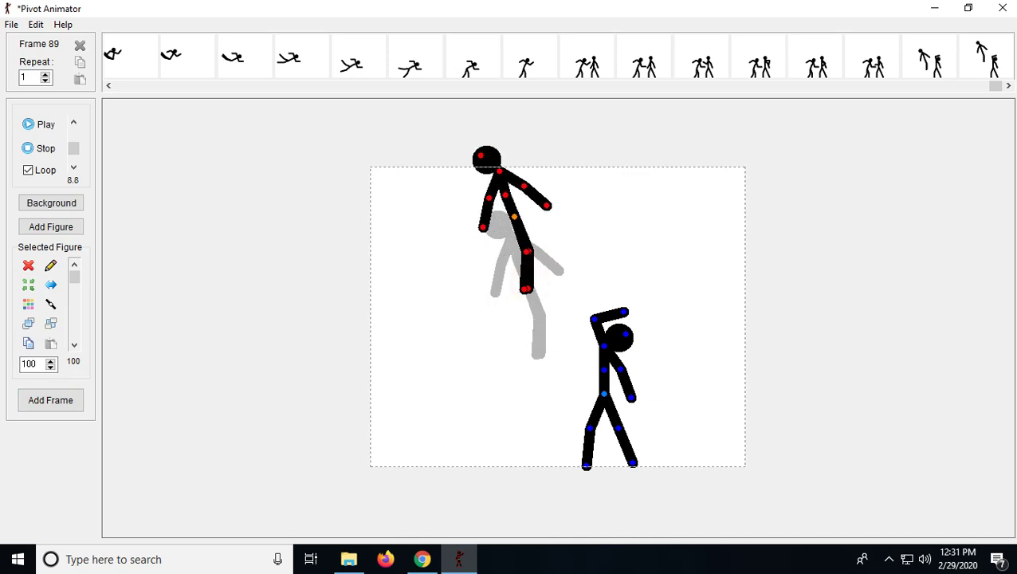
{"action": "left_click", "coordinate": [40, 399]}
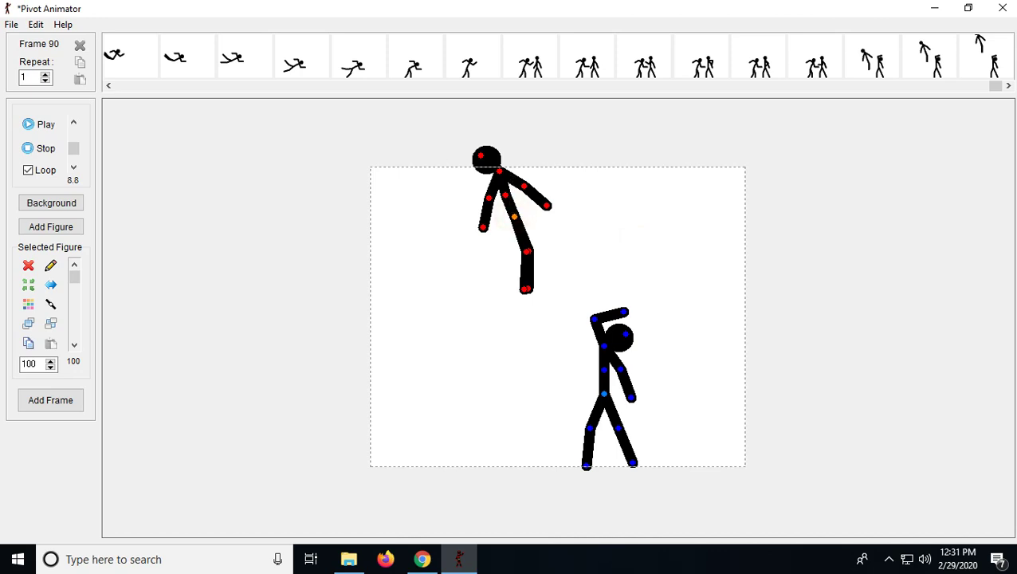
Move the first figure up and out past the canvas's upper edge, adding the positions as frames 90 to 92.
{"action": "left_click_drag", "start_coordinate": [517, 208], "coordinate": [479, 126]}
{"action": "left_click", "coordinate": [40, 399]}
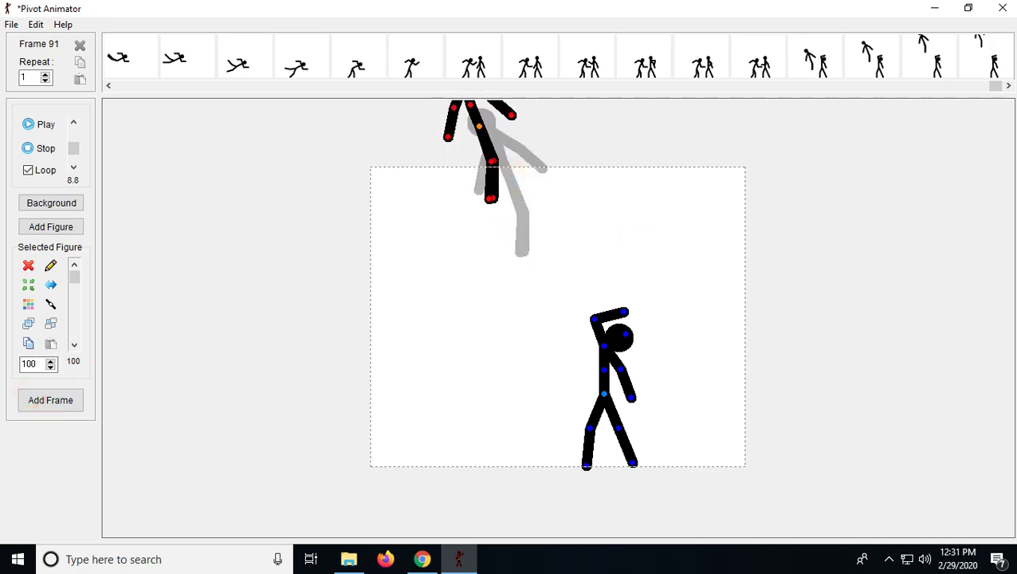
{"action": "left_click", "coordinate": [37, 399]}
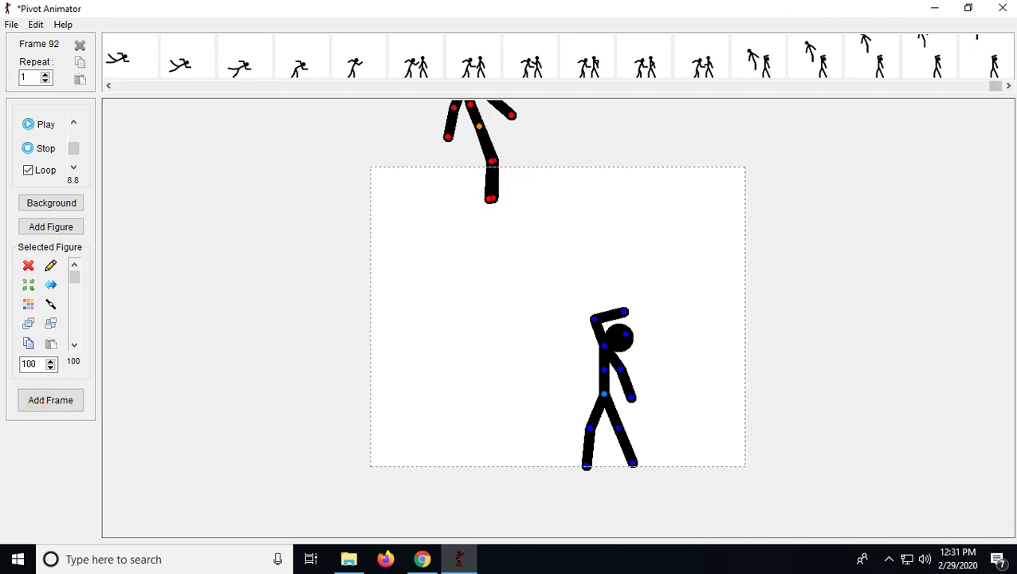
{"action": "left_click_drag", "start_coordinate": [478, 126], "coordinate": [459, 86]}
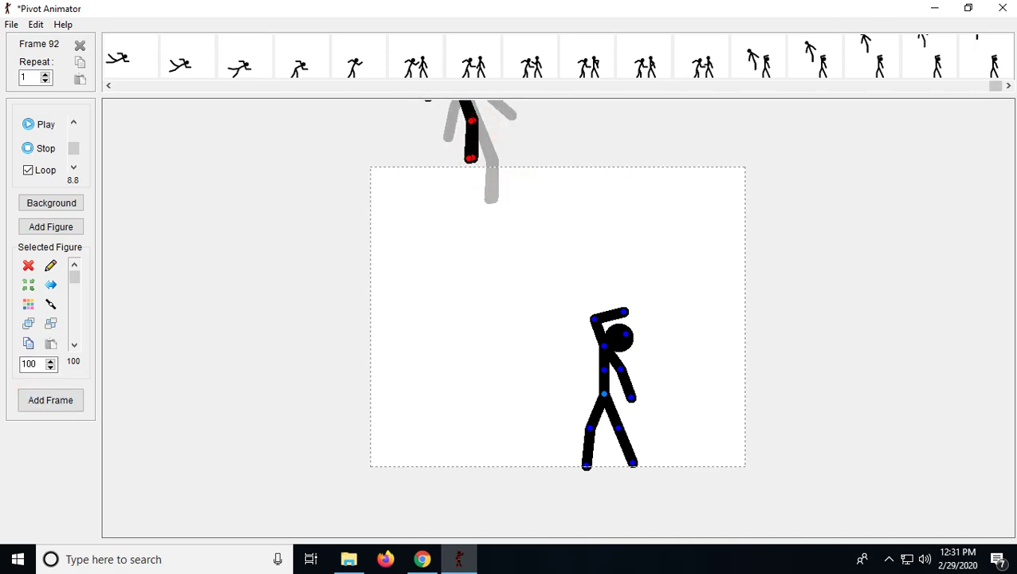
{"action": "left_click", "coordinate": [50, 400]}
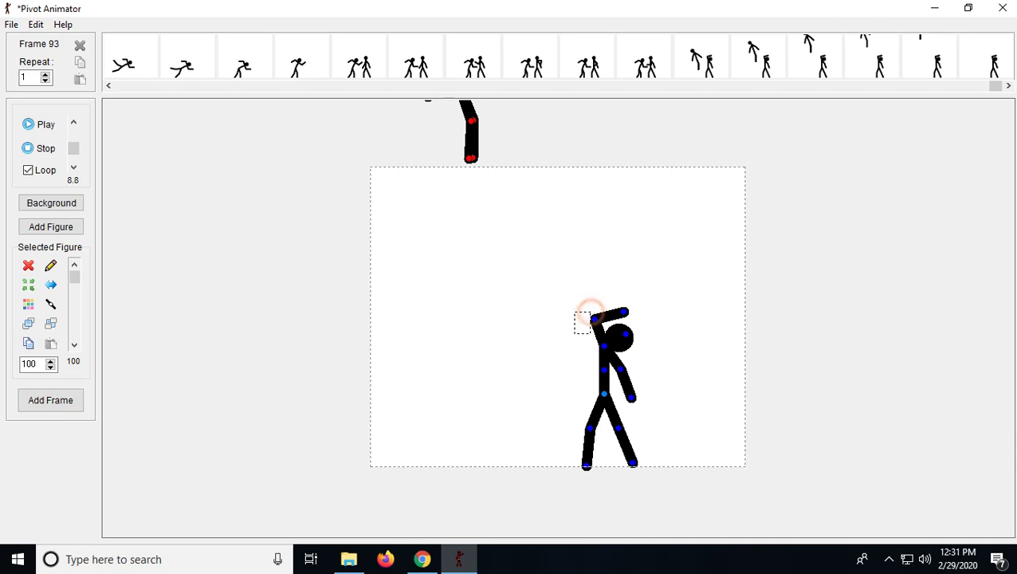
Lower the second figure's raised arm in front of it and straighten its head, adding the poses as frames 93 and 94.
{"action": "left_click_drag", "start_coordinate": [592, 318], "coordinate": [565, 339]}
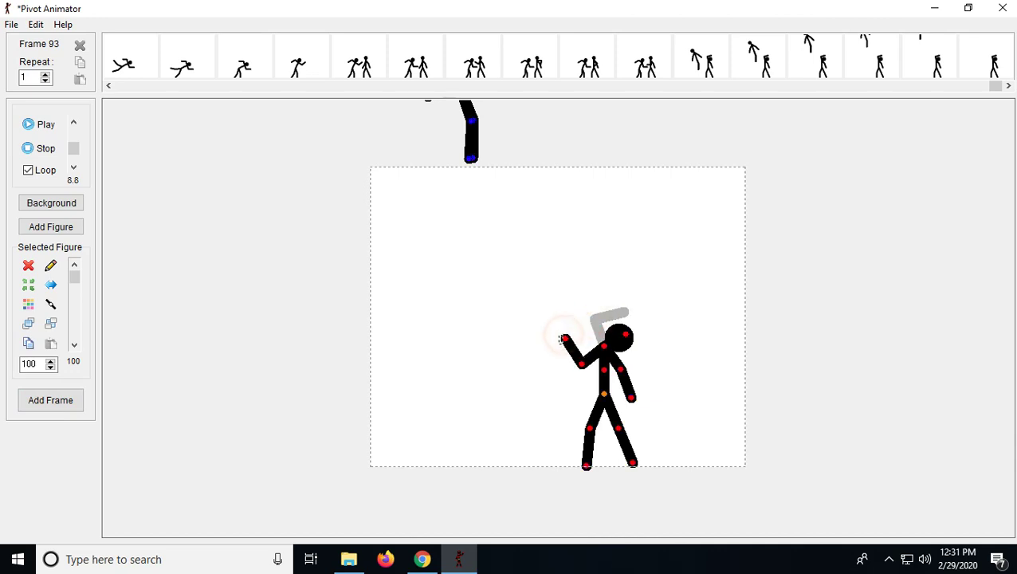
{"action": "left_click", "coordinate": [50, 400]}
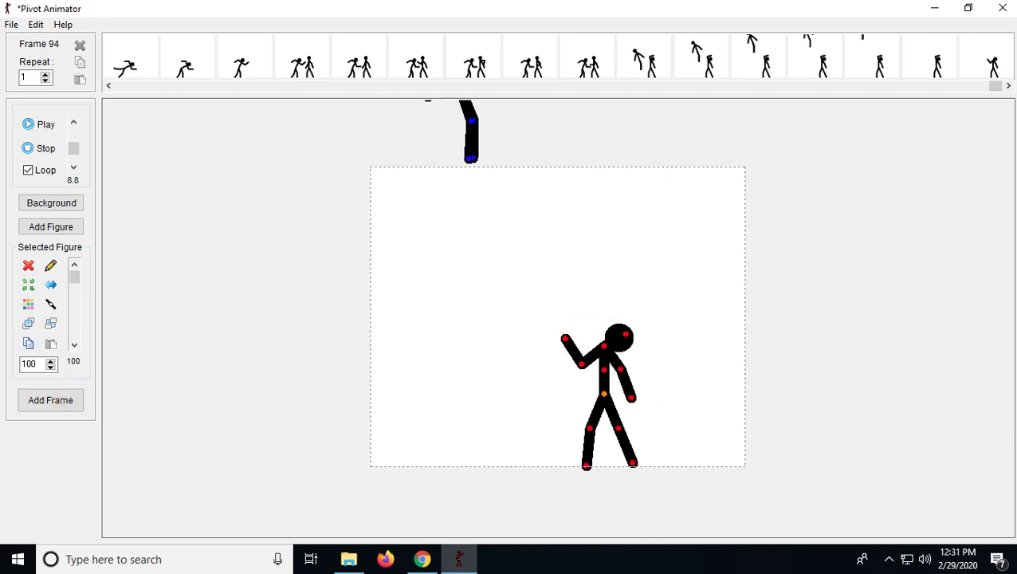
{"action": "left_click_drag", "start_coordinate": [626, 335], "coordinate": [606, 322]}
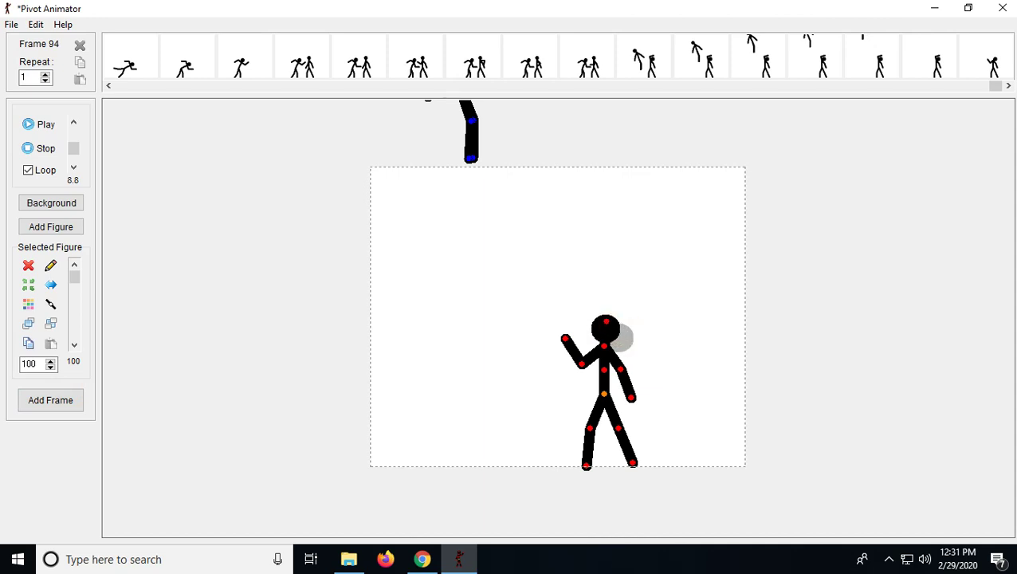
{"action": "left_click", "coordinate": [48, 407]}
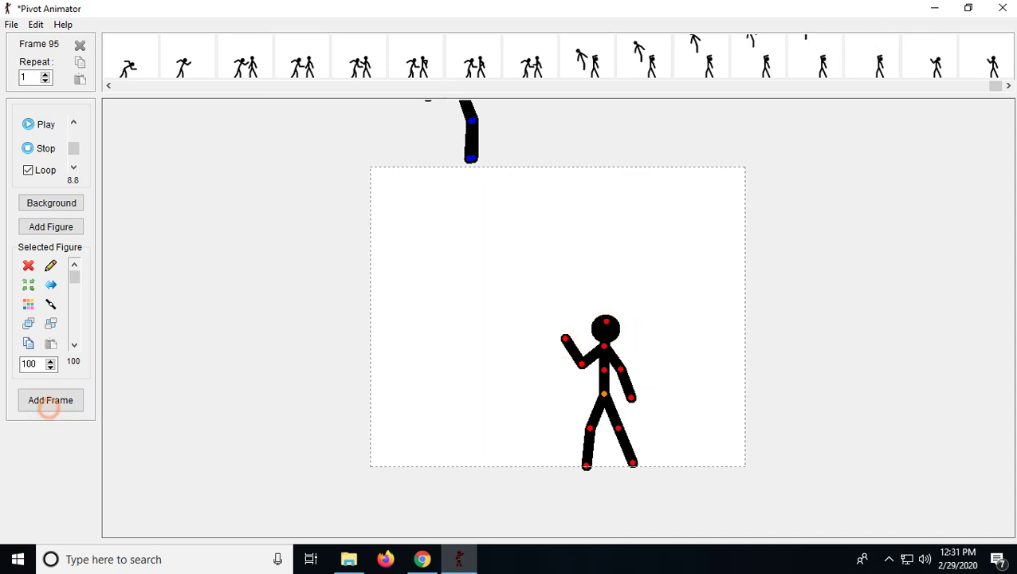
Play the animation from the start to review the sequence.
{"action": "left_click_drag", "start_coordinate": [410, 237], "coordinate": [448, 285]}
{"action": "left_click", "coordinate": [40, 124]}
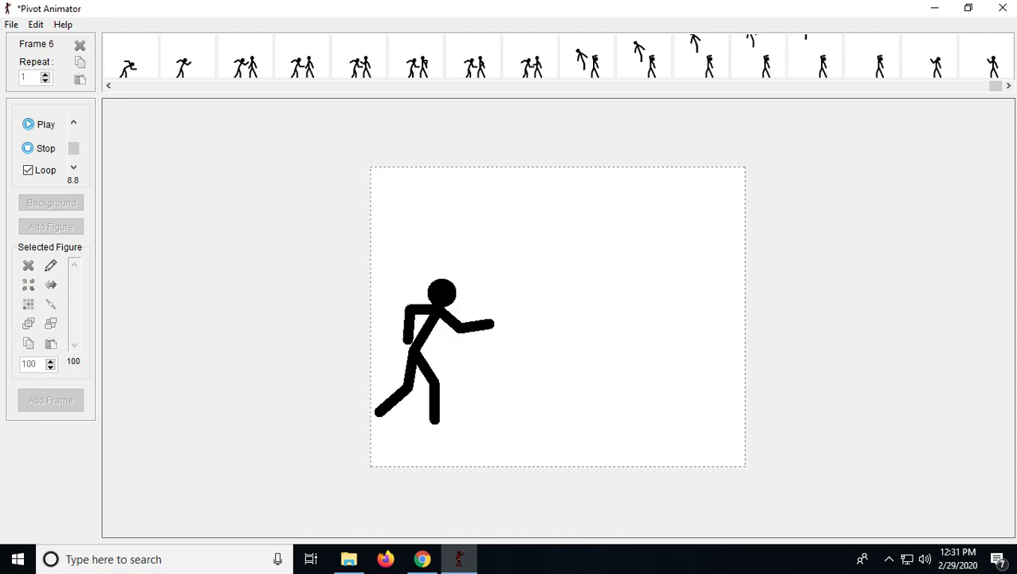
Return to frame 94 and spread the off-canvas first figure's legs slightly apart.
{"action": "left_click", "coordinate": [990, 48]}
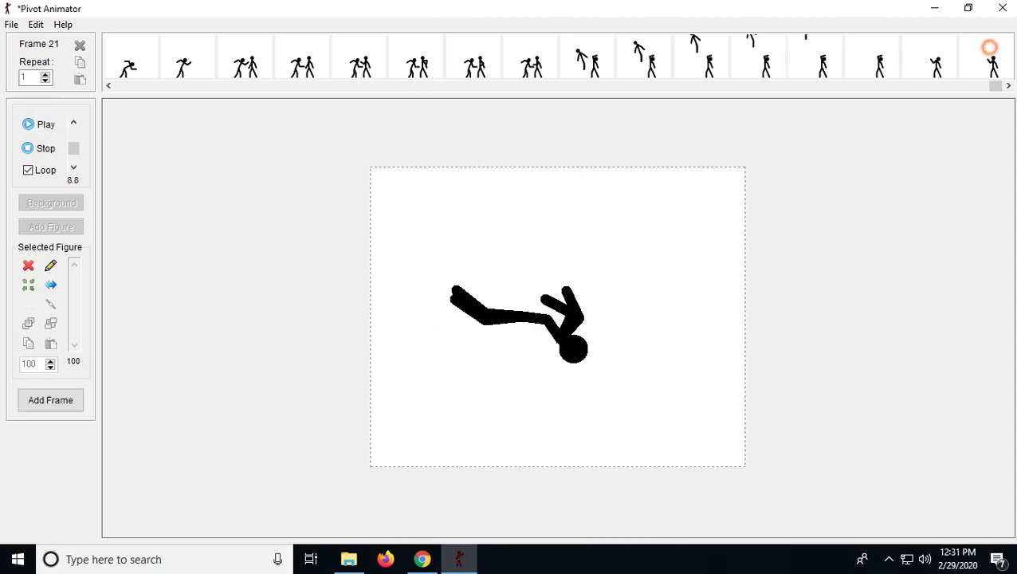
{"action": "mouse_move", "coordinate": [472, 120]}
{"action": "left_mouse_down"}
{"action": "mouse_move", "coordinate": [438, 118]}
{"action": "mouse_move", "coordinate": [467, 122]}
{"action": "left_mouse_up"}
{"action": "mouse_move", "coordinate": [460, 159]}
{"action": "left_mouse_down"}
{"action": "mouse_move", "coordinate": [427, 156]}
{"action": "mouse_move", "coordinate": [459, 159]}
{"action": "left_mouse_up"}
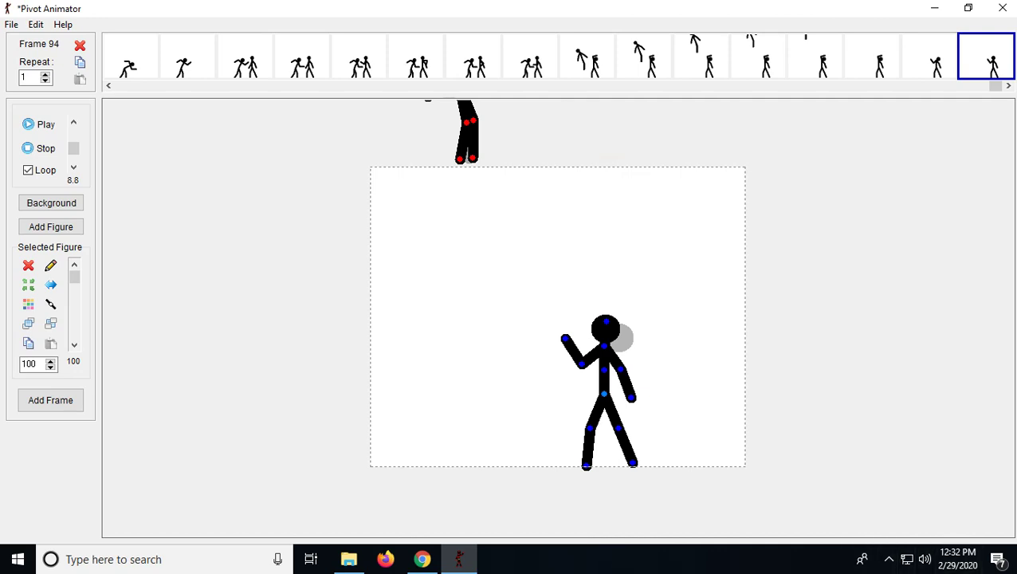
{"action": "left_click", "coordinate": [889, 558]}
{"action": "left_click", "coordinate": [889, 499]}
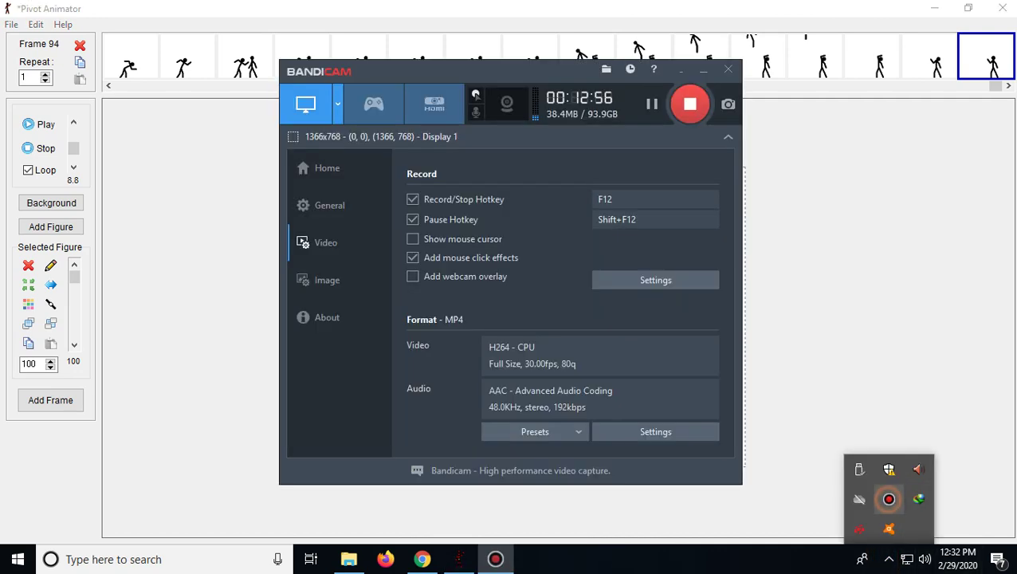